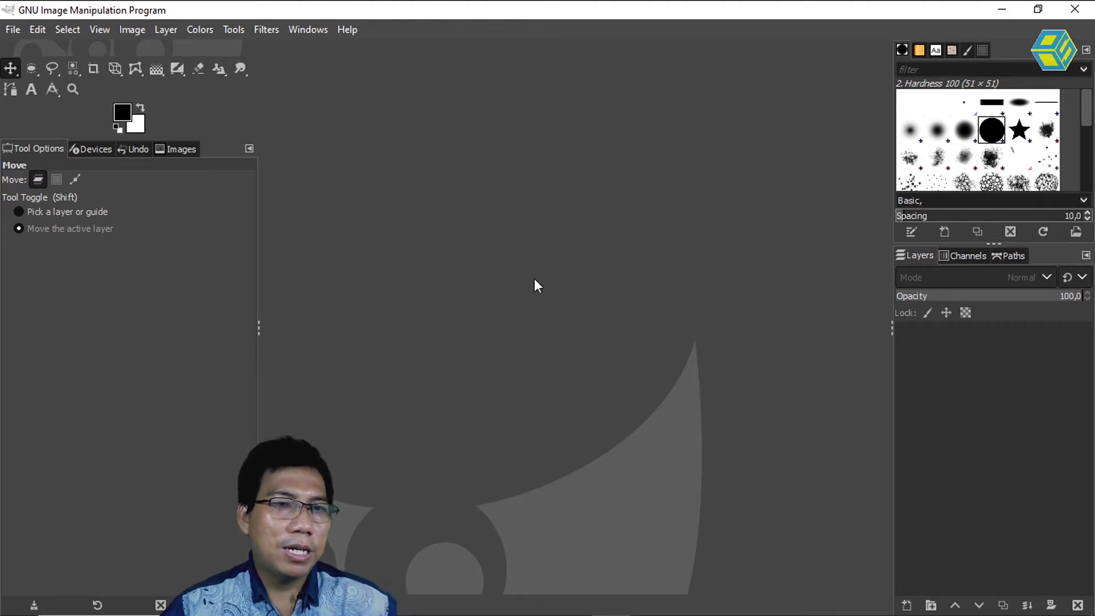
Create a new image from the A4 (300 ppi) template in landscape orientation.
{"action": "left_click", "coordinate": [14, 27]}
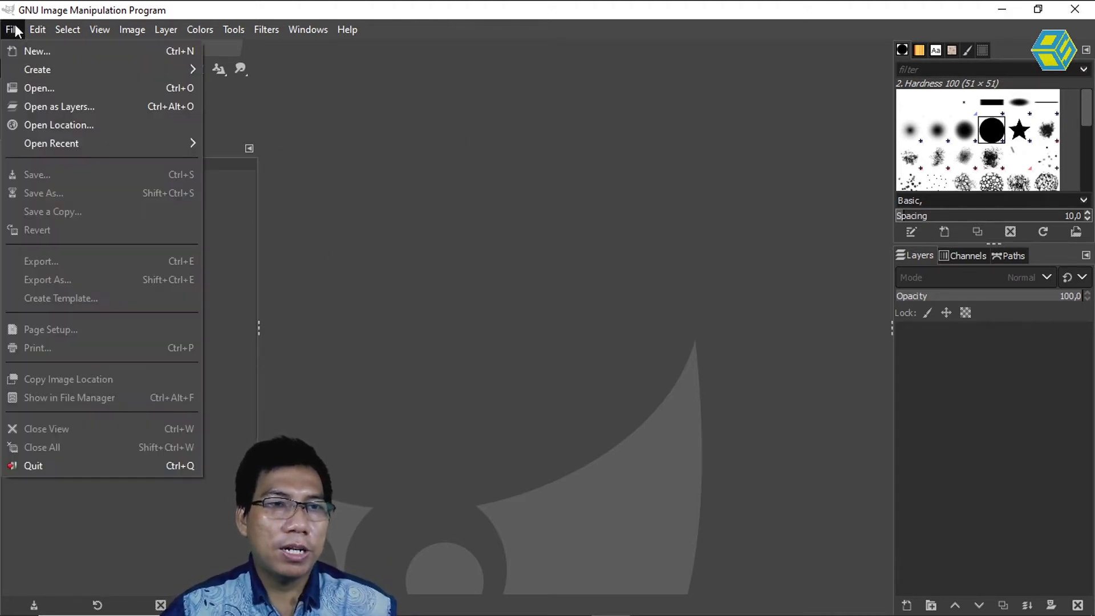
{"action": "key", "text": "Escape"}
{"action": "key", "text": "ctrl+n"}
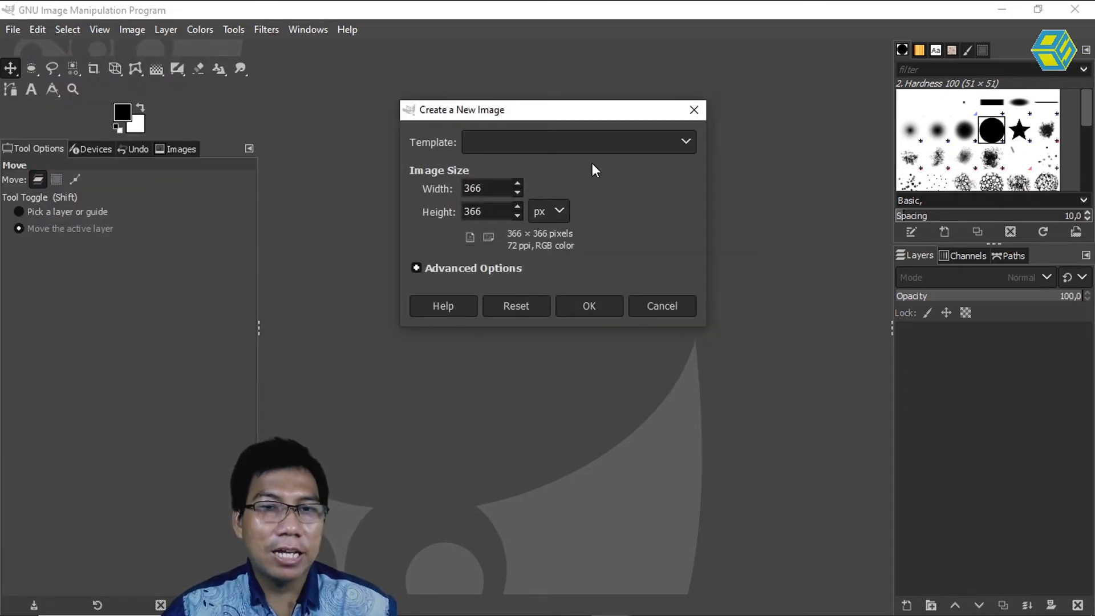
{"action": "left_click", "coordinate": [677, 149]}
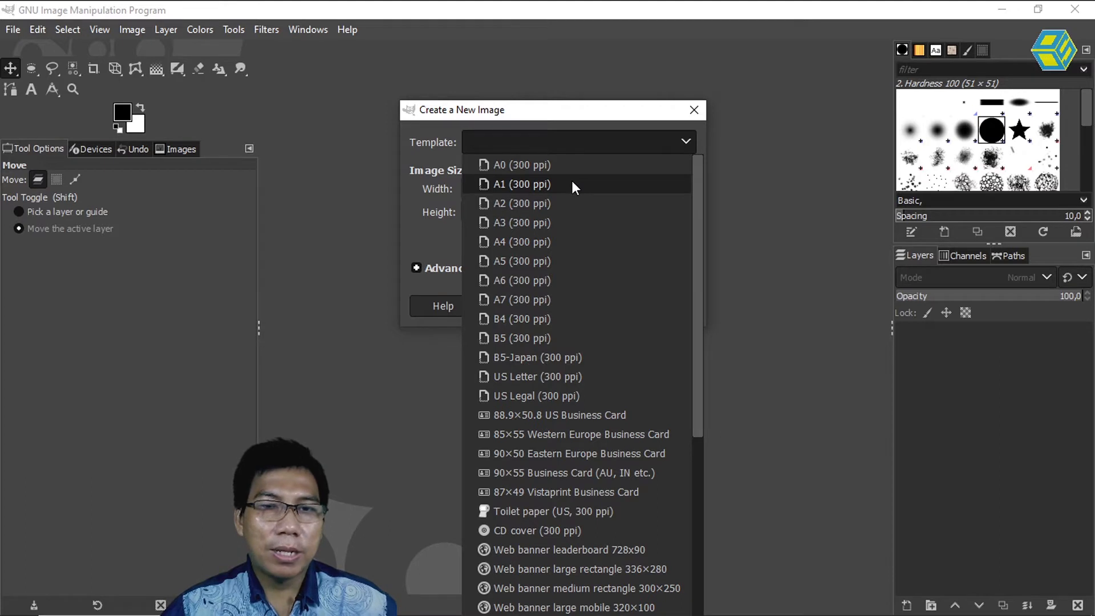
{"action": "left_click", "coordinate": [552, 241]}
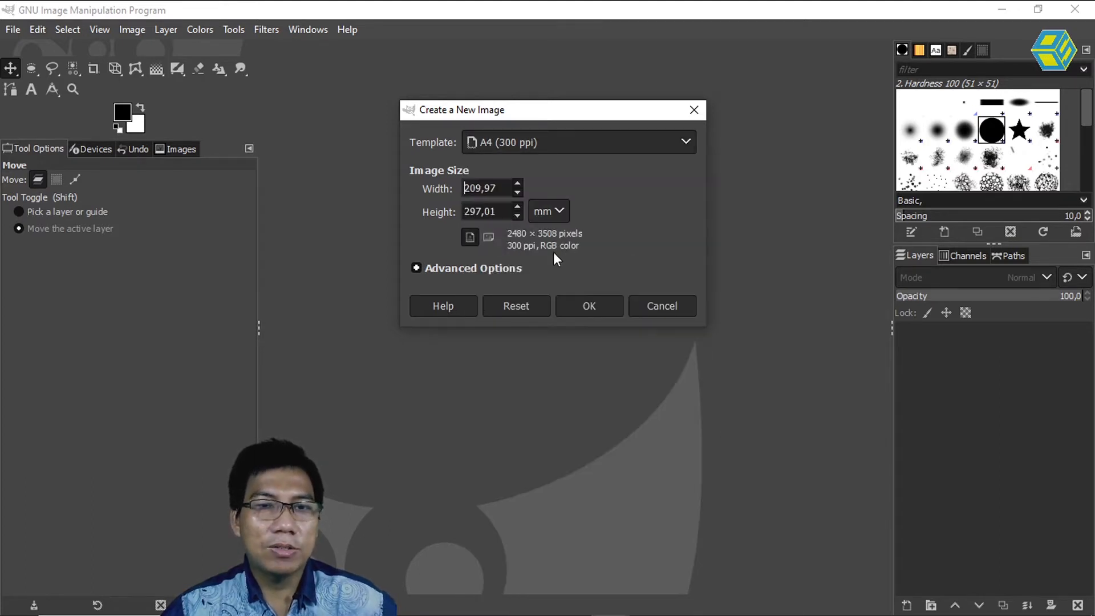
{"action": "left_click", "coordinate": [490, 238]}
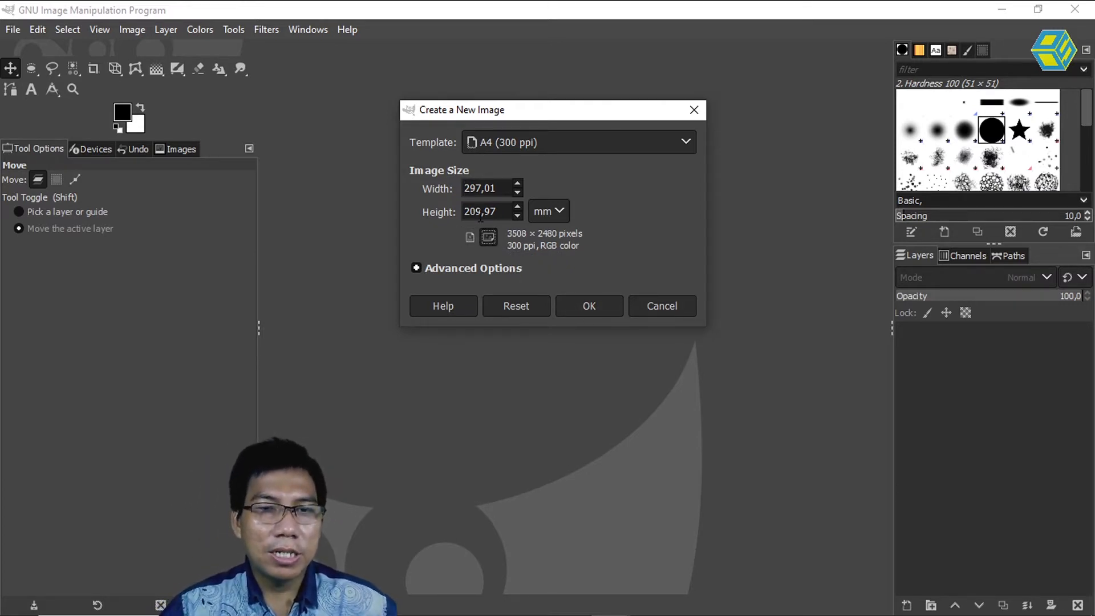
{"action": "left_click", "coordinate": [594, 303]}
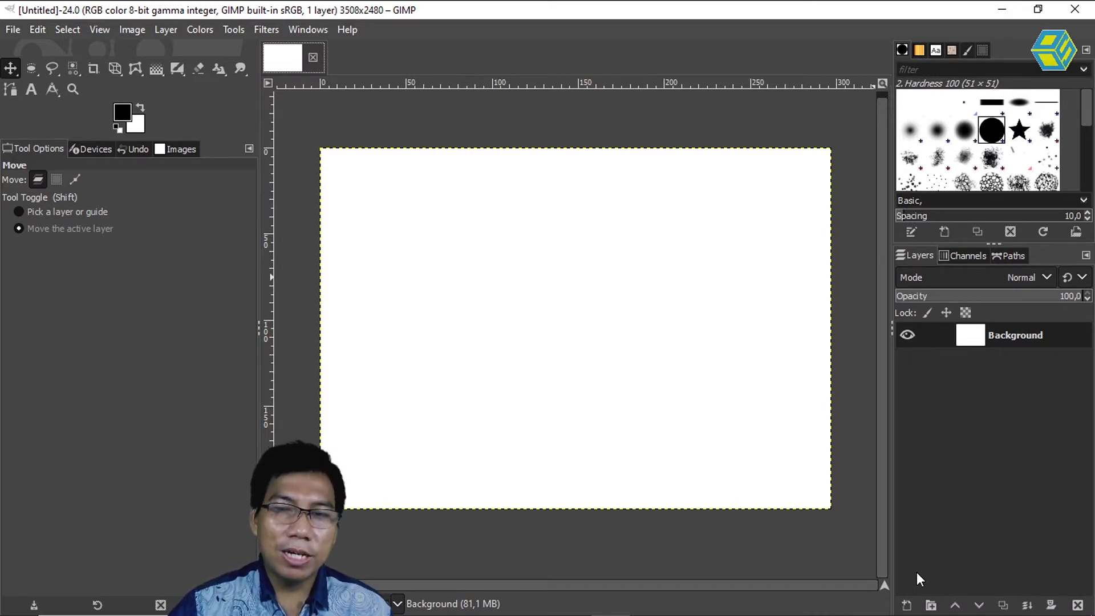
Add a transparent layer named bingkai at the full image size of 3508 × 2480 px.
{"action": "left_click", "coordinate": [910, 606]}
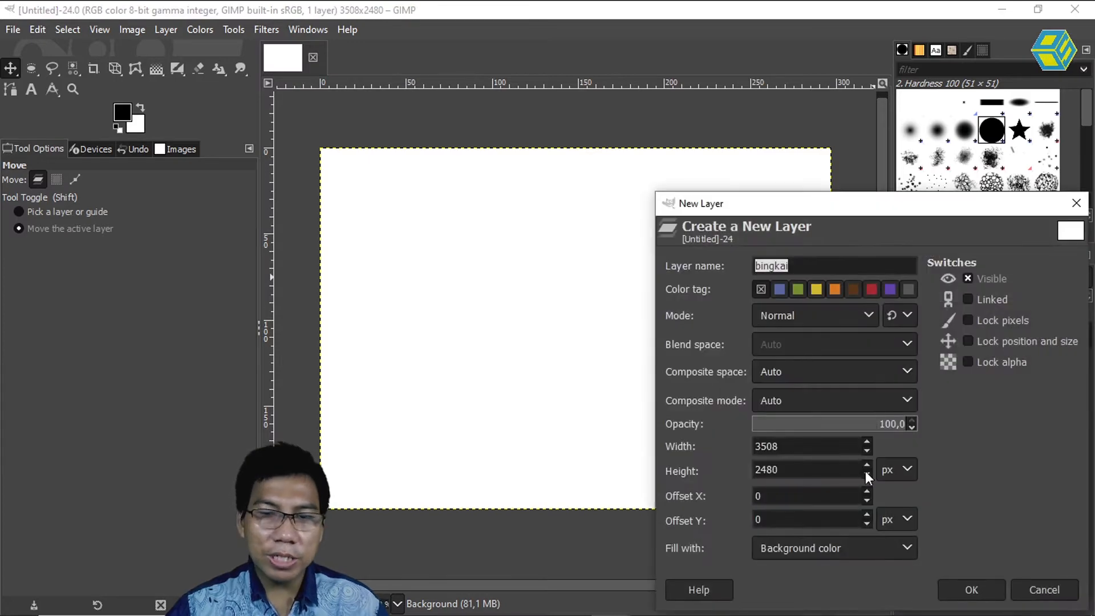
{"action": "left_click", "coordinate": [836, 549]}
{"action": "left_click", "coordinate": [860, 504]}
{"action": "left_click", "coordinate": [990, 590]}
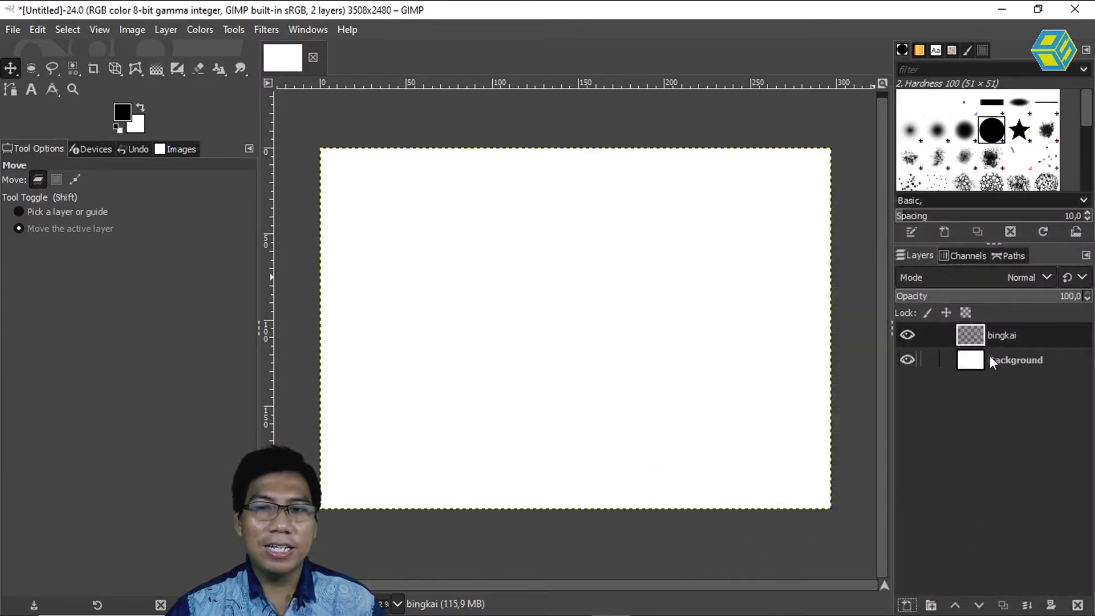
Make the Background layer active and switch to the Paintbrush tool from the group of painting tools.
{"action": "left_click", "coordinate": [1008, 359]}
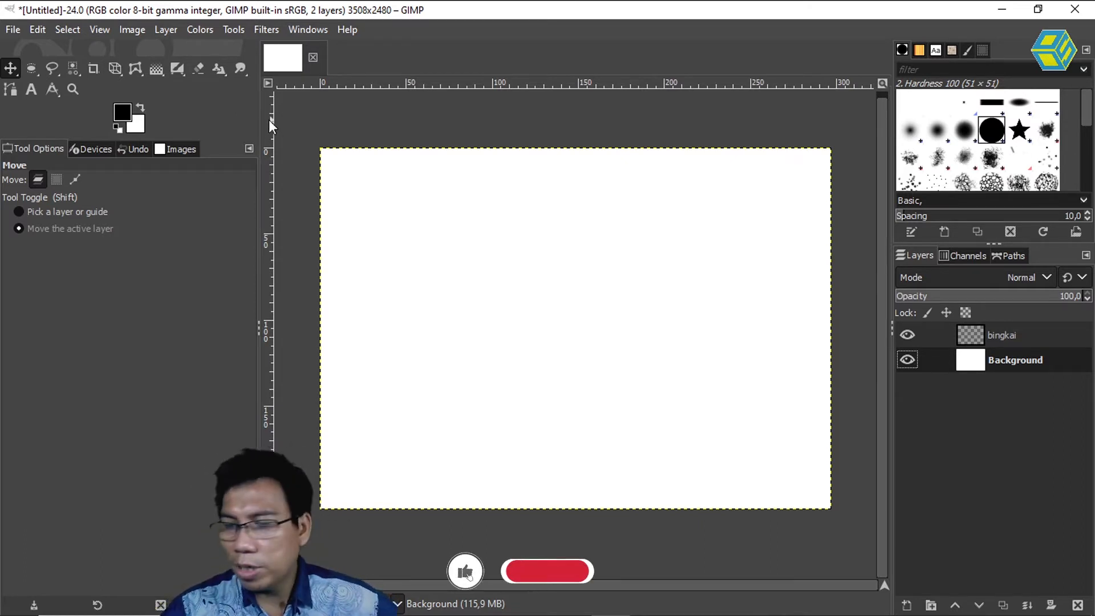
{"action": "left_click", "coordinate": [178, 72]}
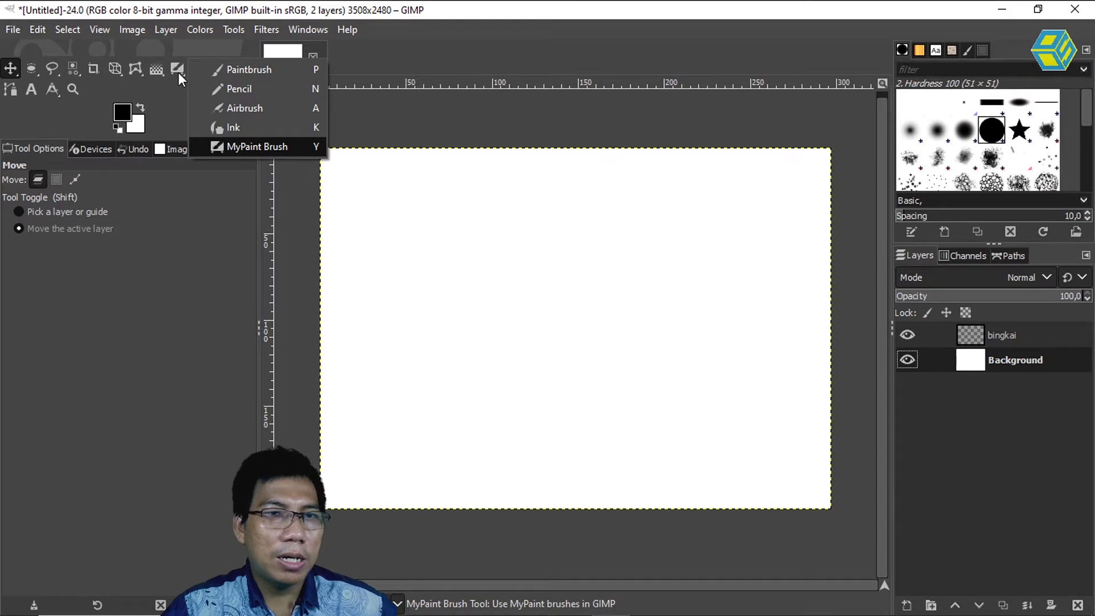
{"action": "left_click", "coordinate": [178, 73]}
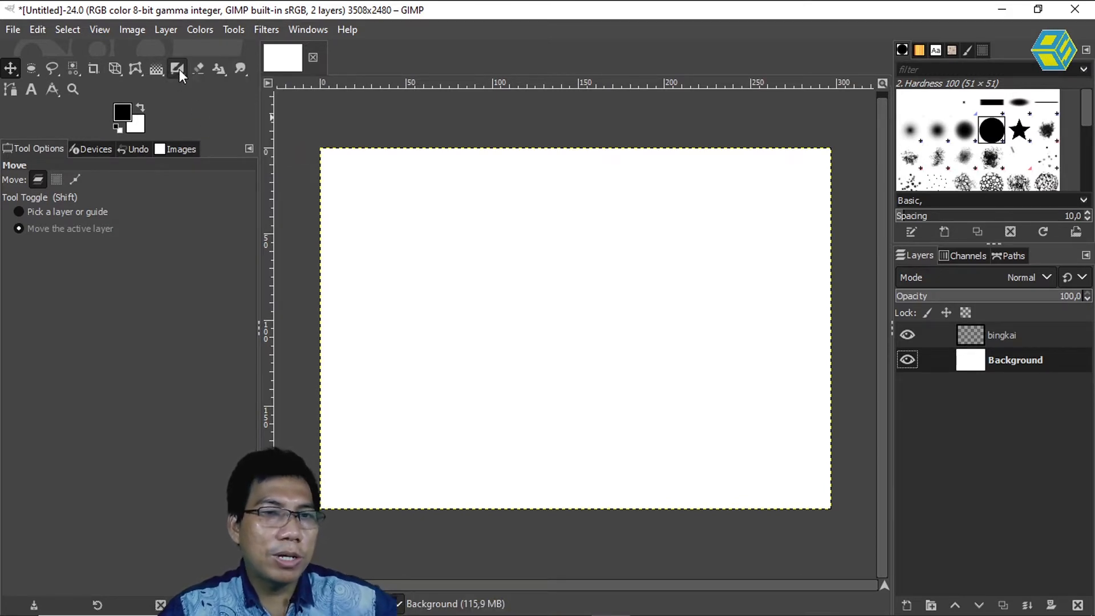
{"action": "left_click", "coordinate": [179, 69]}
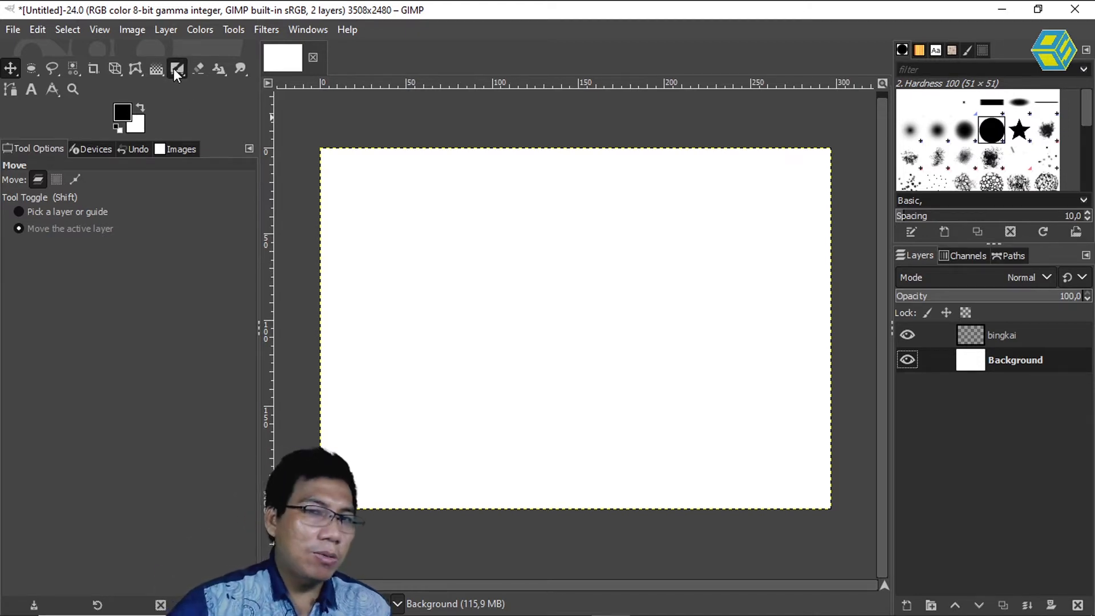
{"action": "right_click", "coordinate": [173, 69]}
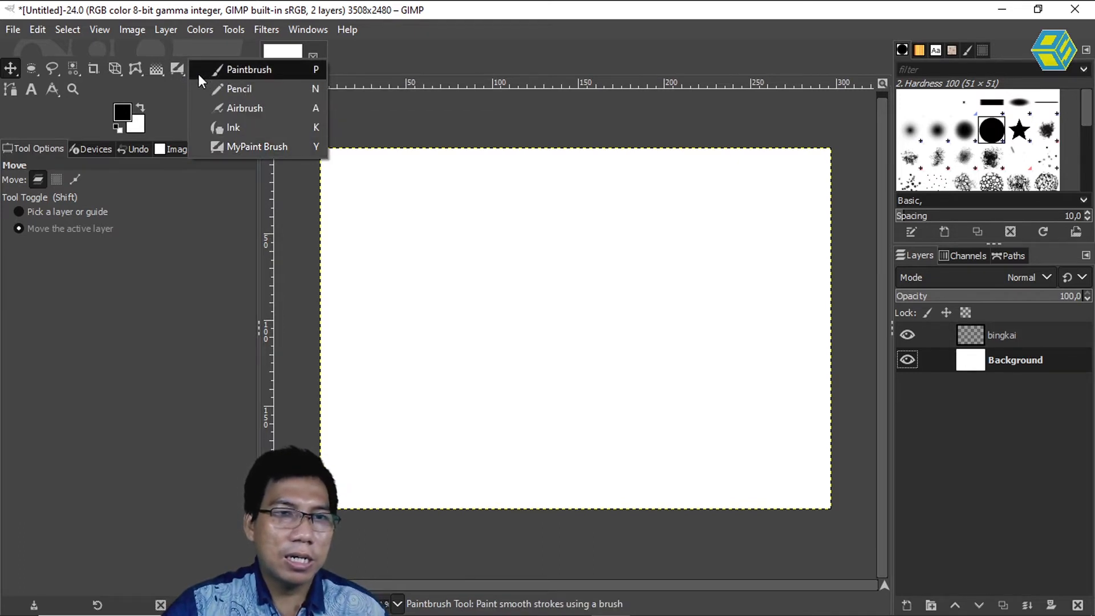
{"action": "left_click", "coordinate": [176, 67]}
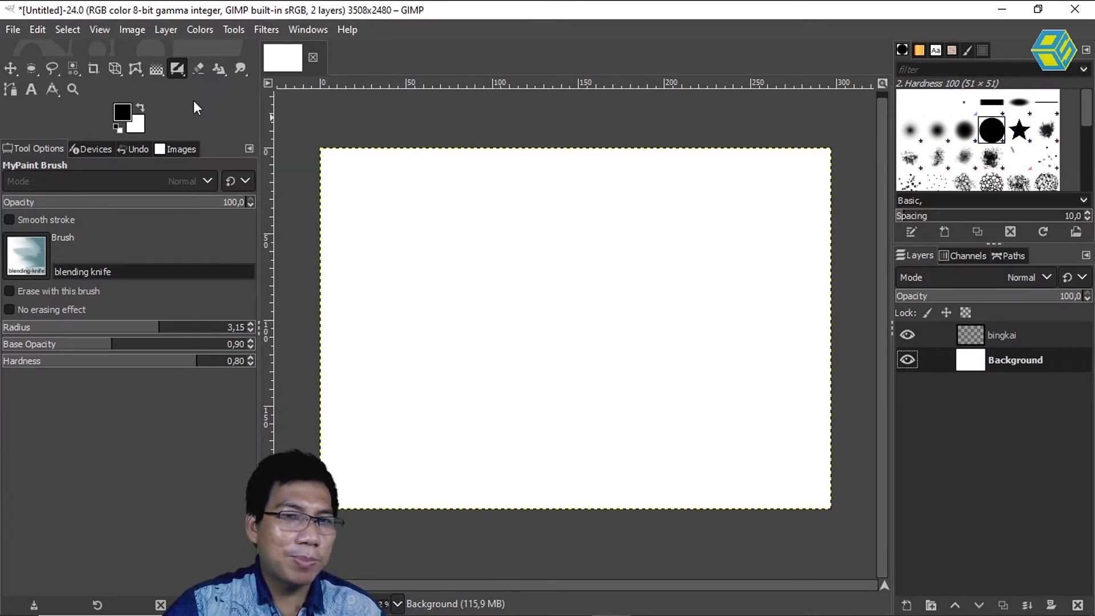
{"action": "left_click", "coordinate": [177, 69]}
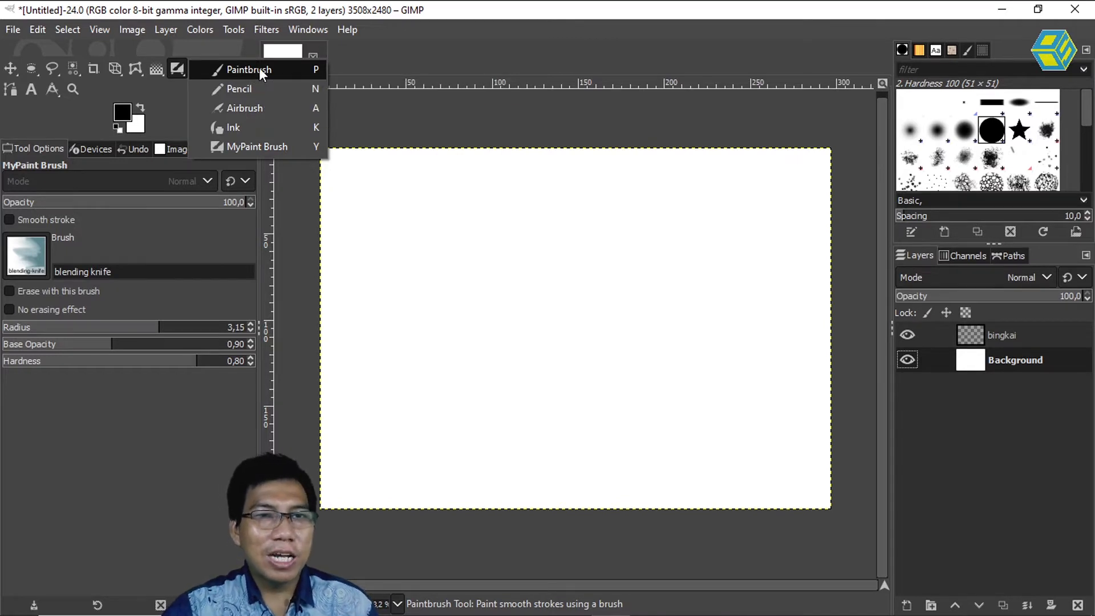
{"action": "left_click", "coordinate": [179, 69]}
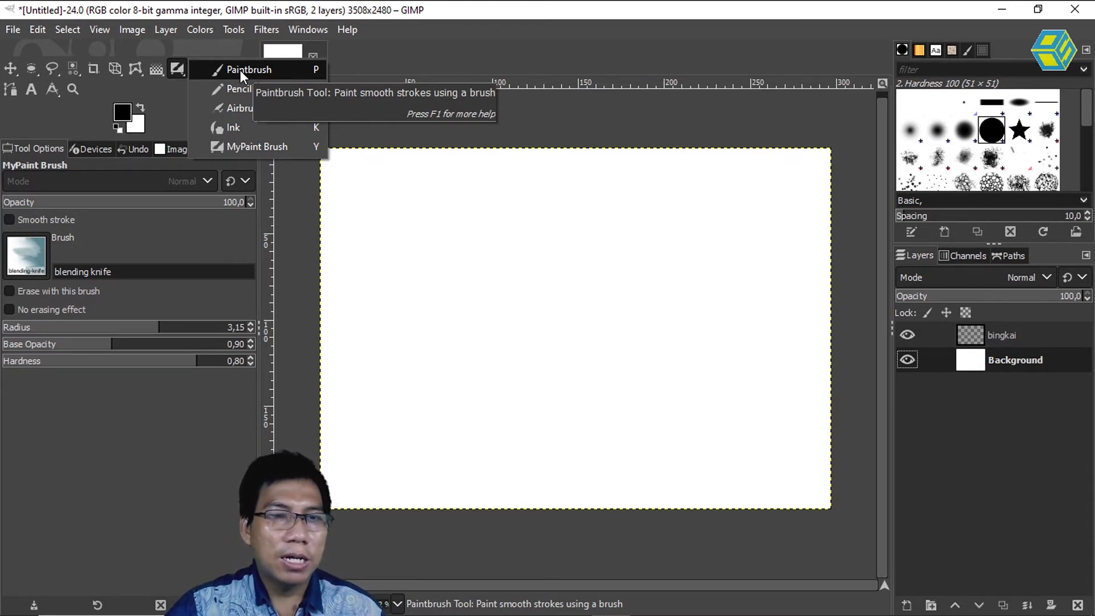
{"action": "left_click", "coordinate": [241, 70]}
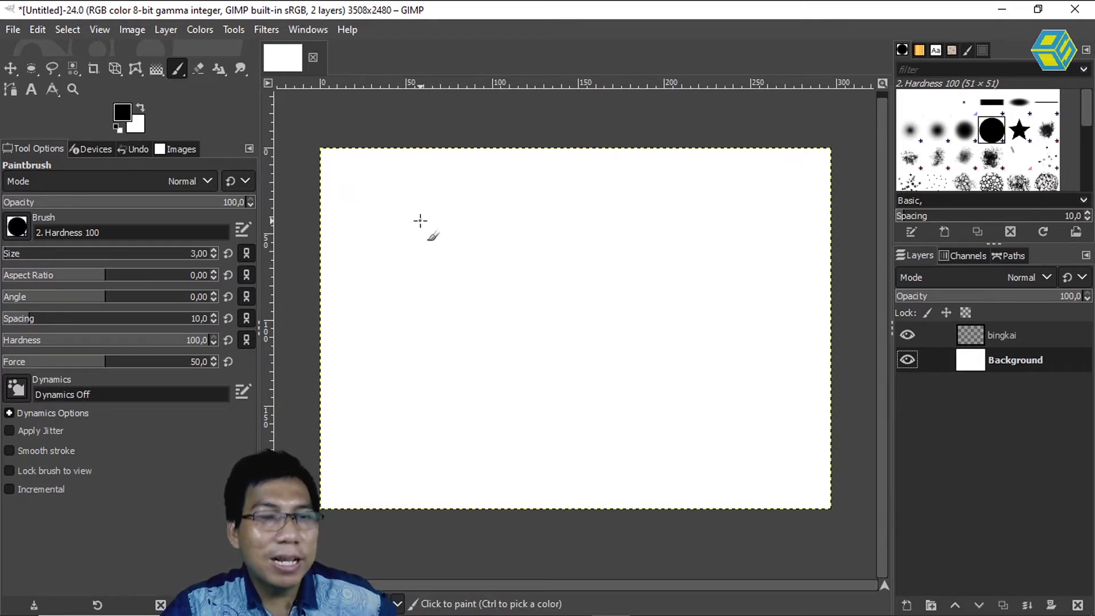
{"action": "left_click", "coordinate": [178, 69]}
{"action": "left_click", "coordinate": [382, 166]}
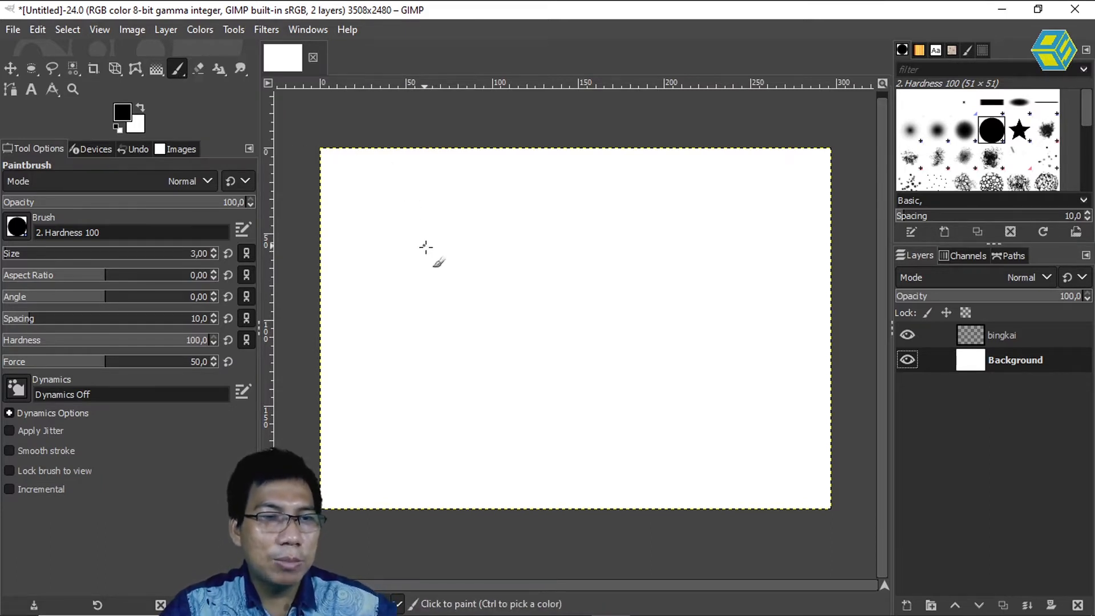
Try larger paintbrush sizes up to 917, and set the size to 20.
{"action": "left_click_drag", "start_coordinate": [15, 253], "coordinate": [65, 254]}
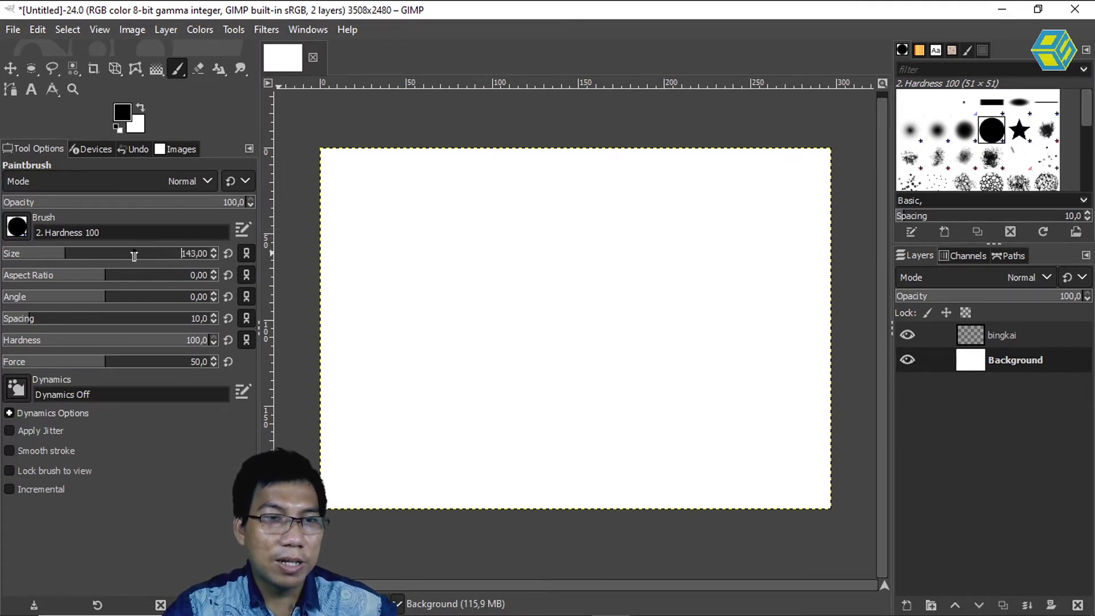
{"action": "left_click_drag", "start_coordinate": [92, 253], "coordinate": [163, 253]}
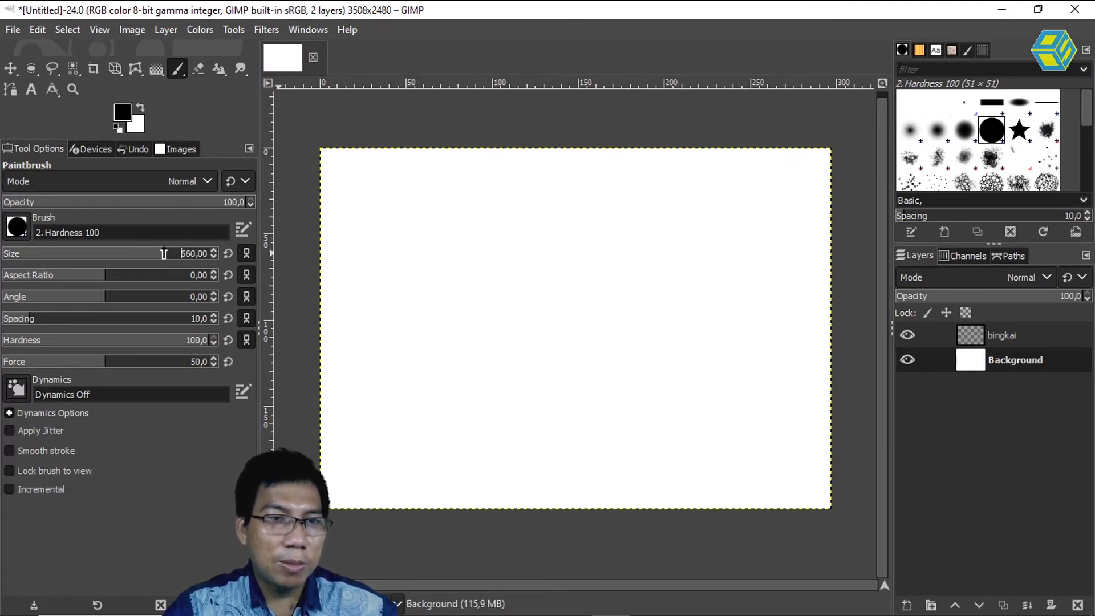
{"action": "left_click", "coordinate": [199, 255]}
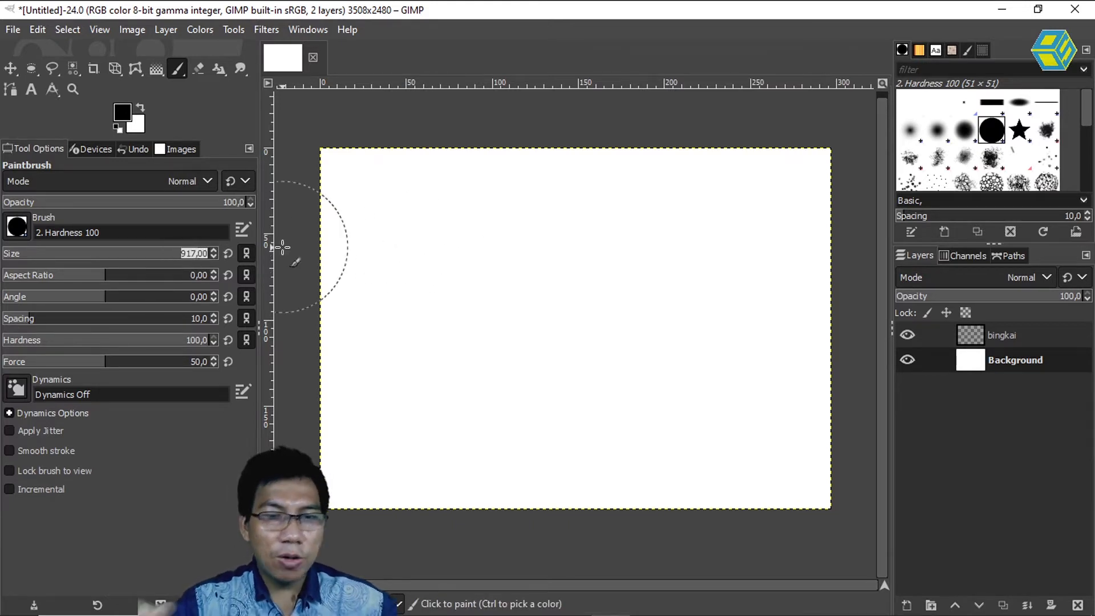
{"action": "type", "text": "20"}
{"action": "key", "text": "Return"}
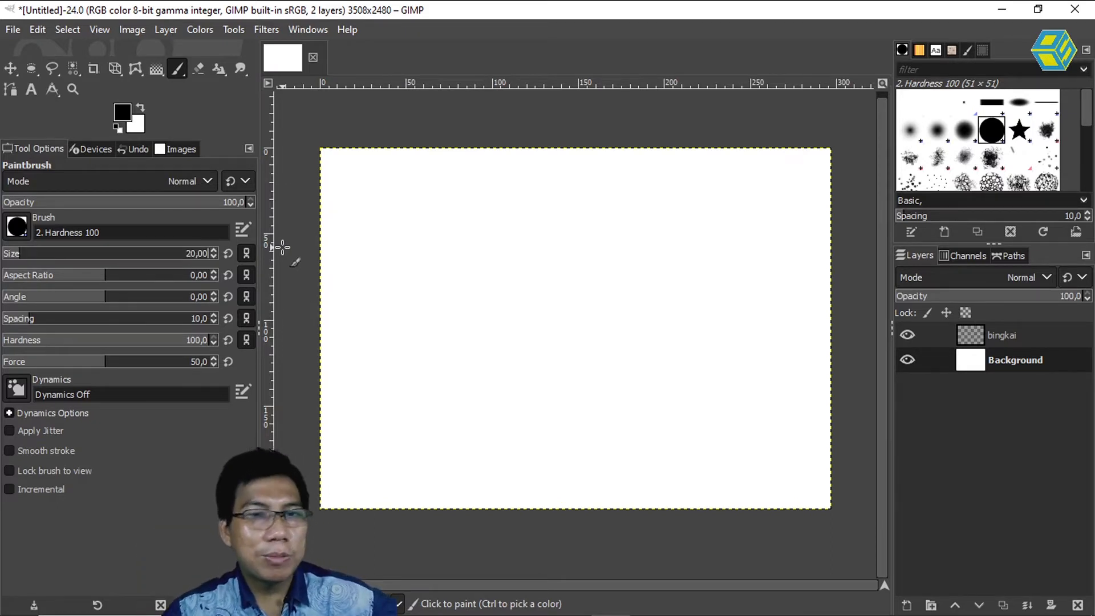
Set the paintbrush size to 50 and paint a large wavy, nearly closed black outline in the middle of the canvas.
{"action": "left_click", "coordinate": [200, 251]}
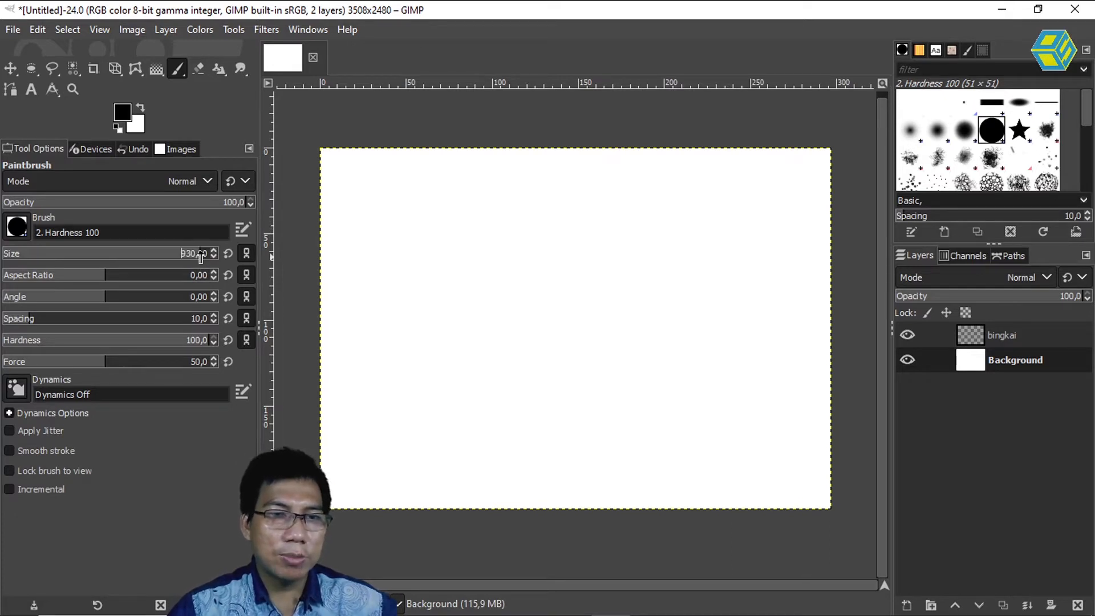
{"action": "type", "text": "50"}
{"action": "key", "text": "Return"}
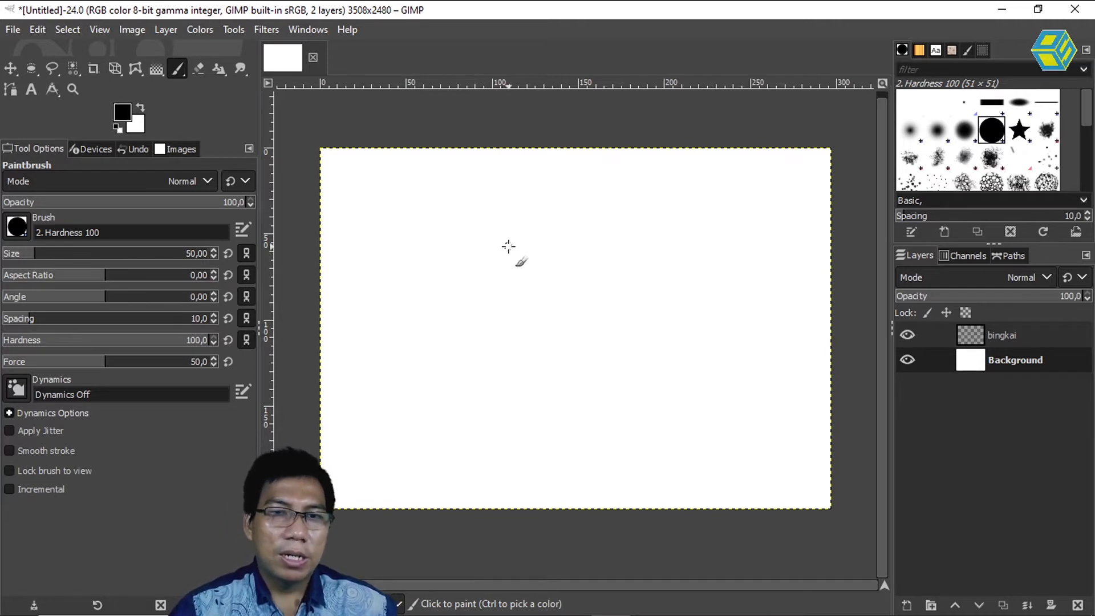
{"action": "mouse_move", "coordinate": [423, 231]}
{"action": "left_mouse_down"}
{"action": "mouse_move", "coordinate": [485, 214]}
{"action": "mouse_move", "coordinate": [477, 323]}
{"action": "mouse_move", "coordinate": [530, 253]}
{"action": "mouse_move", "coordinate": [579, 292]}
{"action": "mouse_move", "coordinate": [622, 283]}
{"action": "mouse_move", "coordinate": [670, 300]}
{"action": "mouse_move", "coordinate": [643, 359]}
{"action": "mouse_move", "coordinate": [508, 375]}
{"action": "mouse_move", "coordinate": [432, 339]}
{"action": "mouse_move", "coordinate": [438, 297]}
{"action": "mouse_move", "coordinate": [423, 255]}
{"action": "left_mouse_up"}
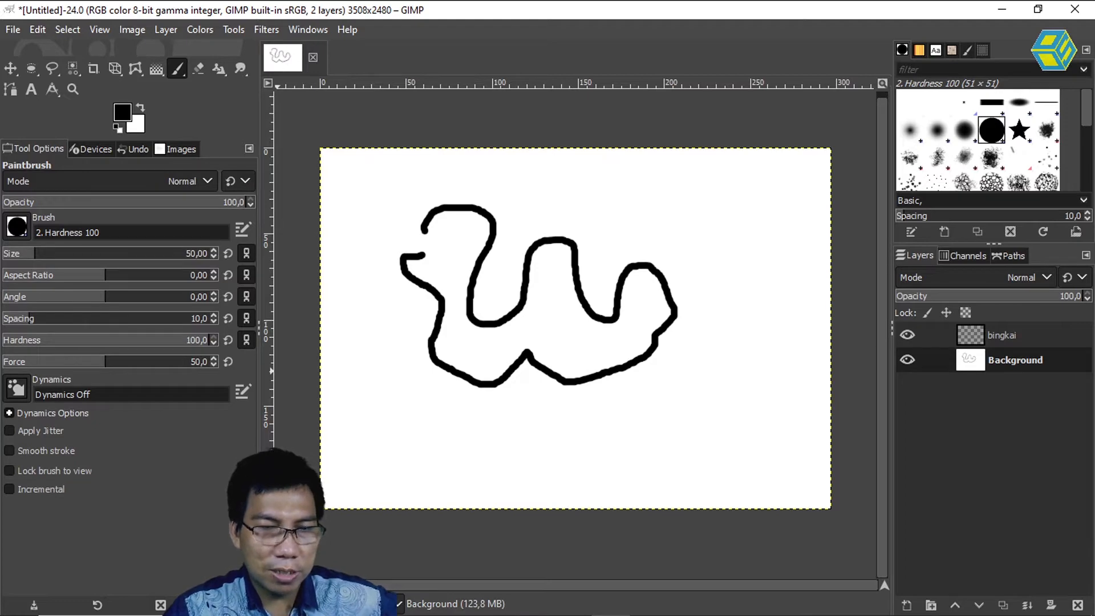
Raise the brush size to 51 and paint a few short strokes and a dot above and beside the wavy outline.
{"action": "key", "text": "bracketright"}
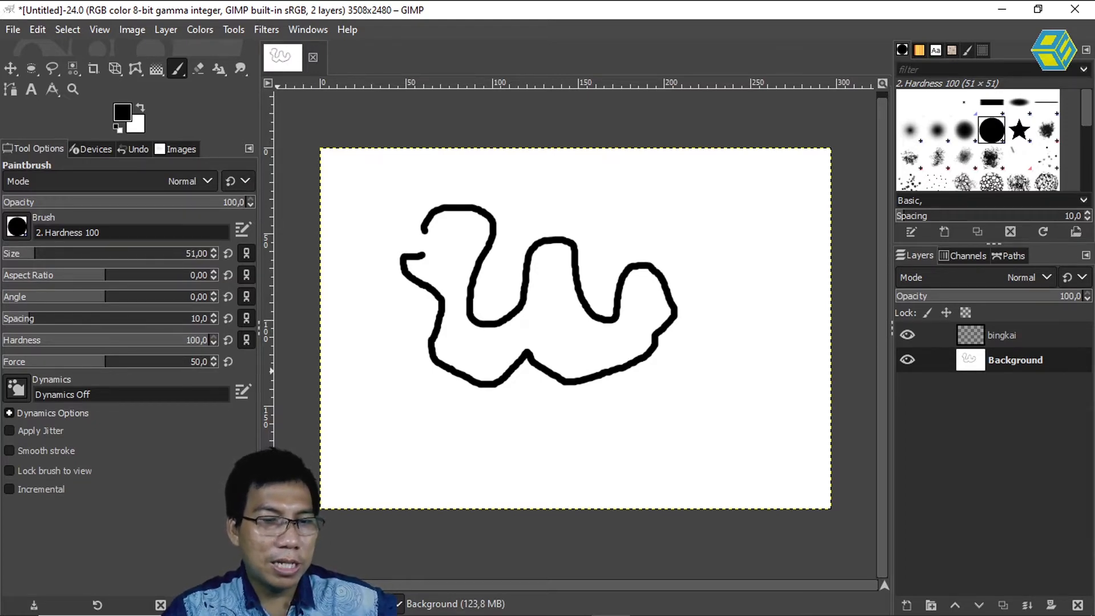
{"action": "mouse_move", "coordinate": [576, 197]}
{"action": "left_mouse_down"}
{"action": "mouse_move", "coordinate": [650, 218]}
{"action": "mouse_move", "coordinate": [662, 204]}
{"action": "left_mouse_up"}
{"action": "left_click_drag", "start_coordinate": [712, 208], "coordinate": [720, 240]}
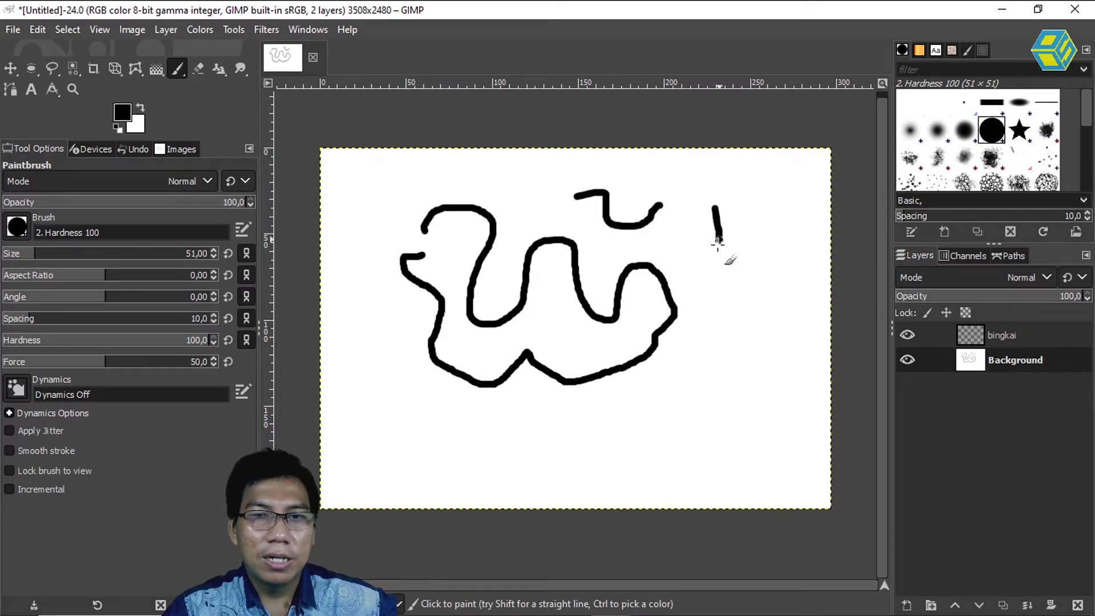
{"action": "left_click_drag", "start_coordinate": [532, 195], "coordinate": [489, 182]}
{"action": "left_click", "coordinate": [422, 180]}
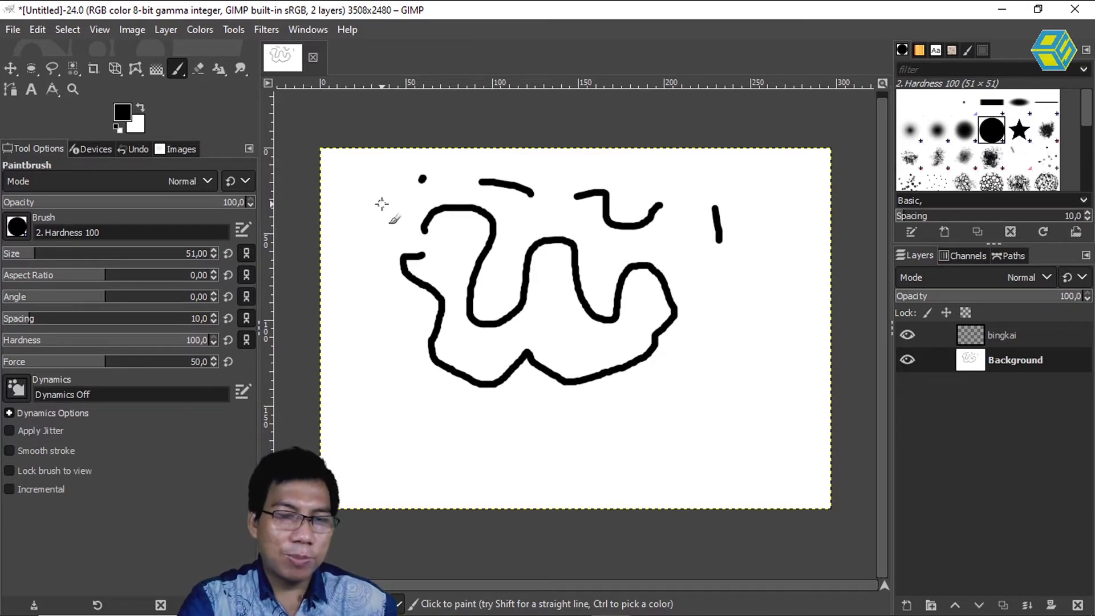
Increase the paintbrush size gradually to 229.
{"action": "key", "text": "bracketright"}
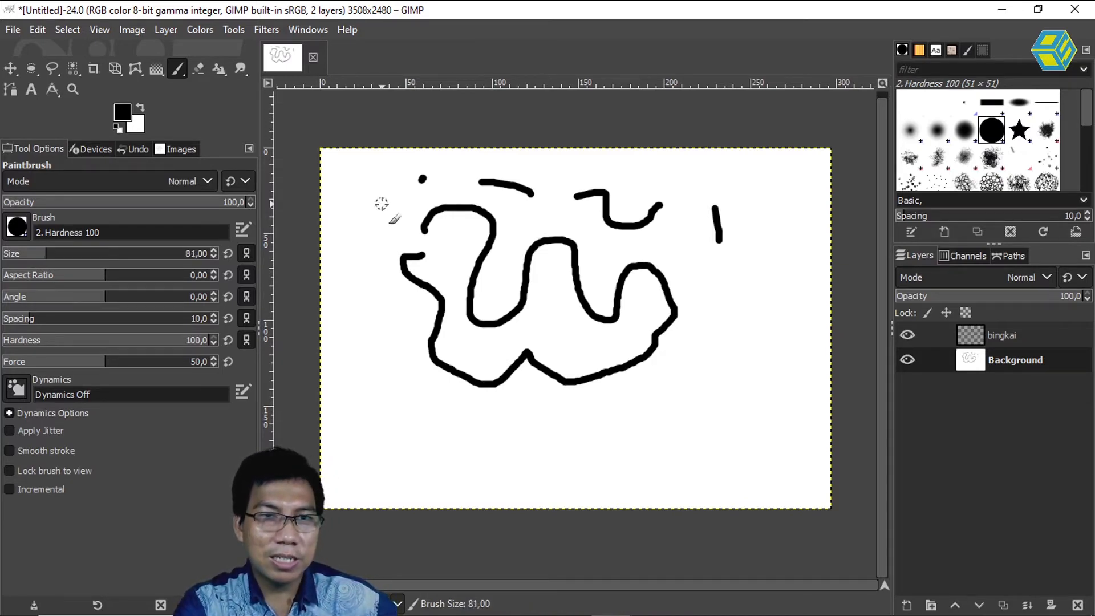
{"action": "key", "text": "bracketright"}
{"action": "key", "text": "bracketright"}
{"action": "key", "text": "bracketright"}
{"action": "key", "text": "bracketright"}
{"action": "key", "text": "bracketright"}
{"action": "key", "text": "bracketright"}
{"action": "key", "text": "bracketright"}
{"action": "key", "text": "bracketright"}
{"action": "key", "text": "bracketright"}
{"action": "key", "text": "bracketright"}
{"action": "key", "text": "bracketright"}
{"action": "key", "text": "bracketright"}
{"action": "key", "text": "bracketright"}
{"action": "key", "text": "bracketright"}
{"action": "key", "text": "bracketright"}
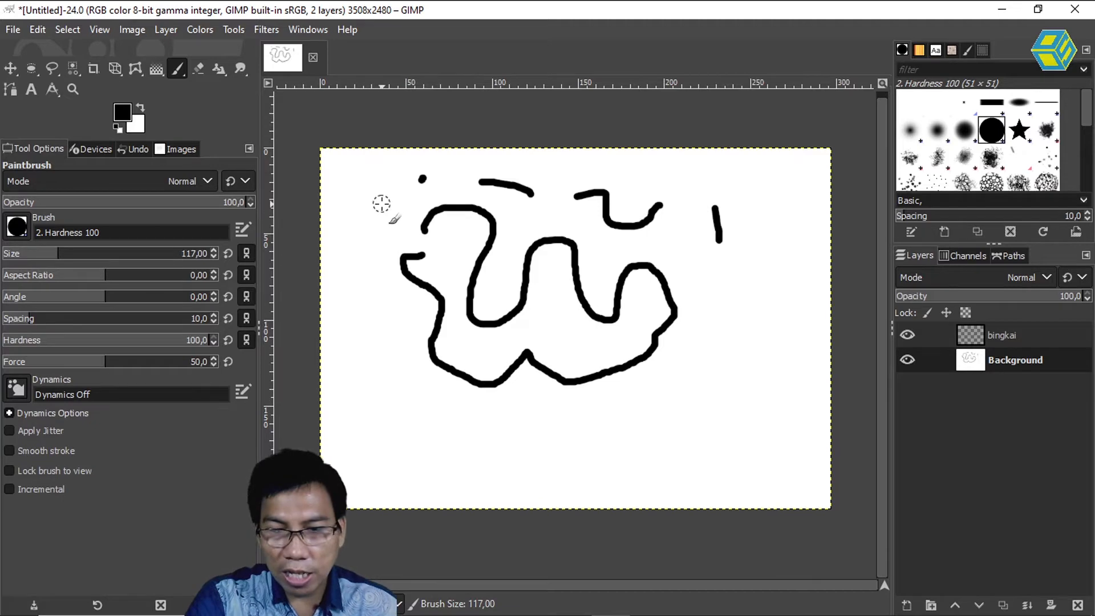
{"action": "key", "text": "bracketright"}
{"action": "key", "text": "bracketright"}
{"action": "key", "text": "bracketright"}
{"action": "key", "text": "bracketright"}
{"action": "key", "text": "bracketright"}
{"action": "key", "text": "bracketright"}
{"action": "key", "text": "bracketright"}
{"action": "key", "text": "bracketright"}
{"action": "key", "text": "bracketright"}
{"action": "key", "text": "bracketright"}
{"action": "key", "text": "bracketright"}
{"action": "key", "text": "bracketright"}
{"action": "key", "text": "bracketright"}
{"action": "key", "text": "bracketright"}
{"action": "key", "text": "bracketright"}
{"action": "key", "text": "bracketright"}
{"action": "key", "text": "bracketright"}
{"action": "key", "text": "bracketright"}
{"action": "key", "text": "bracketright"}
{"action": "key", "text": "bracketright"}
{"action": "key", "text": "bracketright"}
{"action": "key", "text": "bracketright"}
{"action": "key", "text": "bracketright"}
{"action": "key", "text": "bracketright"}
{"action": "key", "text": "bracketright"}
{"action": "key", "text": "bracketright"}
{"action": "key", "text": "bracketright"}
{"action": "key", "text": "bracketright"}
{"action": "key", "text": "bracketright"}
{"action": "key", "text": "bracketright"}
{"action": "key", "text": "bracketright"}
{"action": "key", "text": "bracketright"}
{"action": "key", "text": "bracketright"}
{"action": "key", "text": "bracketright"}
{"action": "key", "text": "bracketright"}
{"action": "key", "text": "bracketright"}
{"action": "key", "text": "bracketright"}
{"action": "key", "text": "bracketright"}
{"action": "key", "text": "bracketright"}
{"action": "key", "text": "bracketright"}
{"action": "key", "text": "bracketright"}
{"action": "key", "text": "bracketright"}
{"action": "key", "text": "bracketright"}
{"action": "key", "text": "bracketright"}
{"action": "key", "text": "bracketright"}
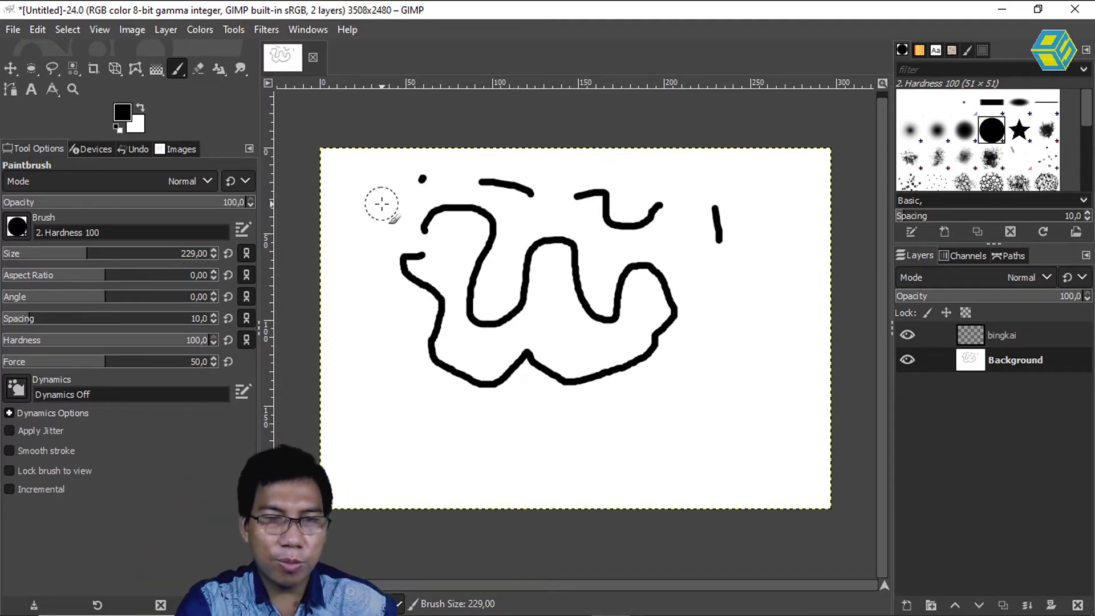
Reduce the brush size gradually to 123 and reselect the Paintbrush from the painting tools.
{"action": "key", "text": "bracketleft"}
{"action": "key", "text": "bracketleft"}
{"action": "key", "text": "bracketleft"}
{"action": "key", "text": "bracketleft"}
{"action": "key", "text": "bracketleft"}
{"action": "key", "text": "bracketleft"}
{"action": "key", "text": "bracketleft"}
{"action": "key", "text": "bracketleft"}
{"action": "key", "text": "bracketleft"}
{"action": "key", "text": "bracketleft"}
{"action": "key", "text": "bracketleft"}
{"action": "key", "text": "bracketleft"}
{"action": "key", "text": "bracketleft"}
{"action": "key", "text": "bracketleft"}
{"action": "key", "text": "bracketleft"}
{"action": "key", "text": "bracketleft"}
{"action": "key", "text": "bracketleft"}
{"action": "key", "text": "bracketleft"}
{"action": "key", "text": "bracketleft"}
{"action": "key", "text": "bracketleft"}
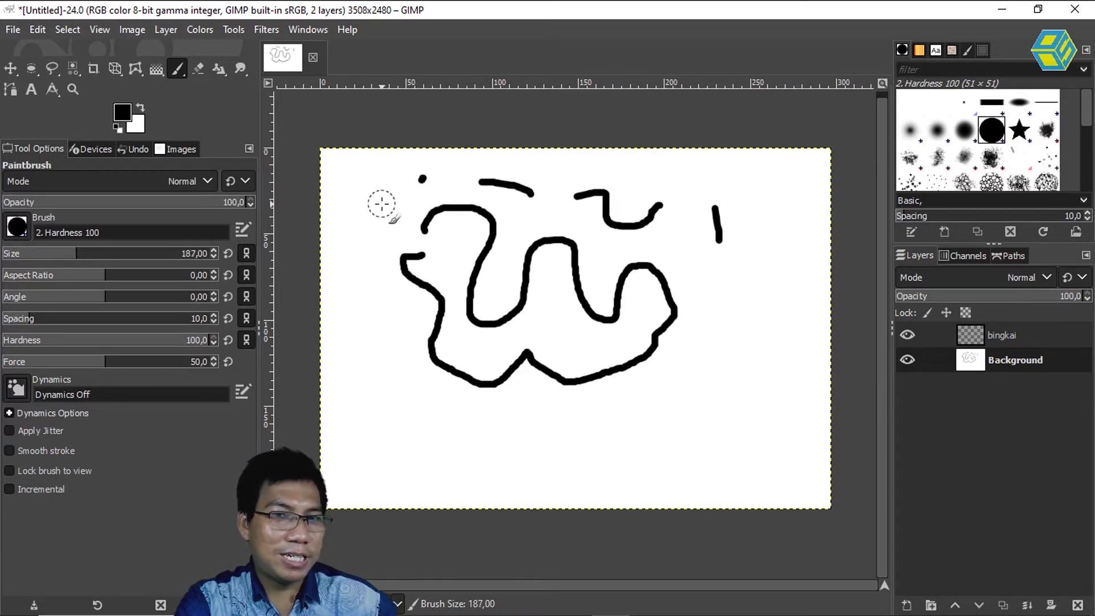
{"action": "key", "text": "bracketleft"}
{"action": "key", "text": "bracketleft"}
{"action": "key", "text": "bracketleft"}
{"action": "key", "text": "bracketleft"}
{"action": "key", "text": "bracketleft"}
{"action": "key", "text": "bracketleft"}
{"action": "key", "text": "bracketleft"}
{"action": "key", "text": "bracketleft"}
{"action": "key", "text": "bracketleft"}
{"action": "key", "text": "bracketleft"}
{"action": "key", "text": "bracketleft"}
{"action": "key", "text": "bracketleft"}
{"action": "key", "text": "bracketleft"}
{"action": "key", "text": "bracketleft"}
{"action": "key", "text": "bracketleft"}
{"action": "key", "text": "bracketleft"}
{"action": "key", "text": "bracketleft"}
{"action": "key", "text": "bracketleft"}
{"action": "key", "text": "bracketleft"}
{"action": "key", "text": "bracketleft"}
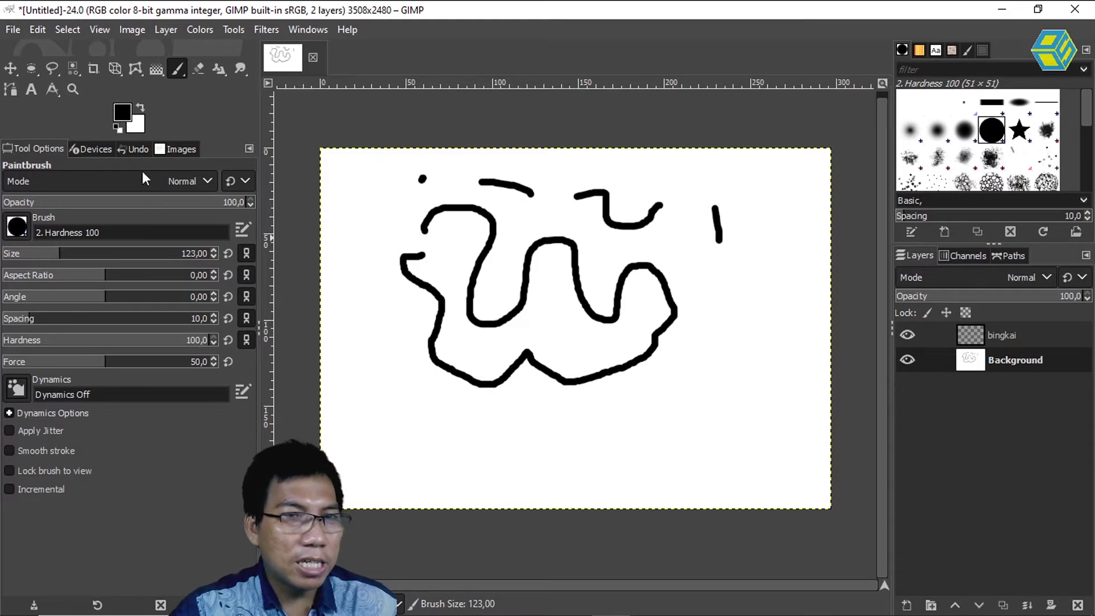
{"action": "right_click", "coordinate": [179, 69]}
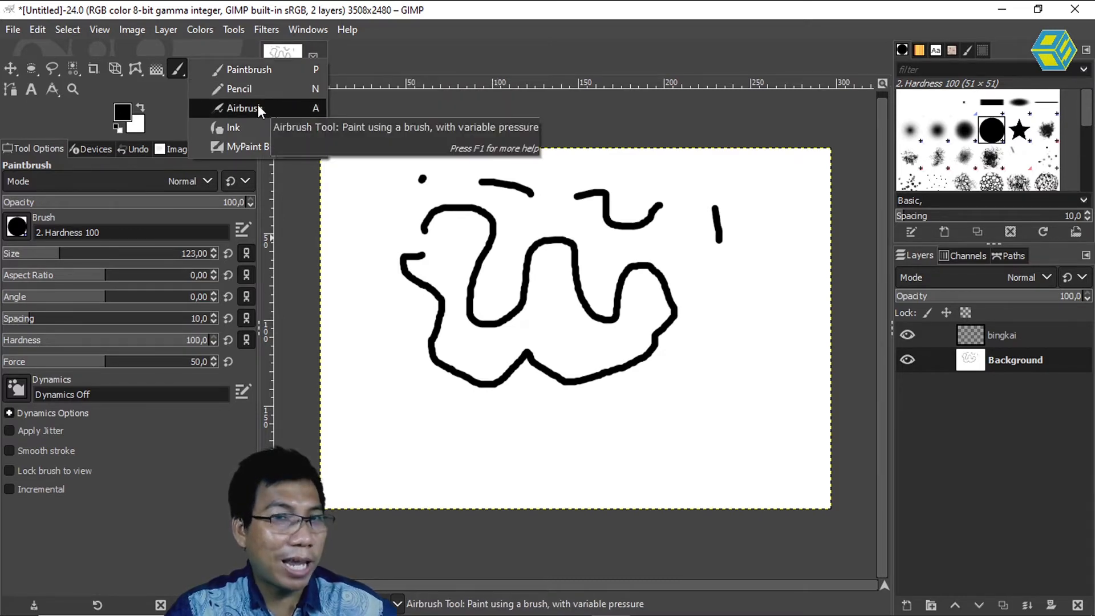
{"action": "left_click", "coordinate": [256, 70]}
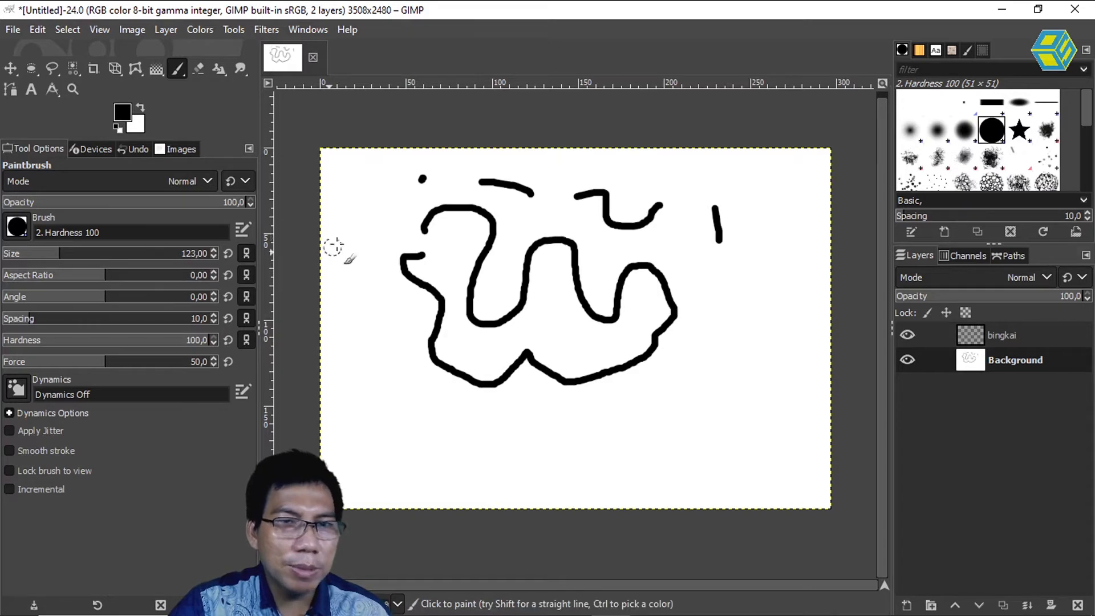
Set the brush size to 397 and aspect ratio to -18, and paint two short hatched strokes of thin vertical dabs below the wavy outline.
{"action": "left_click_drag", "start_coordinate": [57, 253], "coordinate": [120, 254]}
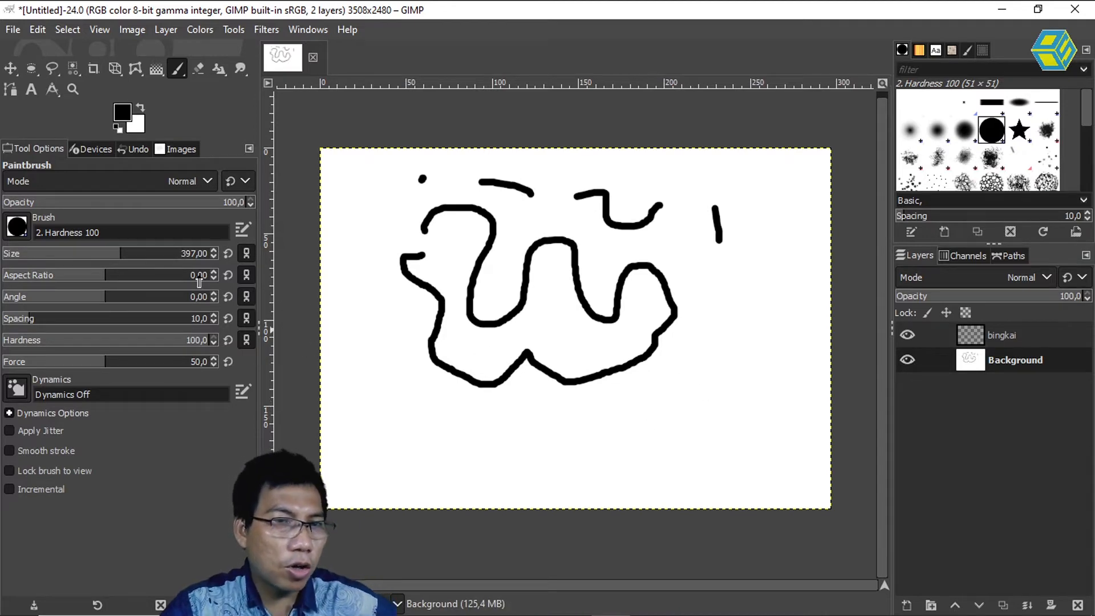
{"action": "left_click_drag", "start_coordinate": [104, 278], "coordinate": [13, 276]}
{"action": "left_click_drag", "start_coordinate": [691, 402], "coordinate": [597, 422]}
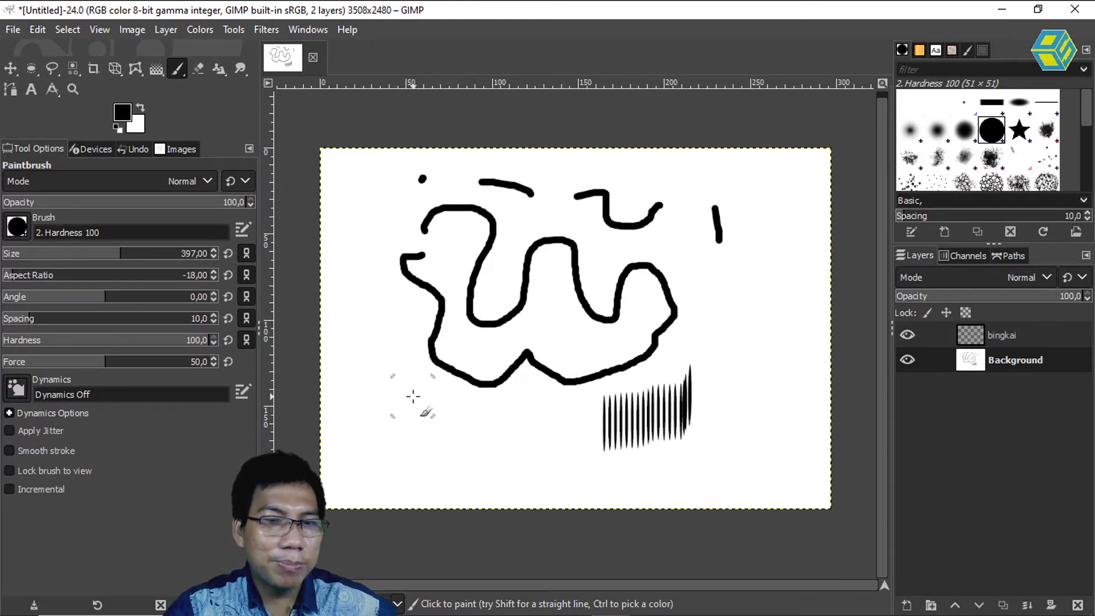
{"action": "left_click_drag", "start_coordinate": [410, 400], "coordinate": [390, 420]}
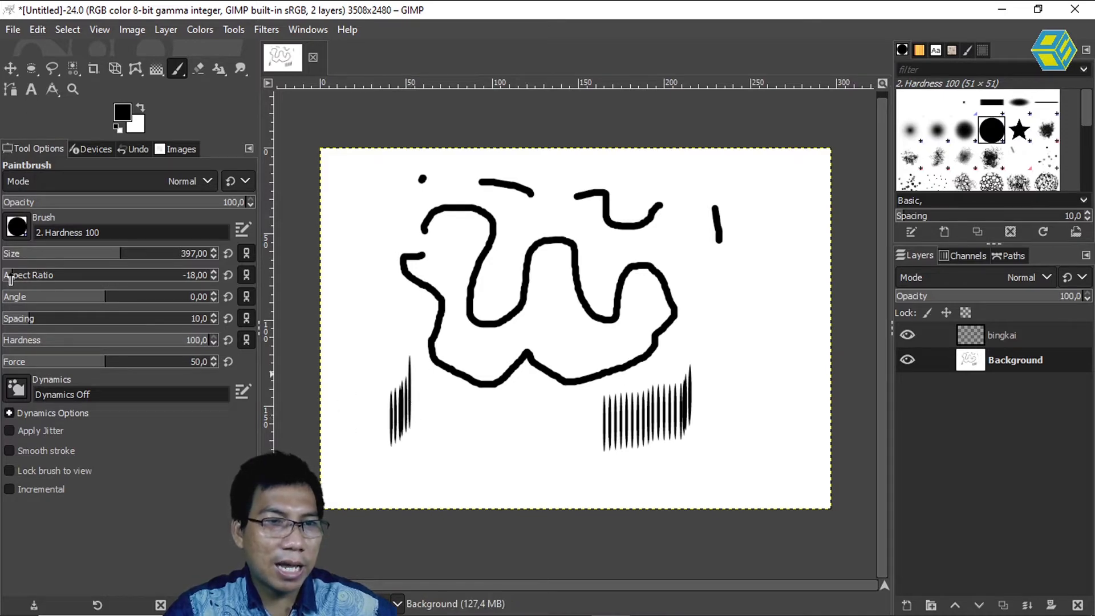
Set the brush aspect ratio to 14 and stamp a few flat horizontal dabs beside the wavy outline, near the canvas's left edge.
{"action": "left_click_drag", "start_coordinate": [10, 276], "coordinate": [178, 276]}
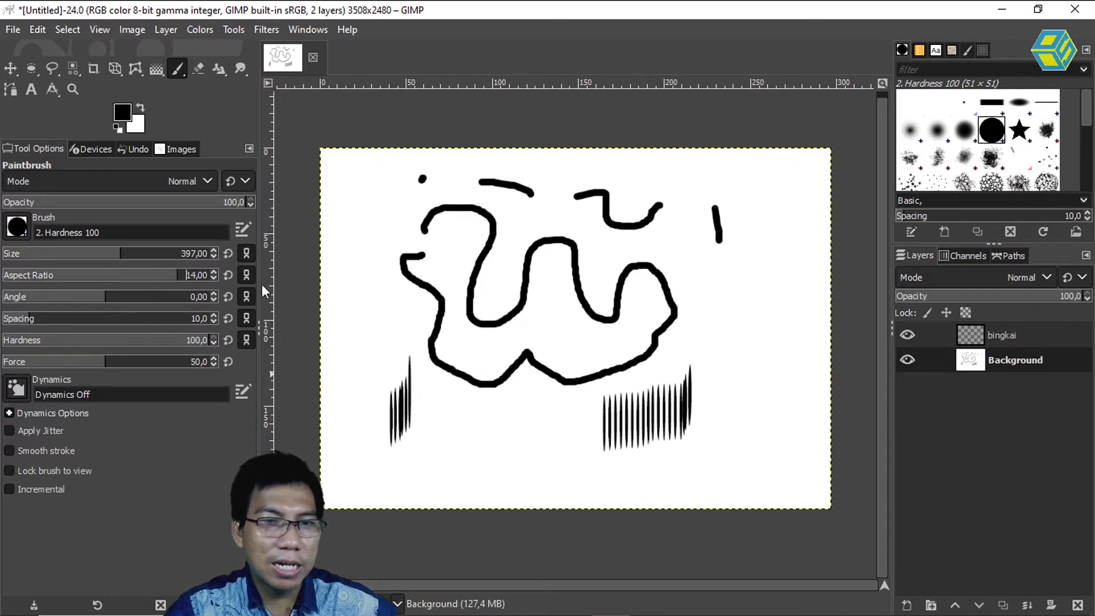
{"action": "left_click", "coordinate": [373, 336]}
{"action": "left_click", "coordinate": [374, 341]}
{"action": "left_click", "coordinate": [374, 346]}
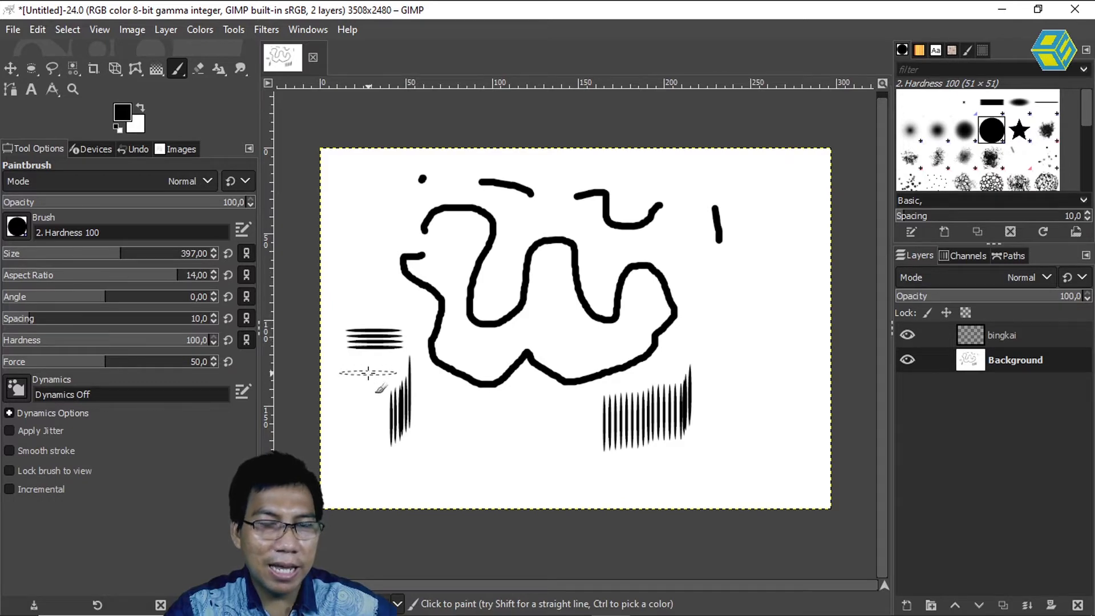
Paint a short vertical stroke above the flat dabs and a tall wavy column of overlapping strokes along the canvas's right side.
{"action": "left_click_drag", "start_coordinate": [379, 260], "coordinate": [380, 312]}
{"action": "left_click_drag", "start_coordinate": [757, 243], "coordinate": [756, 347]}
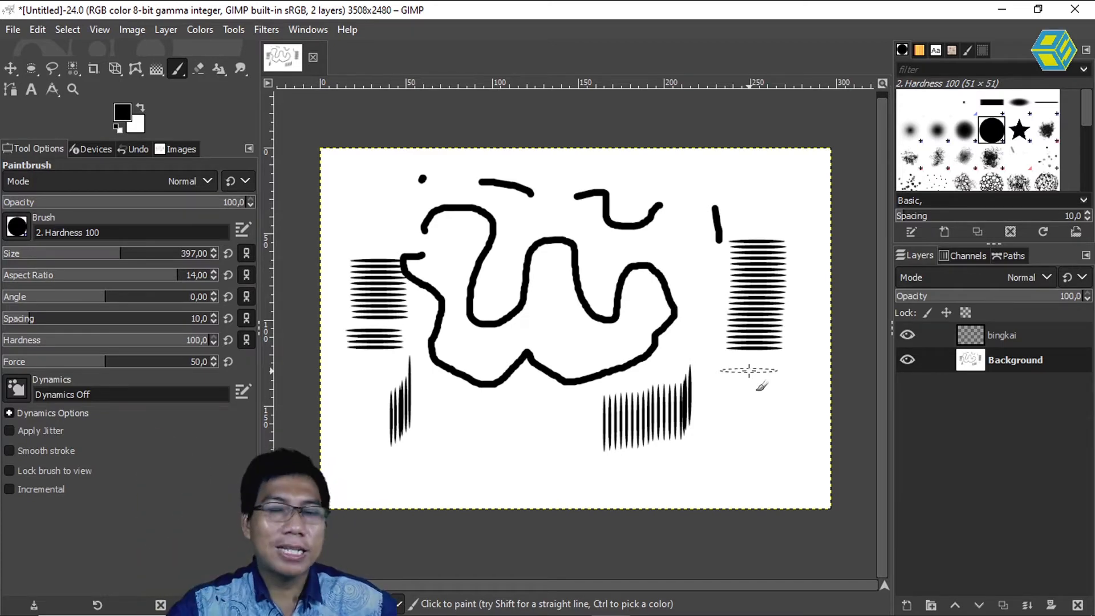
{"action": "left_click_drag", "start_coordinate": [749, 371], "coordinate": [754, 455]}
{"action": "mouse_move", "coordinate": [764, 191]}
{"action": "left_mouse_down"}
{"action": "mouse_move", "coordinate": [776, 251]}
{"action": "mouse_move", "coordinate": [737, 324]}
{"action": "mouse_move", "coordinate": [732, 365]}
{"action": "mouse_move", "coordinate": [768, 475]}
{"action": "left_mouse_up"}
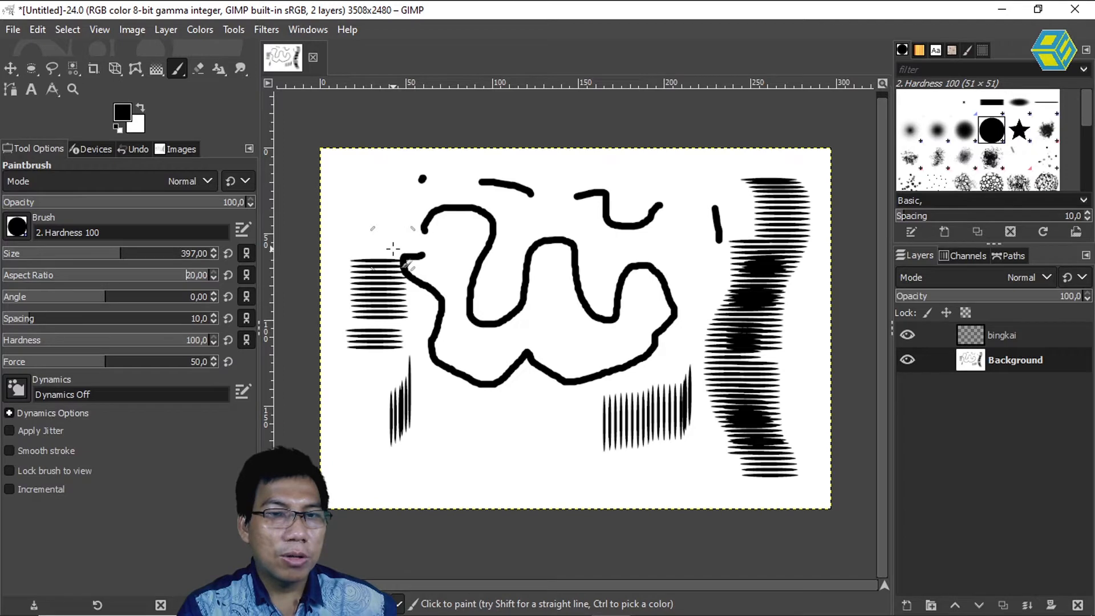
Reduce the brush aspect ratio gradually to 2.70.
{"action": "key", "text": "Down"}
{"action": "key", "text": "Down"}
{"action": "key", "text": "Down"}
{"action": "key", "text": "Down"}
{"action": "key", "text": "Down"}
{"action": "key", "text": "Down"}
{"action": "key", "text": "Down"}
{"action": "key", "text": "Down"}
{"action": "key", "text": "Down"}
{"action": "key", "text": "Down"}
{"action": "key", "text": "Down"}
{"action": "key", "text": "Down"}
{"action": "key", "text": "Down"}
{"action": "key", "text": "Down"}
{"action": "key", "text": "Down"}
{"action": "key", "text": "Down"}
{"action": "key", "text": "Down"}
{"action": "key", "text": "Down"}
{"action": "key", "text": "Down"}
{"action": "key", "text": "Down"}
{"action": "key", "text": "Down"}
{"action": "key", "text": "Down"}
{"action": "key", "text": "Down"}
{"action": "key", "text": "Down"}
{"action": "key", "text": "Down"}
{"action": "key", "text": "Down"}
{"action": "key", "text": "Down"}
{"action": "key", "text": "Down"}
{"action": "key", "text": "Down"}
{"action": "key", "text": "Down"}
{"action": "key", "text": "Down"}
{"action": "key", "text": "Down"}
{"action": "key", "text": "Down"}
{"action": "key", "text": "Down"}
{"action": "key", "text": "Down"}
{"action": "key", "text": "Down"}
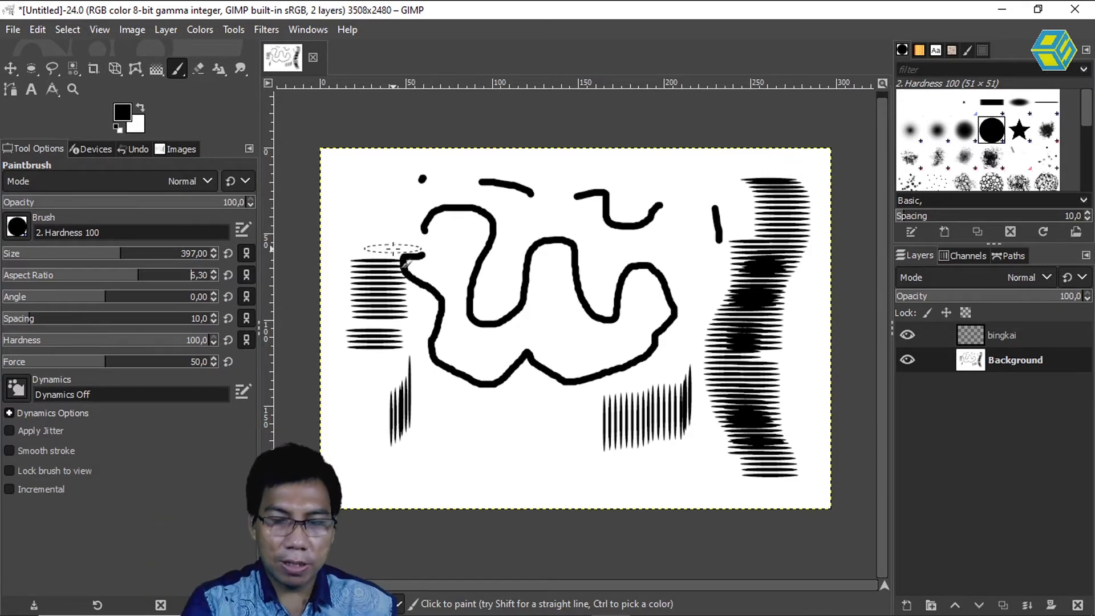
{"action": "key", "text": "Down"}
{"action": "key", "text": "Down"}
{"action": "key", "text": "Down"}
{"action": "key", "text": "Down"}
{"action": "key", "text": "Down"}
{"action": "key", "text": "Down"}
{"action": "key", "text": "Down"}
{"action": "key", "text": "Down"}
{"action": "key", "text": "Down"}
{"action": "key", "text": "Down"}
{"action": "key", "text": "Down"}
{"action": "key", "text": "Down"}
{"action": "key", "text": "Down"}
{"action": "key", "text": "Down"}
{"action": "key", "text": "Down"}
{"action": "key", "text": "Down"}
{"action": "key", "text": "Down"}
{"action": "key", "text": "Down"}
{"action": "key", "text": "Down"}
{"action": "key", "text": "Down"}
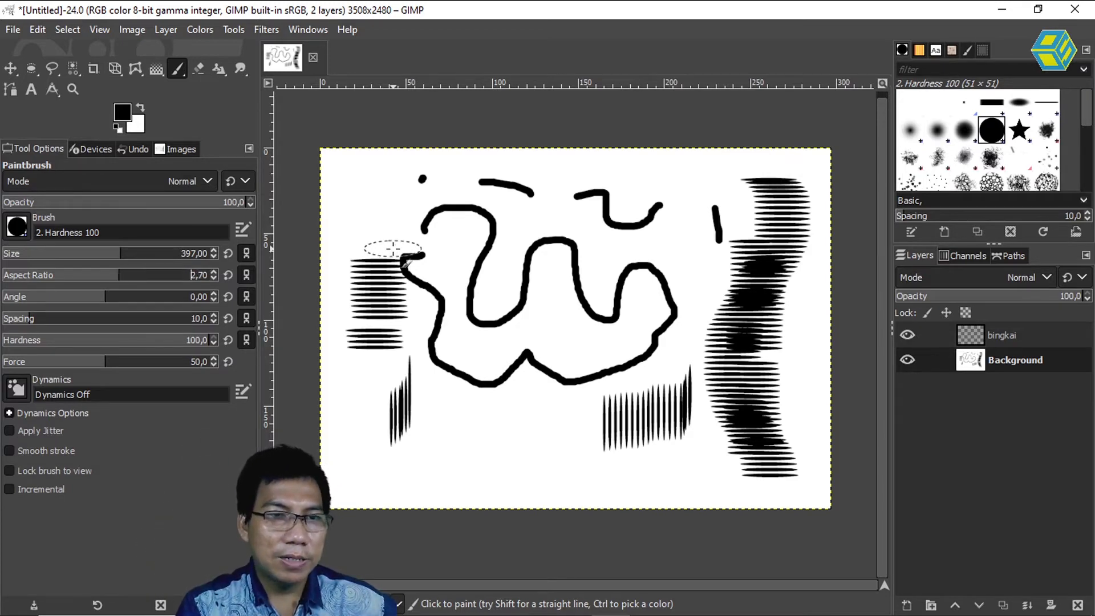
Vary the brush aspect ratio and lower it into negative values, down to -10.50.
{"action": "key", "text": "Up"}
{"action": "key", "text": "Up"}
{"action": "key", "text": "Up"}
{"action": "key", "text": "Up"}
{"action": "key", "text": "Up"}
{"action": "key", "text": "Up"}
{"action": "key", "text": "Up"}
{"action": "key", "text": "Up"}
{"action": "key", "text": "Up"}
{"action": "key", "text": "Up"}
{"action": "key", "text": "Down"}
{"action": "key", "text": "Down"}
{"action": "key", "text": "Down"}
{"action": "key", "text": "Down"}
{"action": "key", "text": "Down"}
{"action": "key", "text": "Down"}
{"action": "key", "text": "Down"}
{"action": "key", "text": "Down"}
{"action": "key", "text": "Down"}
{"action": "key", "text": "Down"}
{"action": "key", "text": "Down"}
{"action": "key", "text": "Down"}
{"action": "key", "text": "Down"}
{"action": "key", "text": "Down"}
{"action": "key", "text": "Down"}
{"action": "key", "text": "Down"}
{"action": "key", "text": "Down"}
{"action": "key", "text": "Down"}
{"action": "key", "text": "Down"}
{"action": "key", "text": "Down"}
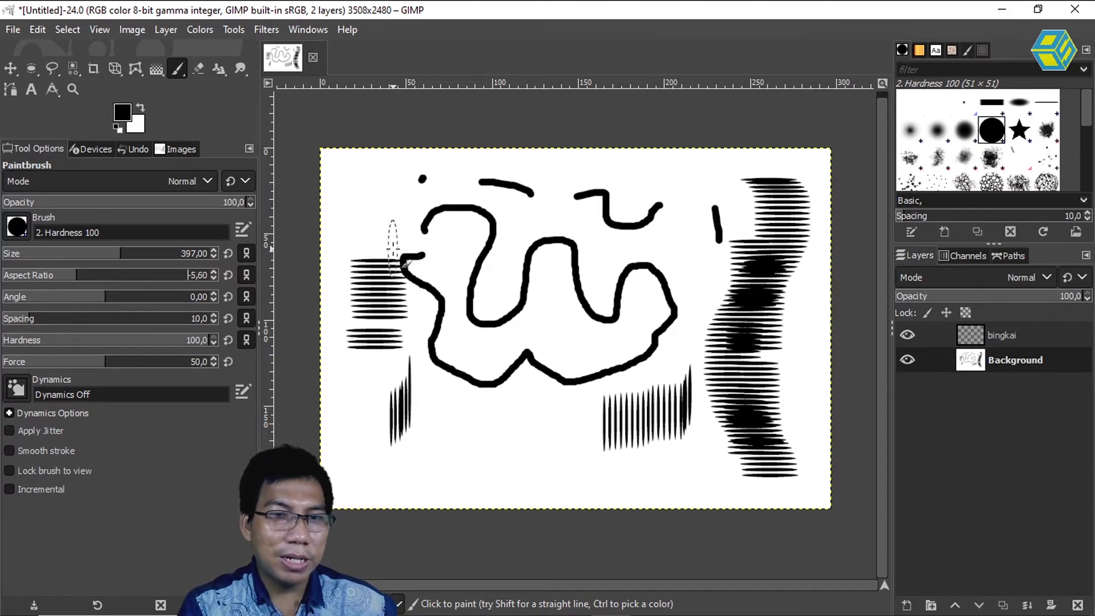
{"action": "key", "text": "Down"}
{"action": "key", "text": "Down"}
{"action": "key", "text": "Down"}
{"action": "key", "text": "Down"}
{"action": "key", "text": "Down"}
{"action": "key", "text": "Down"}
{"action": "key", "text": "Down"}
{"action": "key", "text": "Down"}
{"action": "key", "text": "Down"}
{"action": "key", "text": "Down"}
{"action": "key", "text": "Down"}
{"action": "key", "text": "Down"}
{"action": "key", "text": "Down"}
{"action": "key", "text": "Down"}
{"action": "key", "text": "Down"}
{"action": "key", "text": "Down"}
{"action": "key", "text": "Down"}
{"action": "key", "text": "Down"}
{"action": "key", "text": "Down"}
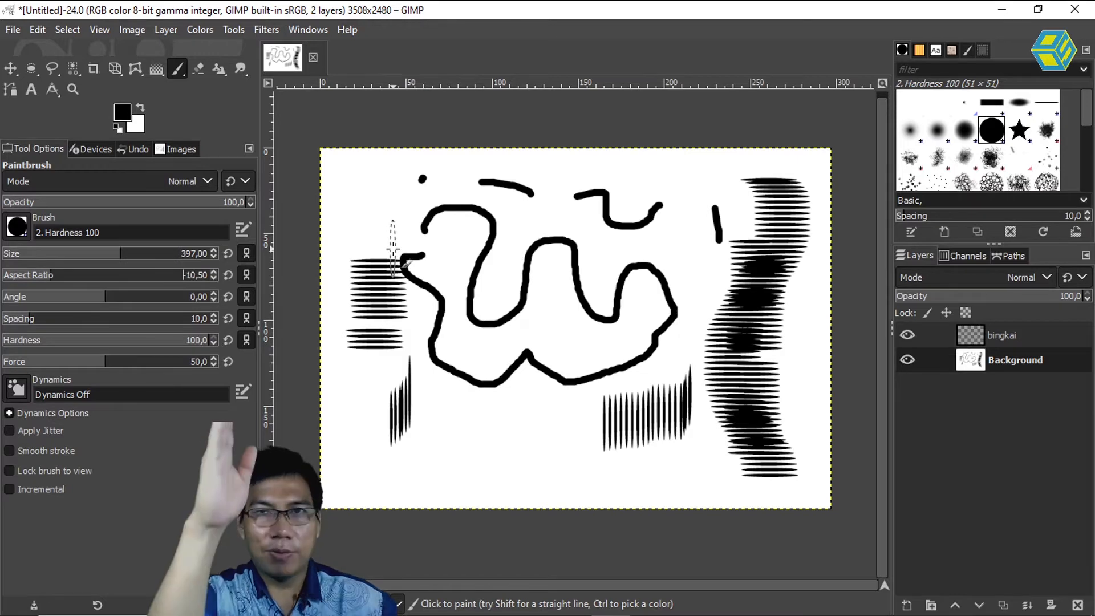
Raise the brush aspect ratio gradually to -2.30.
{"action": "key", "text": "Up"}
{"action": "key", "text": "Up"}
{"action": "key", "text": "Up"}
{"action": "key", "text": "Up"}
{"action": "key", "text": "Up"}
{"action": "key", "text": "Up"}
{"action": "key", "text": "Up"}
{"action": "key", "text": "Up"}
{"action": "key", "text": "Up"}
{"action": "key", "text": "Up"}
{"action": "key", "text": "Up"}
{"action": "key", "text": "Up"}
{"action": "key", "text": "Up"}
{"action": "key", "text": "Up"}
{"action": "key", "text": "Up"}
{"action": "key", "text": "Up"}
{"action": "key", "text": "Up"}
{"action": "key", "text": "Up"}
{"action": "key", "text": "Up"}
{"action": "key", "text": "Up"}
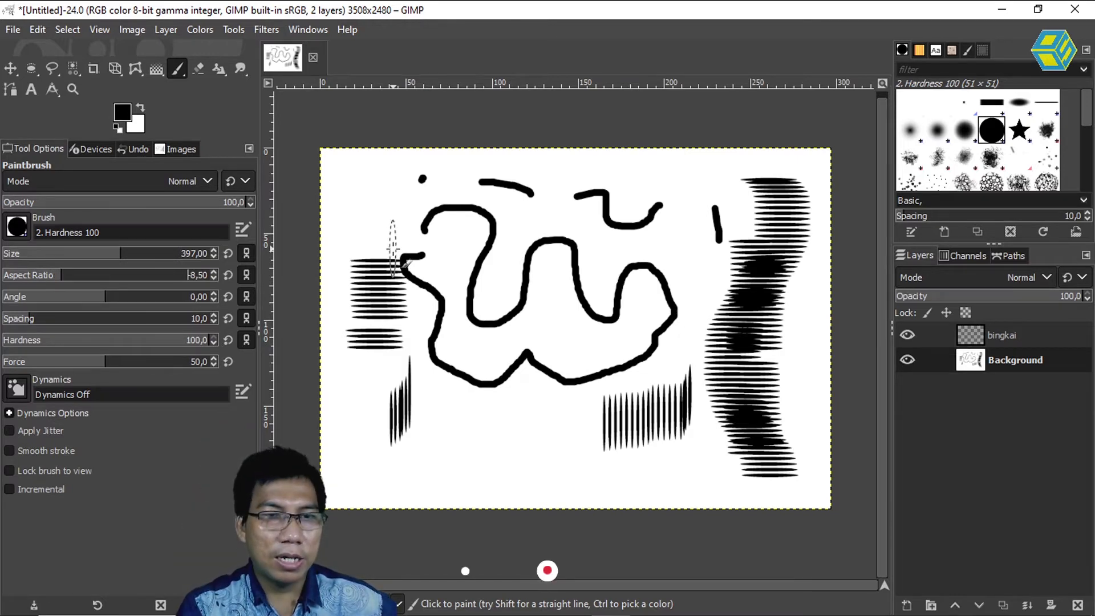
{"action": "key", "text": "Up"}
{"action": "key", "text": "Up"}
{"action": "key", "text": "Up"}
{"action": "key", "text": "Up"}
{"action": "key", "text": "Up"}
{"action": "key", "text": "Up"}
{"action": "key", "text": "Up"}
{"action": "key", "text": "Up"}
{"action": "key", "text": "Up"}
{"action": "key", "text": "Up"}
{"action": "key", "text": "Up"}
{"action": "key", "text": "Up"}
{"action": "key", "text": "Up"}
{"action": "key", "text": "Up"}
{"action": "key", "text": "Up"}
{"action": "key", "text": "Up"}
{"action": "key", "text": "Up"}
{"action": "key", "text": "Up"}
{"action": "key", "text": "Up"}
{"action": "key", "text": "Up"}
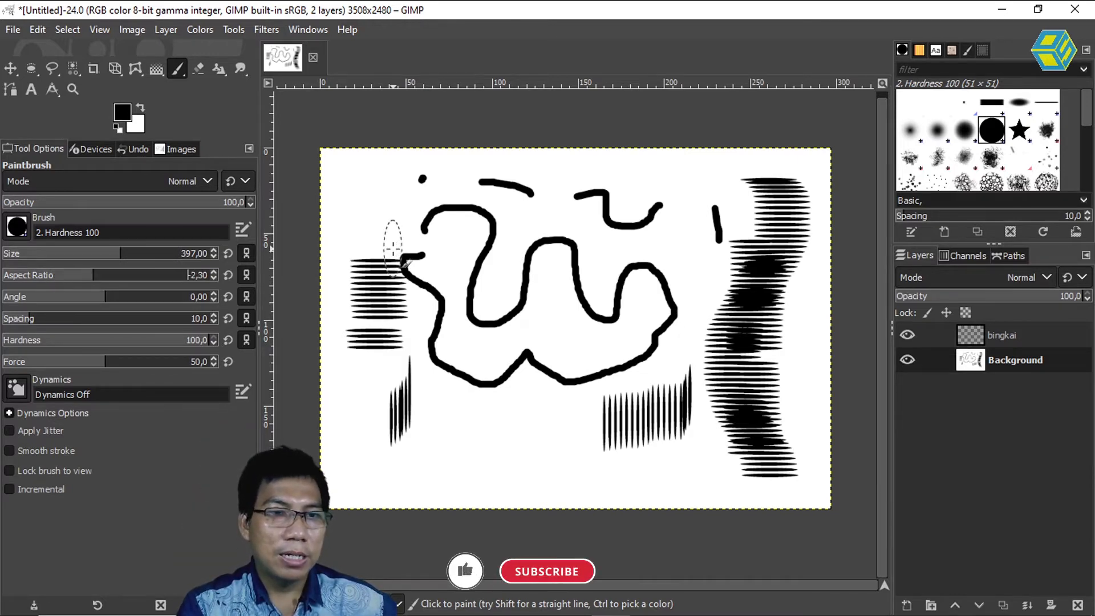
Raise the brush aspect ratio gradually to 6.10.
{"action": "key", "text": "Up"}
{"action": "key", "text": "Up"}
{"action": "key", "text": "Up"}
{"action": "key", "text": "Up"}
{"action": "key", "text": "Up"}
{"action": "key", "text": "Up"}
{"action": "key", "text": "Up"}
{"action": "key", "text": "Up"}
{"action": "key", "text": "Up"}
{"action": "key", "text": "Up"}
{"action": "key", "text": "Up"}
{"action": "key", "text": "Up"}
{"action": "key", "text": "Up"}
{"action": "key", "text": "Up"}
{"action": "key", "text": "Up"}
{"action": "key", "text": "Up"}
{"action": "key", "text": "Up"}
{"action": "key", "text": "Up"}
{"action": "key", "text": "Up"}
{"action": "key", "text": "Up"}
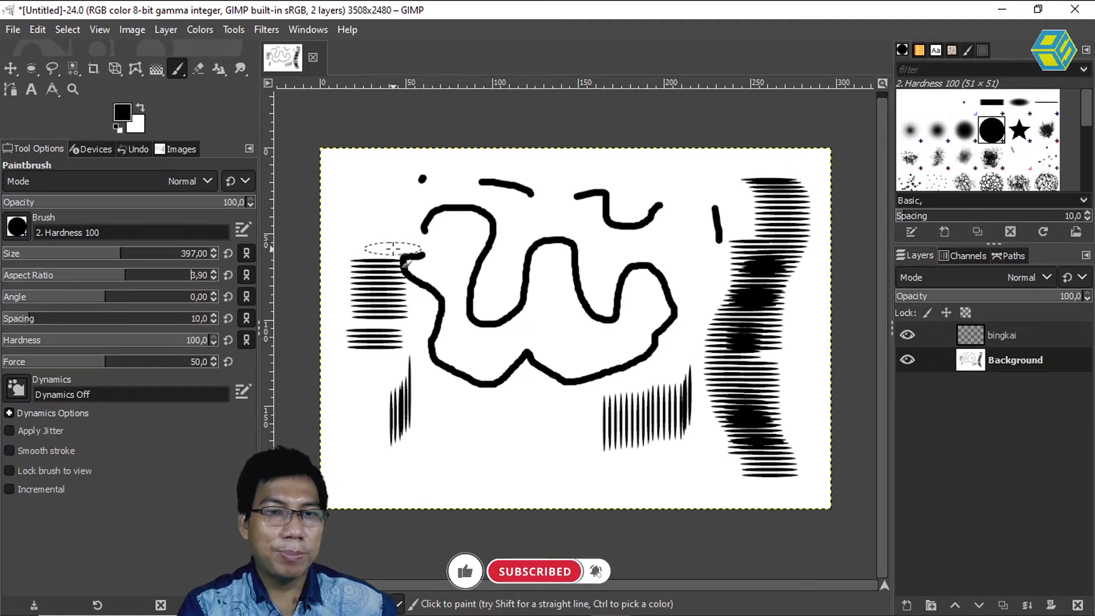
{"action": "key", "text": "Up"}
{"action": "key", "text": "Up"}
{"action": "key", "text": "Up"}
{"action": "key", "text": "Up"}
{"action": "key", "text": "Up"}
{"action": "key", "text": "Up"}
{"action": "key", "text": "Up"}
{"action": "key", "text": "Up"}
{"action": "key", "text": "Up"}
{"action": "key", "text": "Up"}
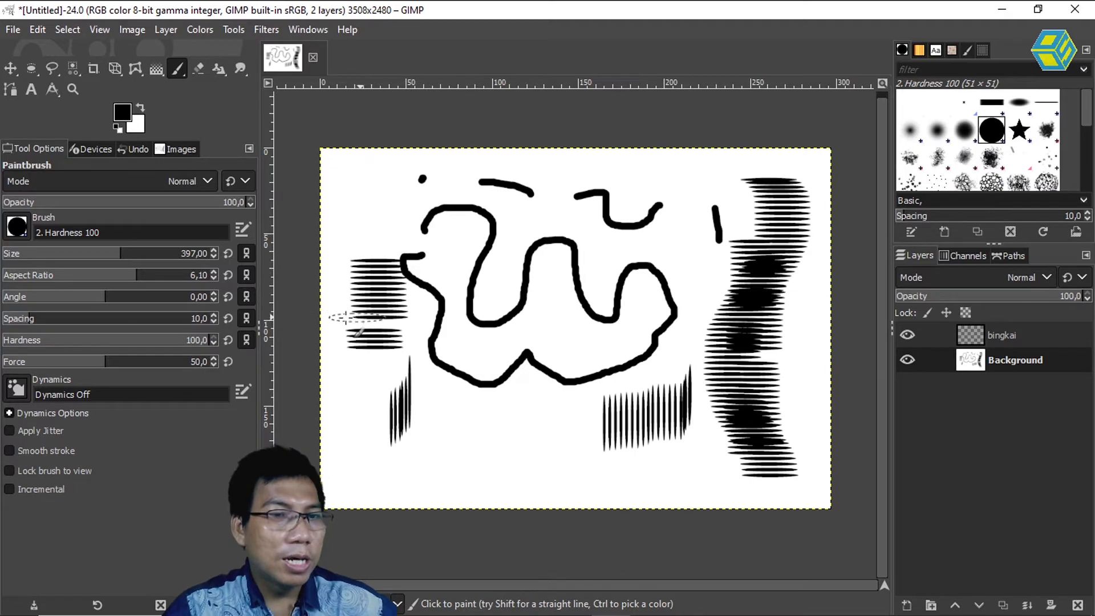
Reset the brush aspect ratio and size to their defaults and paint freehand strokes near the canvas's upper-left corner and below the large outline.
{"action": "left_click", "coordinate": [227, 276]}
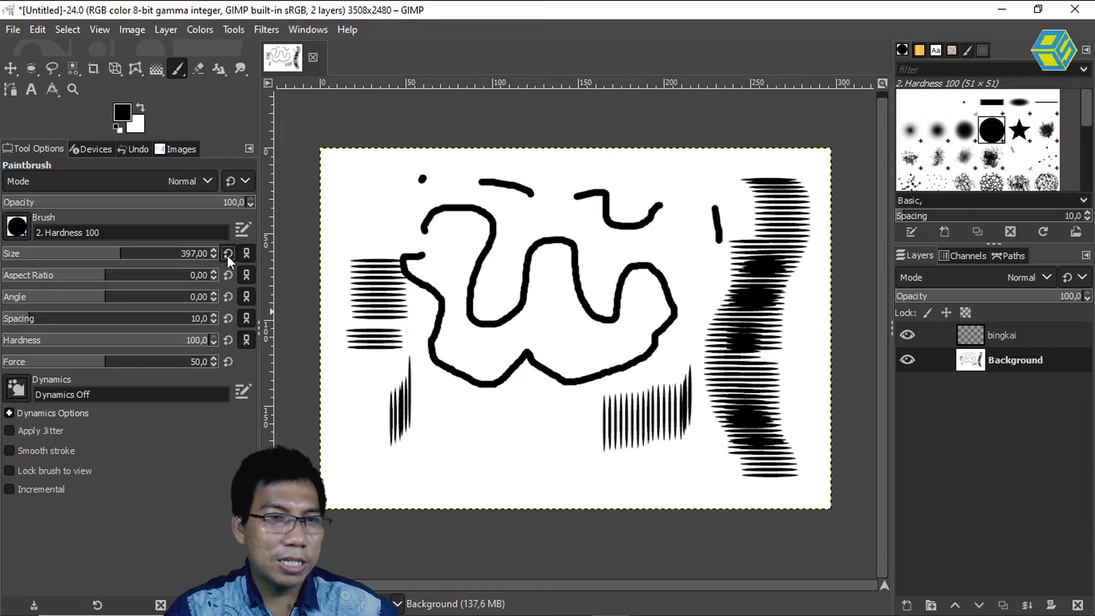
{"action": "left_click", "coordinate": [227, 254]}
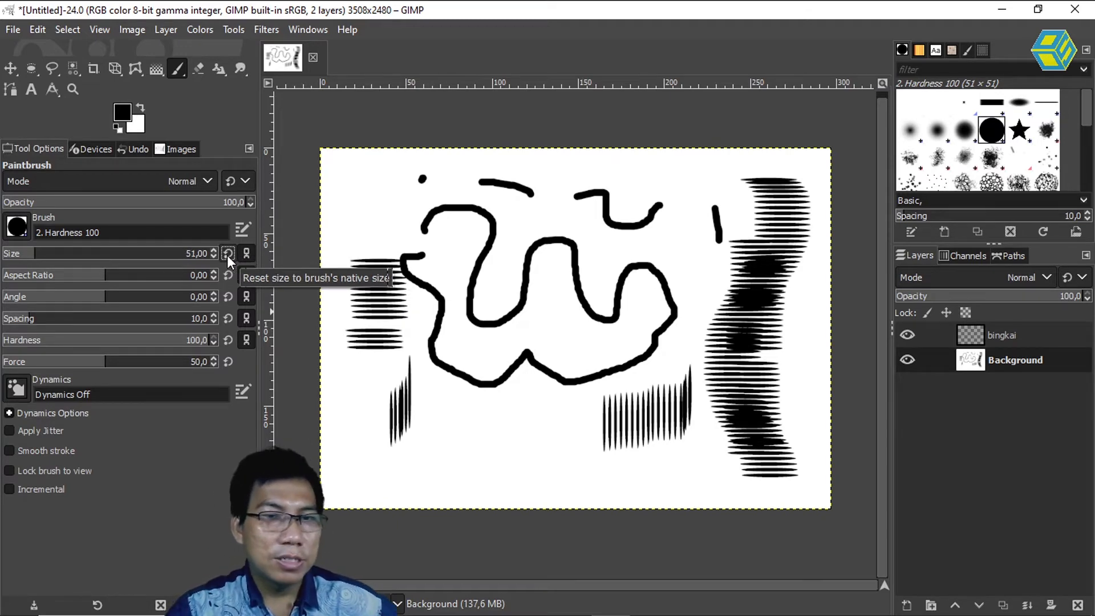
{"action": "mouse_move", "coordinate": [386, 203]}
{"action": "left_mouse_down"}
{"action": "mouse_move", "coordinate": [389, 227]}
{"action": "mouse_move", "coordinate": [399, 218]}
{"action": "mouse_move", "coordinate": [453, 277]}
{"action": "left_mouse_up"}
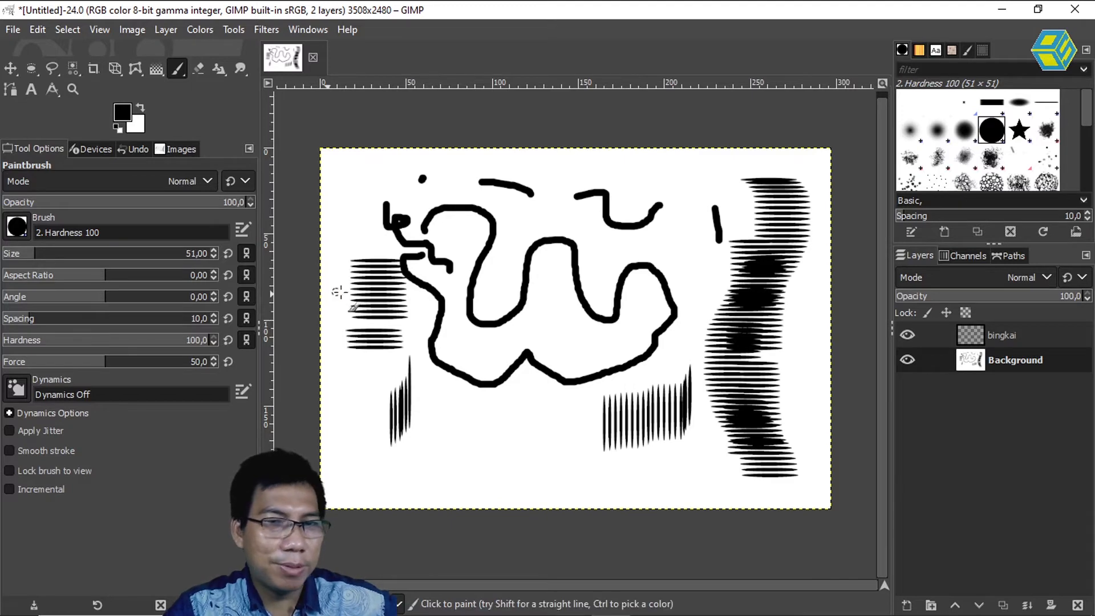
{"action": "left_click_drag", "start_coordinate": [458, 416], "coordinate": [546, 423]}
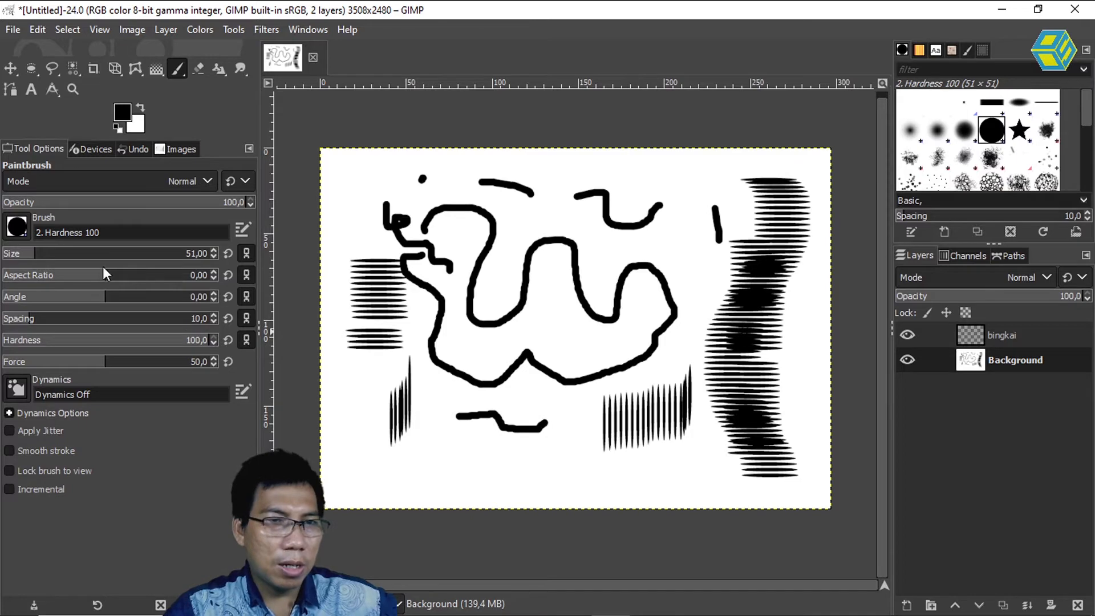
Set the brush aspect ratio to 11.00 and paint thin strokes across the upper-left part of the canvas.
{"action": "left_click_drag", "start_coordinate": [105, 277], "coordinate": [166, 283]}
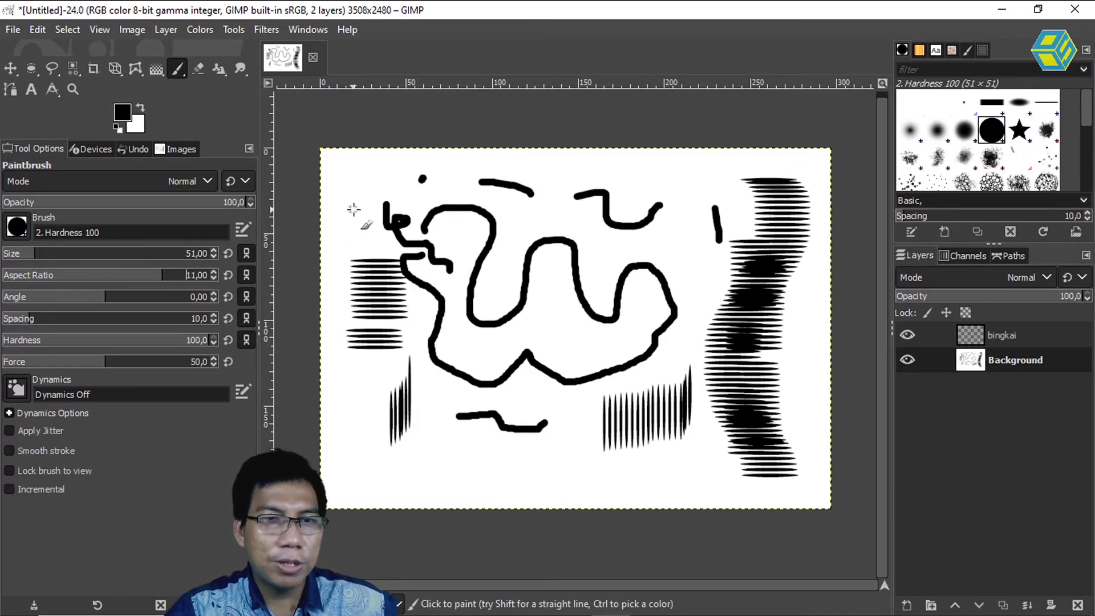
{"action": "left_click_drag", "start_coordinate": [496, 222], "coordinate": [528, 229]}
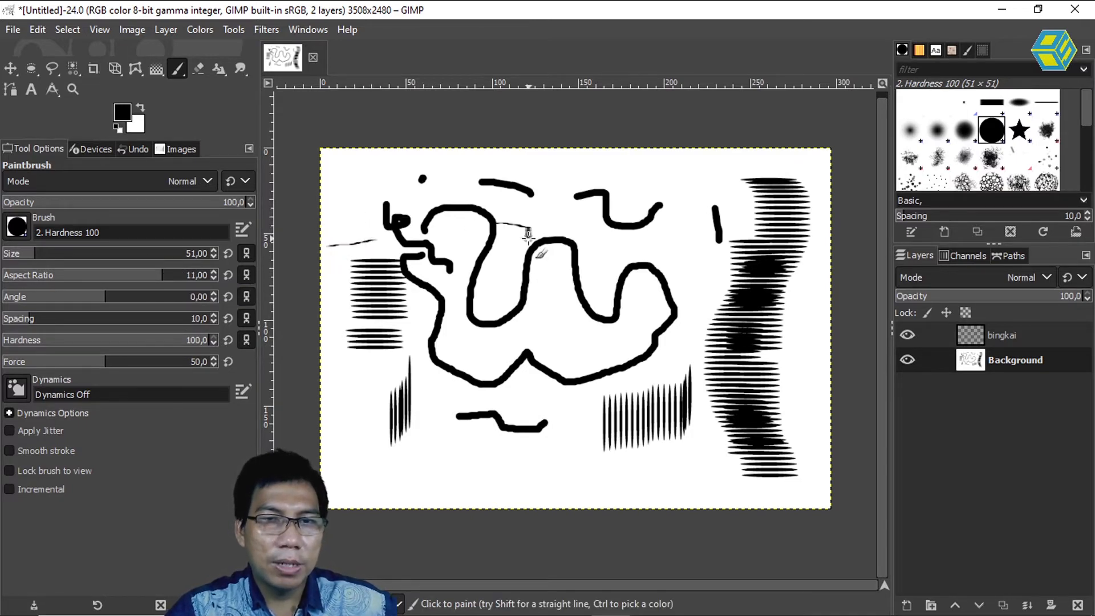
Set the brush size to 397.00 and try brush angles of -78.00 and 165.00.
{"action": "left_click", "coordinate": [44, 255]}
{"action": "left_click_drag", "start_coordinate": [43, 255], "coordinate": [121, 255]}
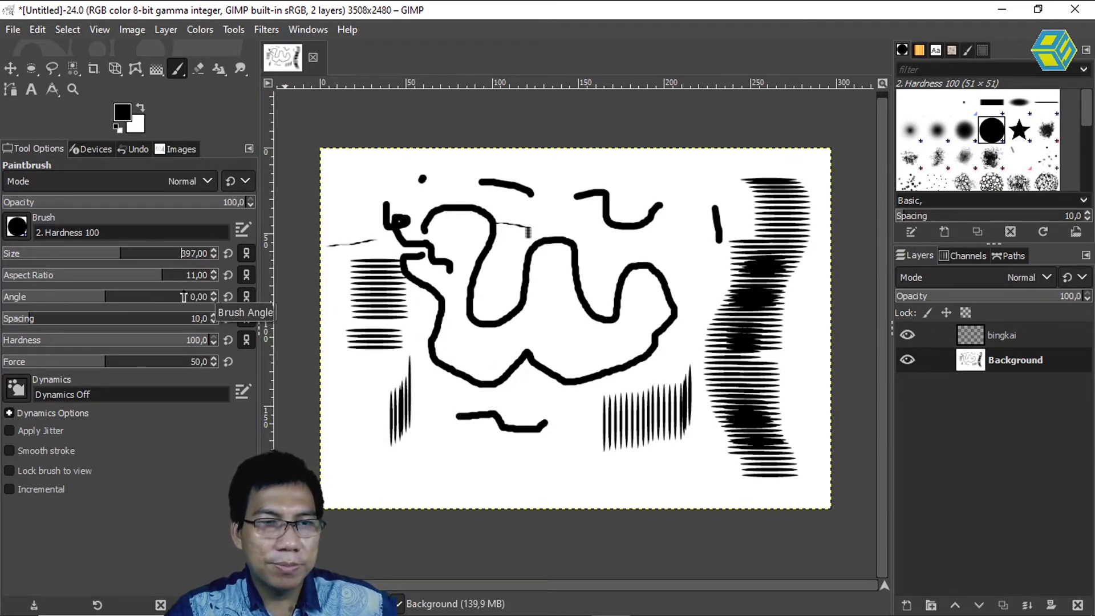
{"action": "left_click_drag", "start_coordinate": [101, 300], "coordinate": [60, 298]}
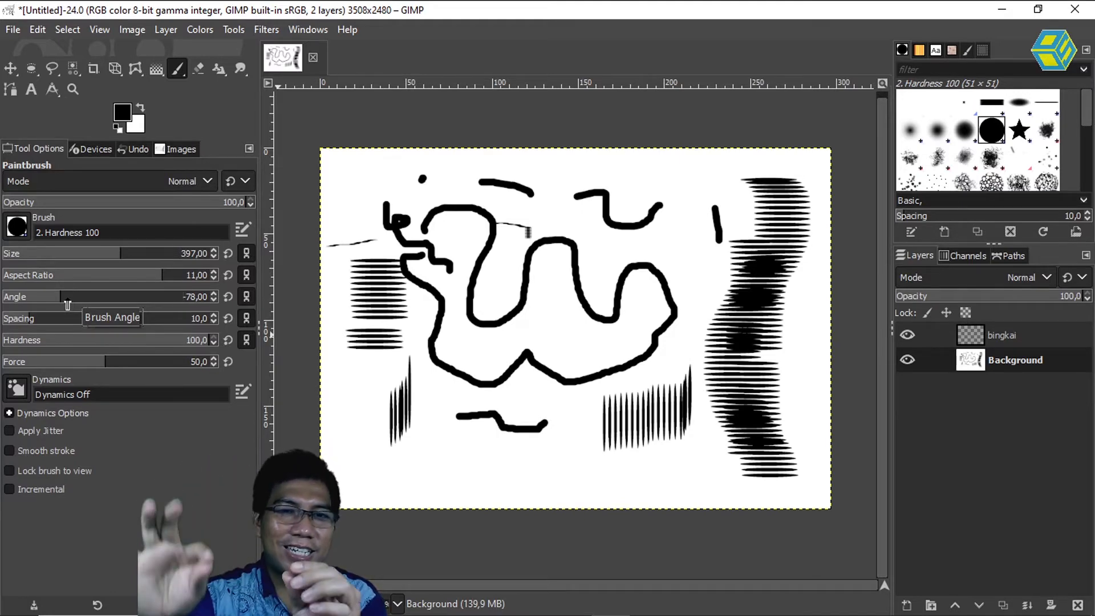
{"action": "left_click", "coordinate": [208, 296]}
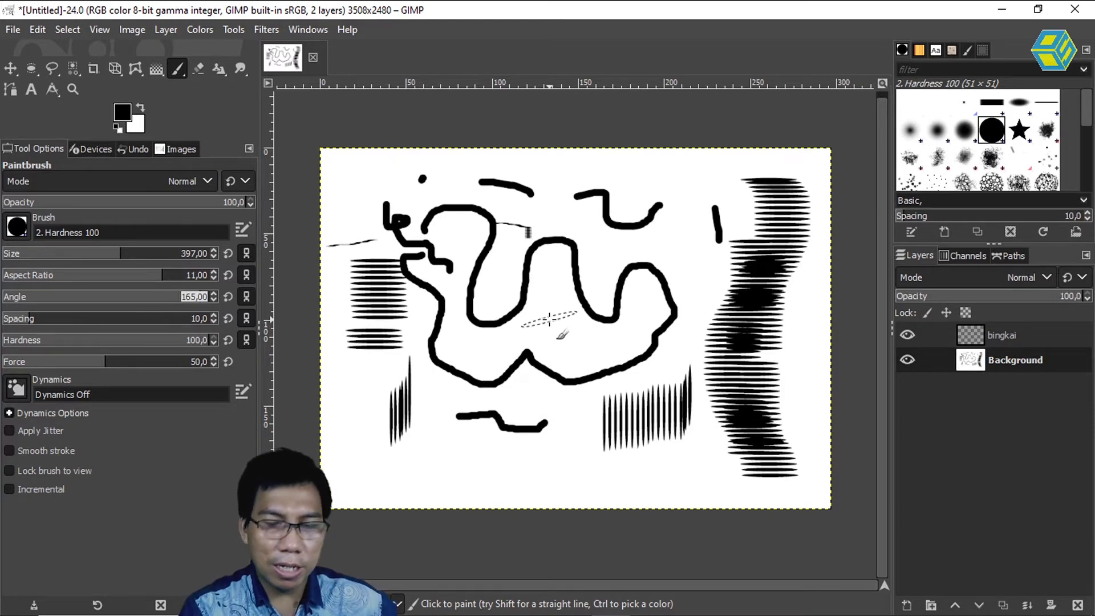
Lower the brush angle gradually to 114.90.
{"action": "key", "text": "Down"}
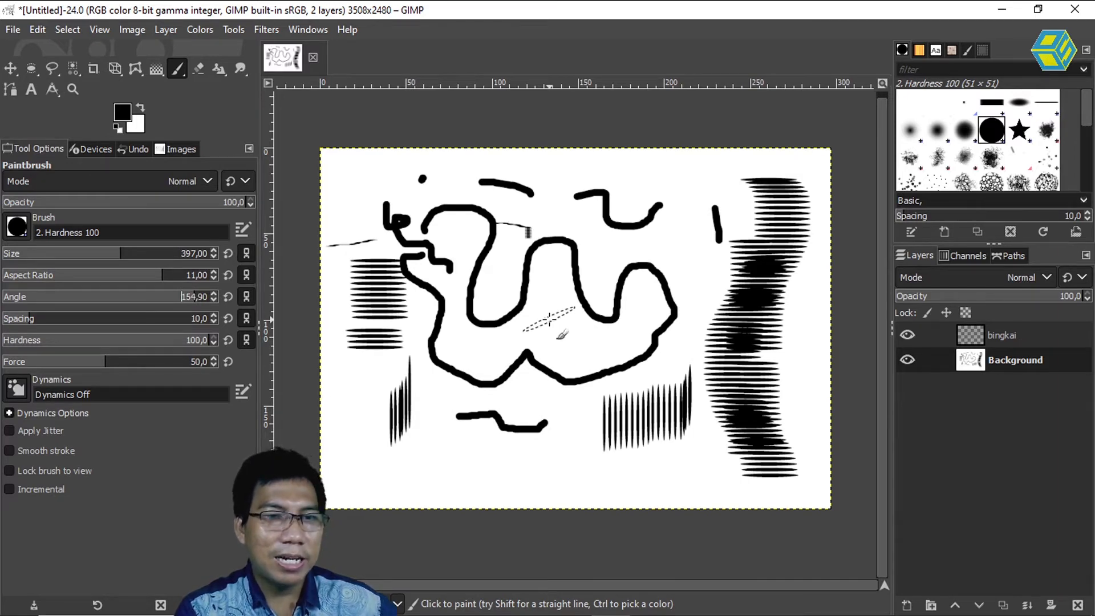
{"action": "key", "text": "Down"}
{"action": "key", "text": "Down"}
{"action": "key", "text": "Down"}
{"action": "key", "text": "Down"}
{"action": "key", "text": "Down"}
{"action": "key", "text": "Down"}
{"action": "key", "text": "Down"}
{"action": "key", "text": "Down"}
{"action": "key", "text": "Down"}
{"action": "key", "text": "Down"}
{"action": "key", "text": "Down"}
{"action": "key", "text": "Down"}
{"action": "key", "text": "Down"}
{"action": "key", "text": "Down"}
{"action": "key", "text": "Down"}
{"action": "key", "text": "Down"}
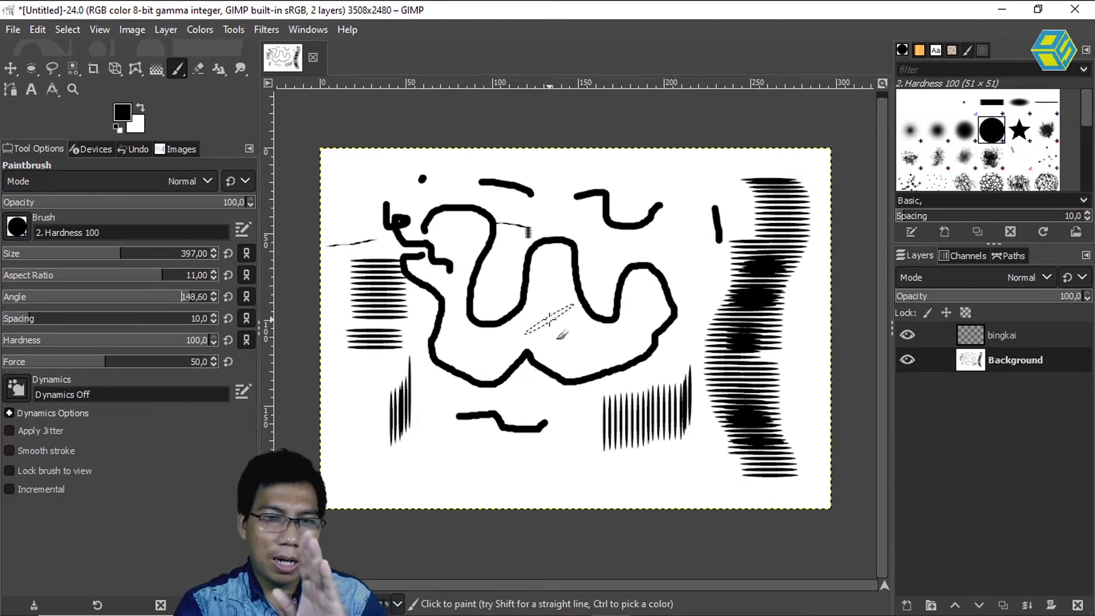
{"action": "key", "text": "Down"}
{"action": "key", "text": "Down"}
{"action": "key", "text": "Down"}
{"action": "key", "text": "Down"}
{"action": "key", "text": "Down"}
{"action": "key", "text": "Down"}
{"action": "key", "text": "Down"}
{"action": "key", "text": "Down"}
{"action": "key", "text": "Down"}
{"action": "key", "text": "Down"}
{"action": "key", "text": "Down"}
{"action": "key", "text": "Down"}
{"action": "key", "text": "Down"}
{"action": "key", "text": "Down"}
{"action": "key", "text": "Down"}
{"action": "key", "text": "Down"}
{"action": "key", "text": "Down"}
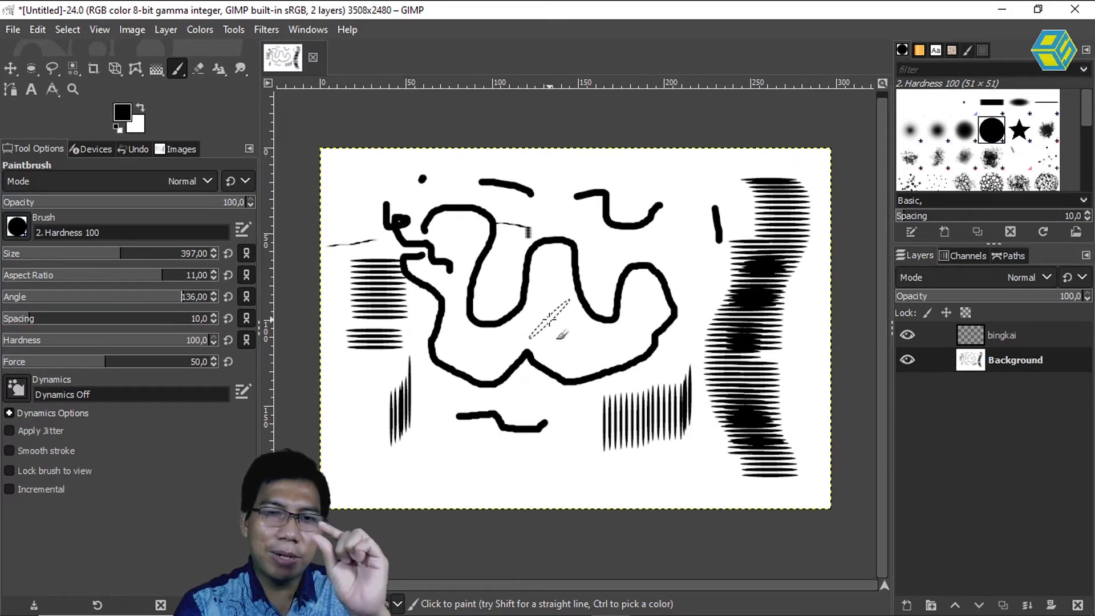
{"action": "key", "text": "Down"}
{"action": "key", "text": "Down"}
{"action": "key", "text": "Down"}
{"action": "key", "text": "Down"}
{"action": "key", "text": "Down"}
{"action": "key", "text": "Down"}
{"action": "key", "text": "Down"}
{"action": "key", "text": "Down"}
{"action": "key", "text": "Down"}
{"action": "key", "text": "Down"}
{"action": "key", "text": "Down"}
{"action": "key", "text": "Down"}
{"action": "key", "text": "Down"}
{"action": "key", "text": "Down"}
{"action": "key", "text": "Down"}
{"action": "key", "text": "Down"}
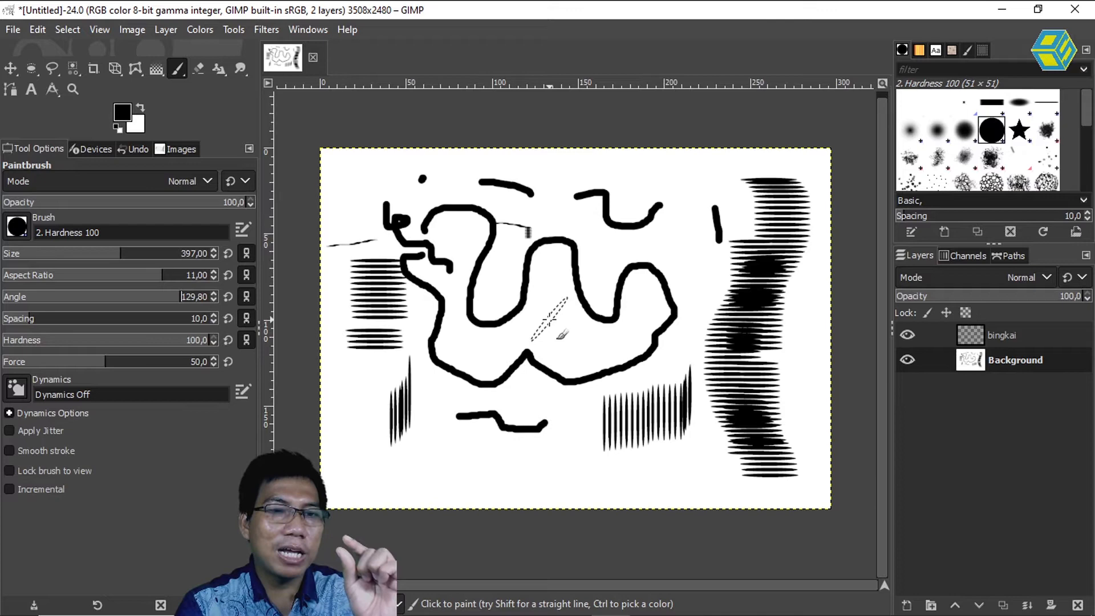
{"action": "key", "text": "Down"}
{"action": "key", "text": "Down"}
{"action": "key", "text": "Down"}
{"action": "key", "text": "Down"}
{"action": "key", "text": "Down"}
{"action": "key", "text": "Down"}
{"action": "key", "text": "Down"}
{"action": "key", "text": "Down"}
{"action": "key", "text": "Down"}
{"action": "key", "text": "Down"}
{"action": "key", "text": "Down"}
{"action": "key", "text": "Down"}
{"action": "key", "text": "Down"}
{"action": "key", "text": "Down"}
{"action": "key", "text": "Down"}
{"action": "key", "text": "Down"}
{"action": "key", "text": "Down"}
{"action": "key", "text": "Down"}
{"action": "key", "text": "Down"}
{"action": "key", "text": "Down"}
{"action": "key", "text": "Down"}
{"action": "key", "text": "Down"}
{"action": "key", "text": "Down"}
{"action": "key", "text": "Down"}
{"action": "key", "text": "Down"}
{"action": "key", "text": "Down"}
{"action": "key", "text": "Down"}
{"action": "key", "text": "Down"}
{"action": "key", "text": "Down"}
{"action": "key", "text": "Down"}
{"action": "key", "text": "Down"}
{"action": "key", "text": "Down"}
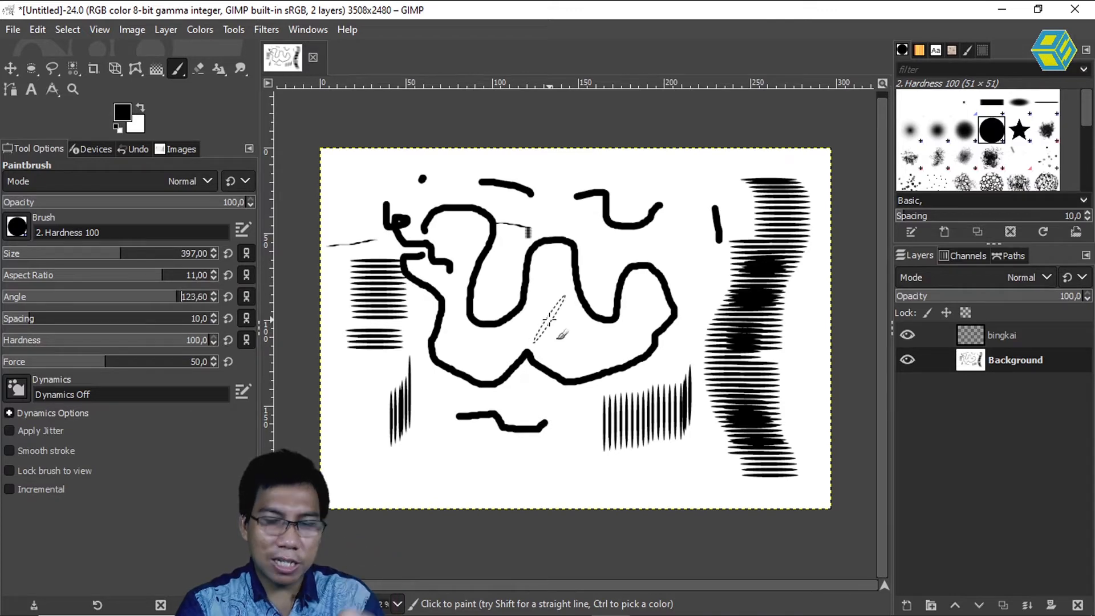
{"action": "key", "text": "Down"}
{"action": "key", "text": "Down"}
{"action": "key", "text": "Down"}
{"action": "key", "text": "Down"}
{"action": "key", "text": "Down"}
{"action": "key", "text": "Down"}
{"action": "key", "text": "Down"}
{"action": "key", "text": "Down"}
{"action": "key", "text": "Down"}
{"action": "key", "text": "Down"}
{"action": "key", "text": "Down"}
{"action": "key", "text": "Down"}
{"action": "key", "text": "Down"}
{"action": "key", "text": "Down"}
{"action": "key", "text": "Down"}
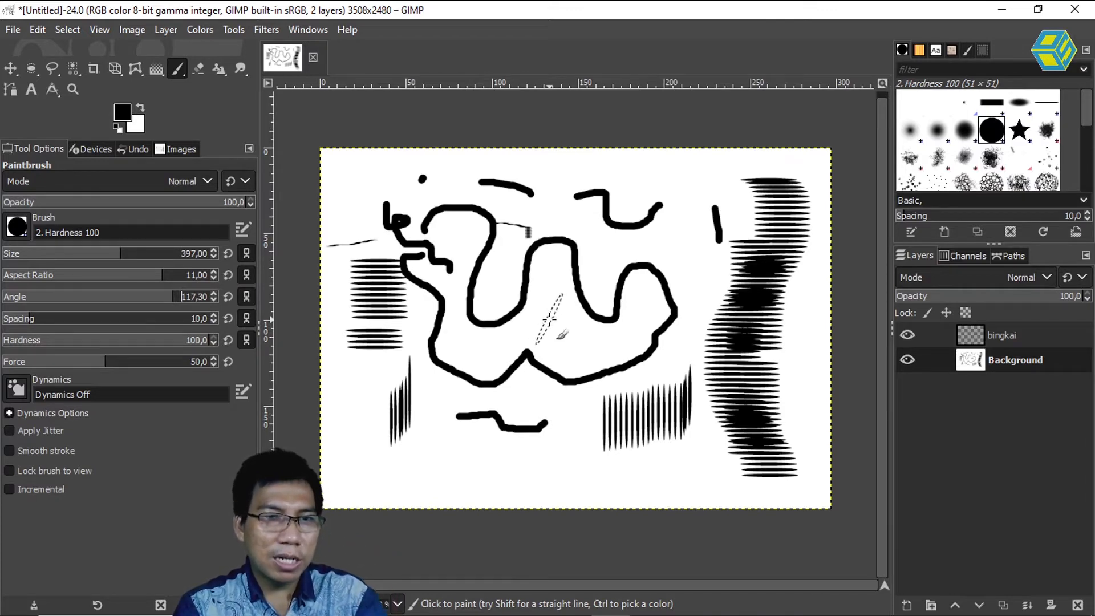
{"action": "key", "text": "Down"}
{"action": "key", "text": "Down"}
{"action": "key", "text": "Down"}
{"action": "key", "text": "Down"}
{"action": "key", "text": "Down"}
{"action": "key", "text": "Down"}
{"action": "key", "text": "Down"}
{"action": "key", "text": "Down"}
{"action": "key", "text": "Down"}
{"action": "key", "text": "Down"}
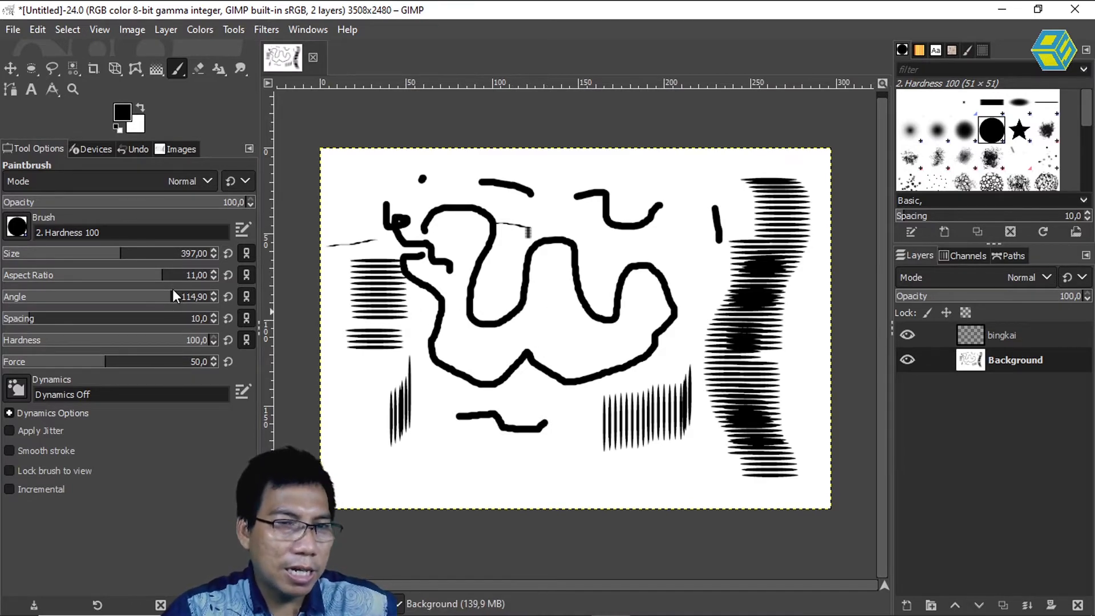
Vary the brush angle through -138.00, -158.00 and -45.00, ending at 3.00.
{"action": "left_click_drag", "start_coordinate": [171, 297], "coordinate": [31, 297]}
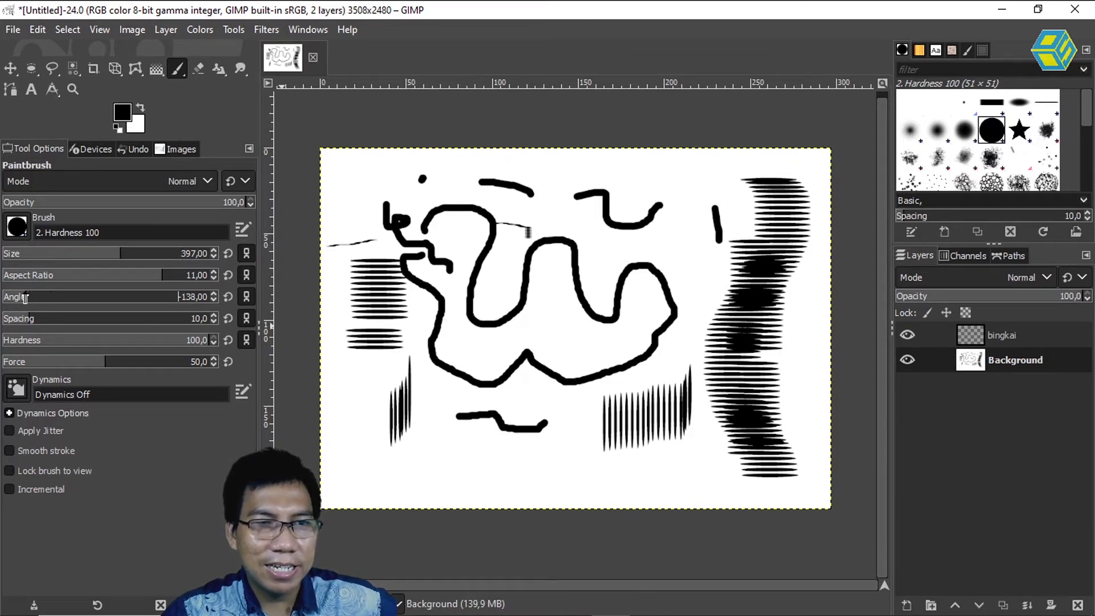
{"action": "left_click_drag", "start_coordinate": [27, 297], "coordinate": [14, 297]}
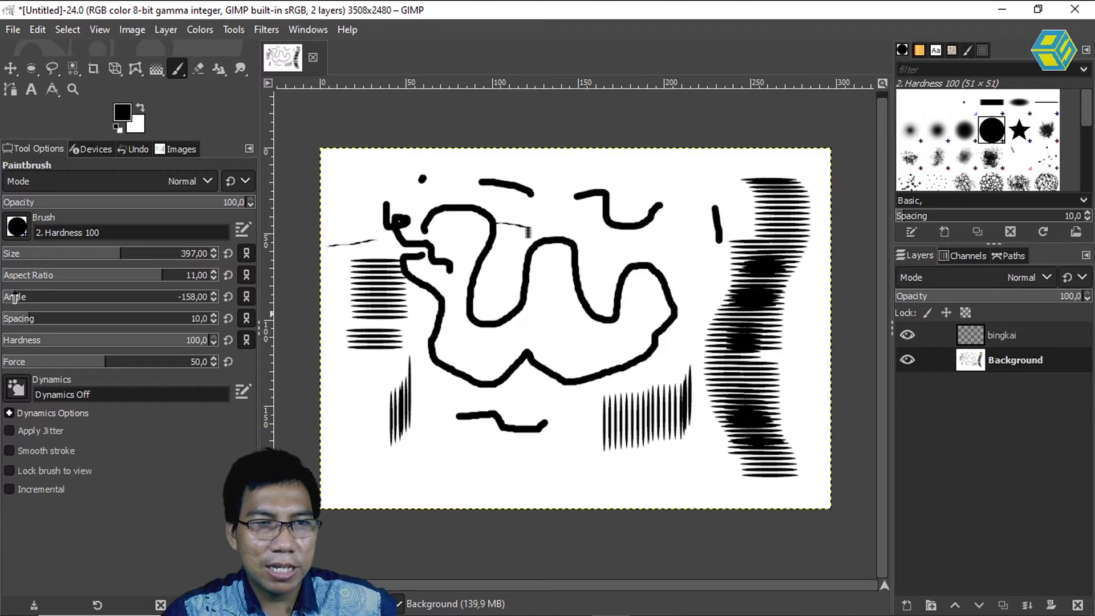
{"action": "left_click_drag", "start_coordinate": [17, 297], "coordinate": [79, 297]}
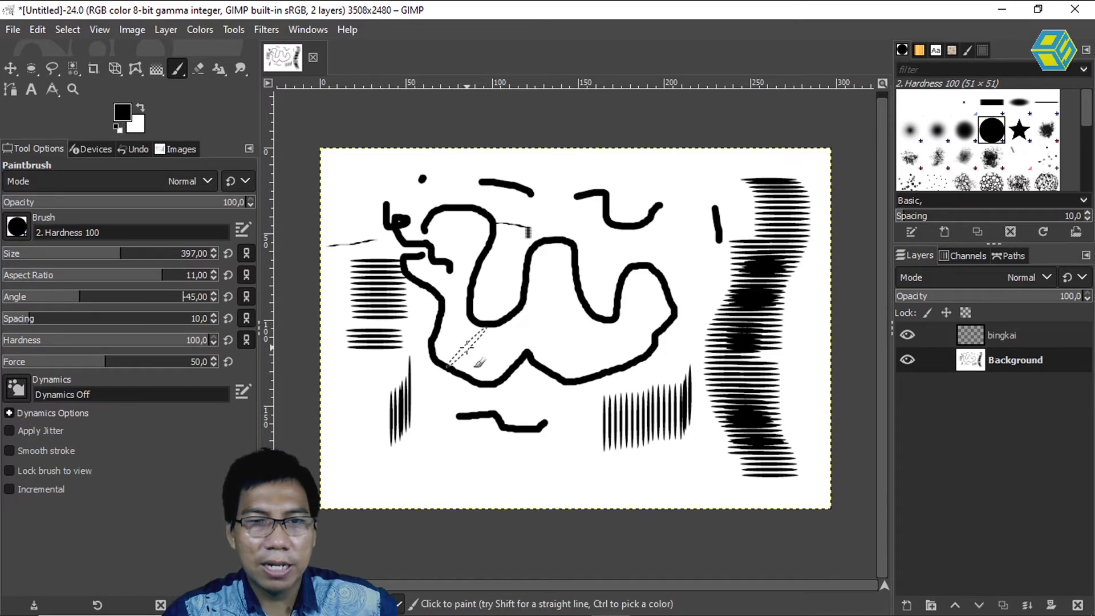
{"action": "left_click_drag", "start_coordinate": [79, 297], "coordinate": [106, 297]}
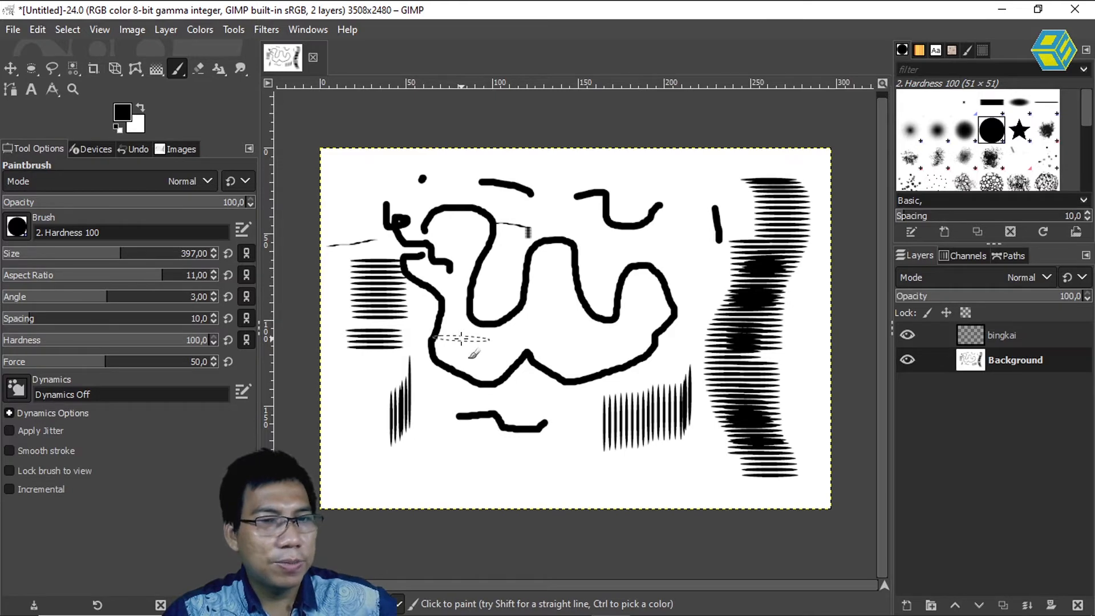
Reset the brush angle, aspect ratio and size to their defaults and paint a dot beside the stroke below the large outline.
{"action": "left_click", "coordinate": [228, 296]}
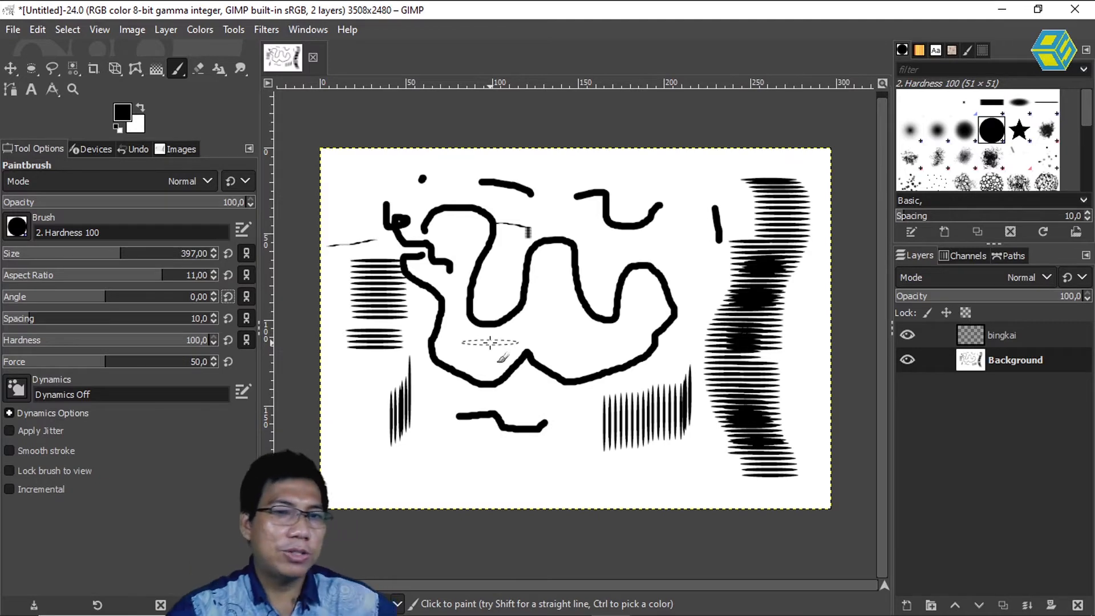
{"action": "left_click", "coordinate": [228, 275]}
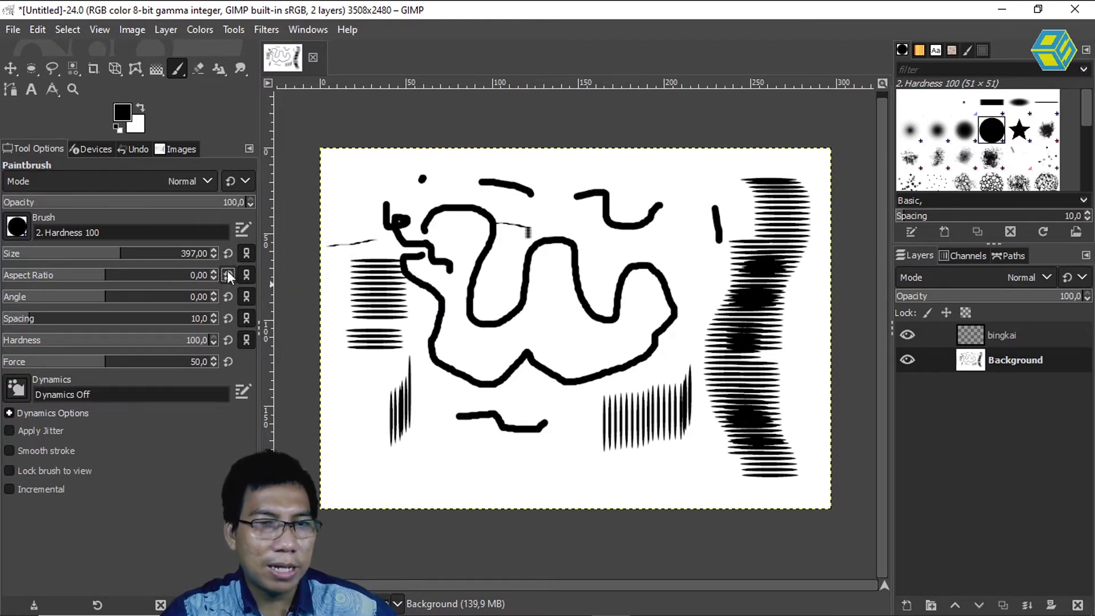
{"action": "left_click", "coordinate": [228, 253]}
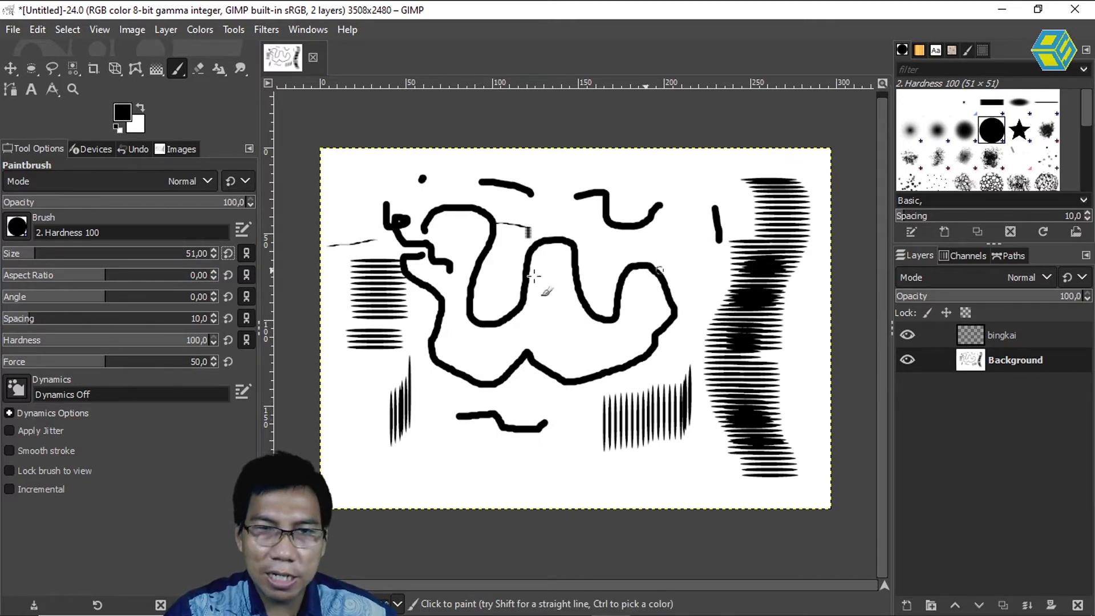
{"action": "left_click", "coordinate": [435, 416]}
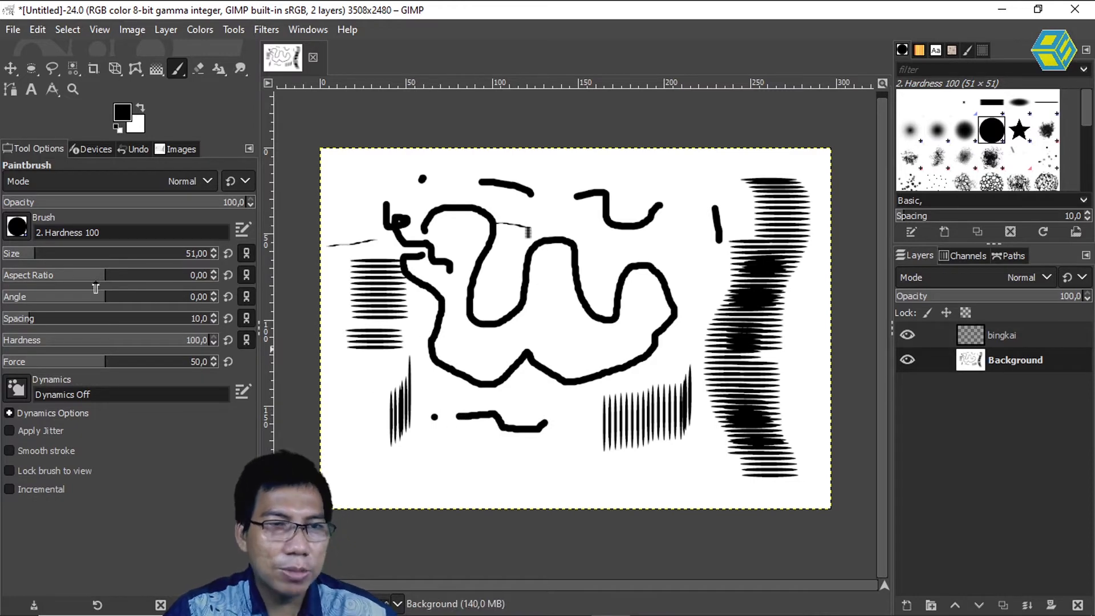
With aspect ratio 13.00, paint a short downward stroke below the dot and, at size 321.00, a wider one inside the large outline.
{"action": "left_click_drag", "start_coordinate": [101, 275], "coordinate": [175, 275]}
{"action": "left_click_drag", "start_coordinate": [446, 425], "coordinate": [455, 460]}
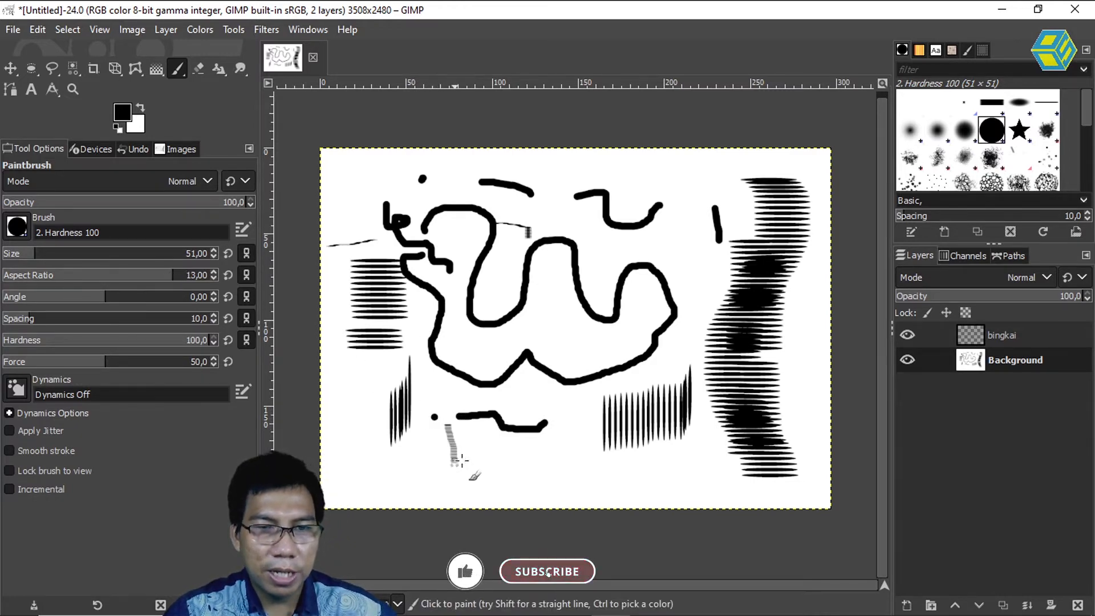
{"action": "left_click_drag", "start_coordinate": [35, 253], "coordinate": [105, 254]}
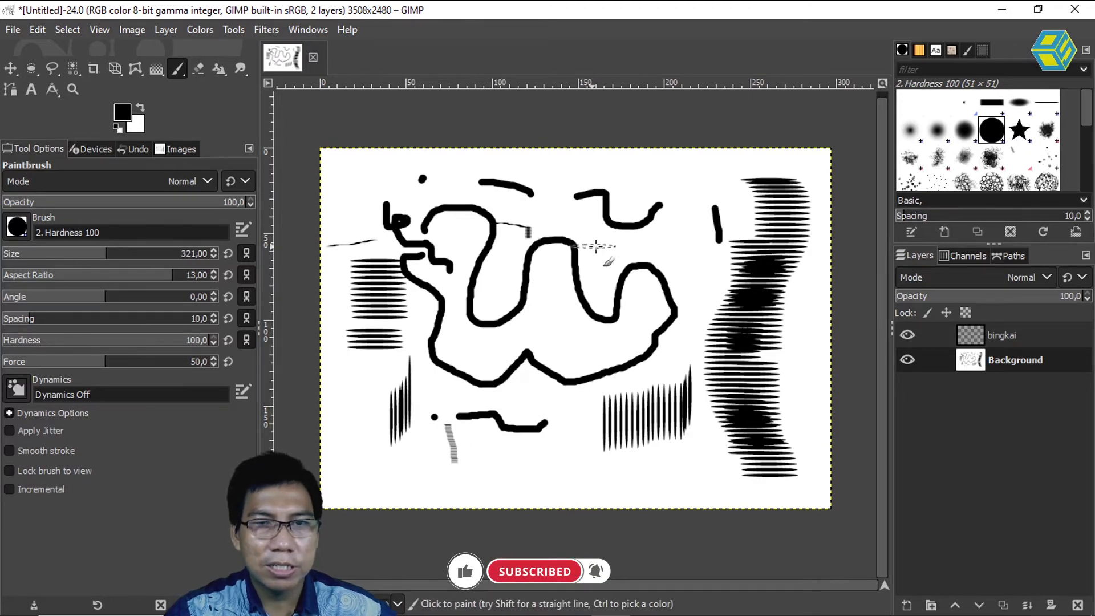
{"action": "left_click_drag", "start_coordinate": [542, 280], "coordinate": [546, 329]}
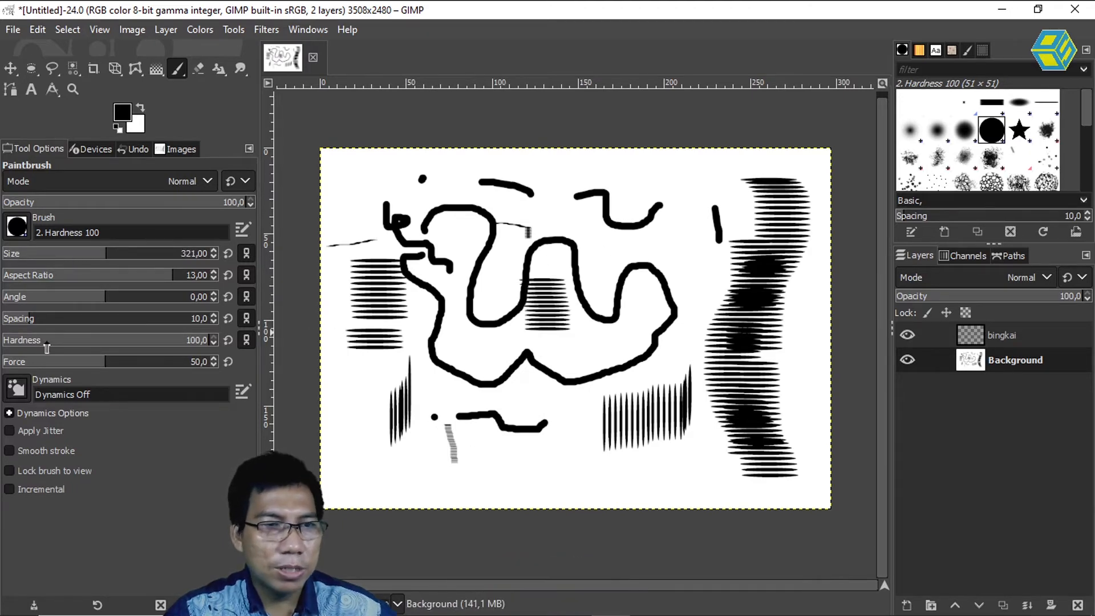
Set the brush spacing to 41.0 and paint two straight downward strokes, below the outline's lower edge and beside the tall banded stroke.
{"action": "left_click_drag", "start_coordinate": [35, 319], "coordinate": [77, 319]}
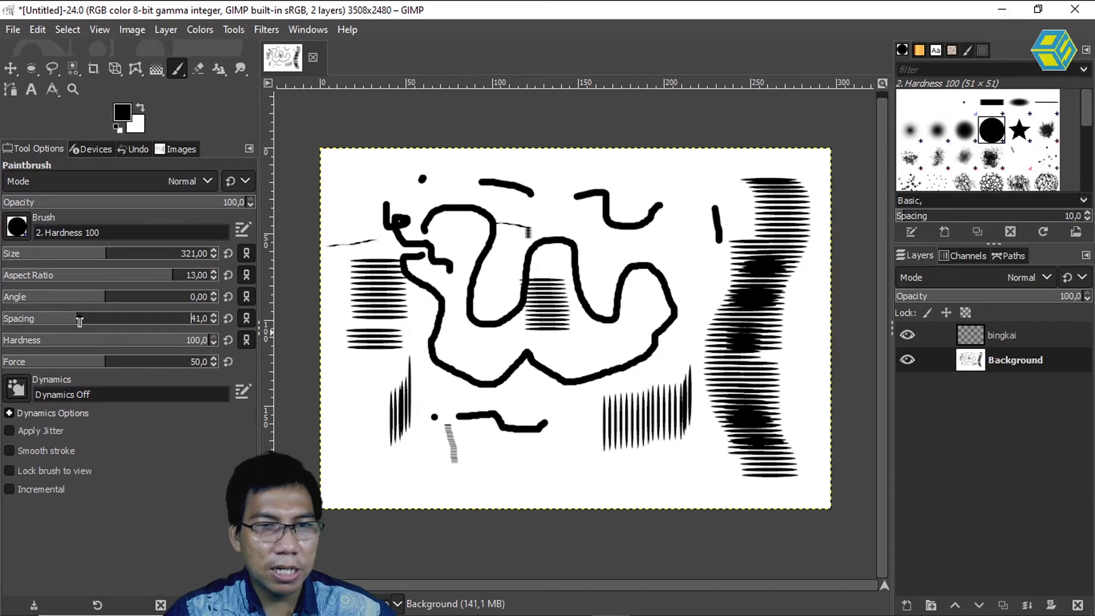
{"action": "left_click_drag", "start_coordinate": [578, 342], "coordinate": [579, 463]}
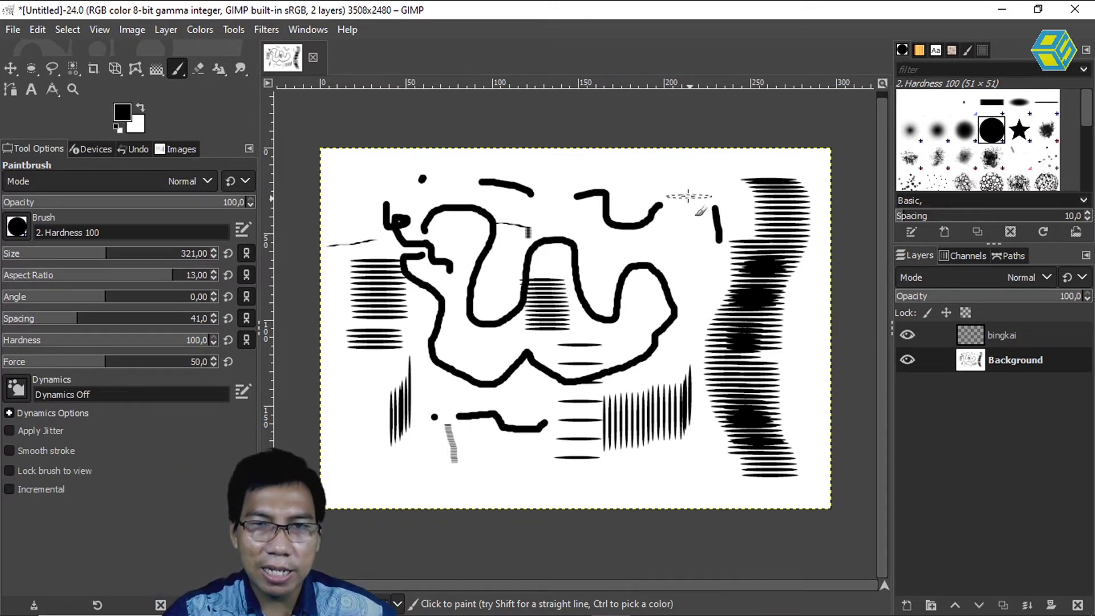
{"action": "left_click_drag", "start_coordinate": [688, 195], "coordinate": [689, 276]}
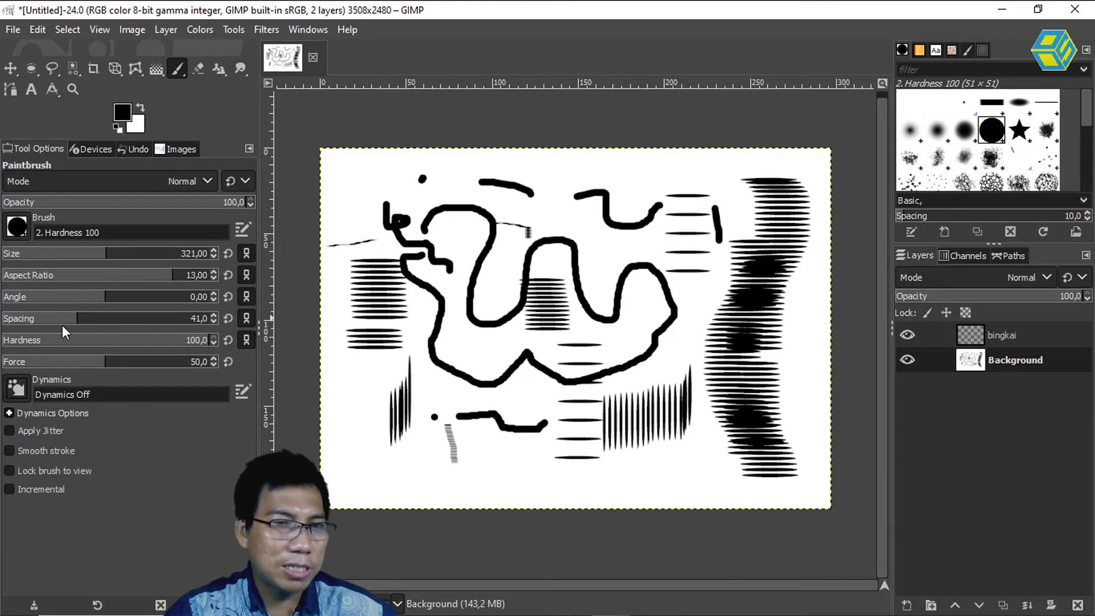
Paint downward strokes with brush spacing 81.0 and 166.0, and a long stroke along the lower canvas with spacing 3.0.
{"action": "left_click_drag", "start_coordinate": [79, 319], "coordinate": [121, 319]}
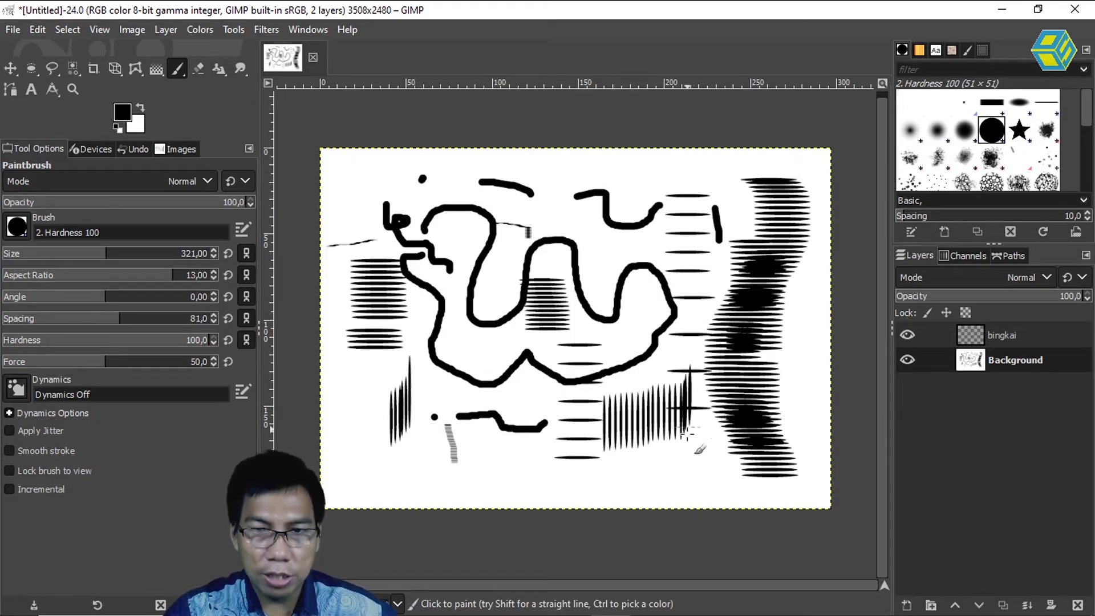
{"action": "left_click_drag", "start_coordinate": [120, 318], "coordinate": [175, 318]}
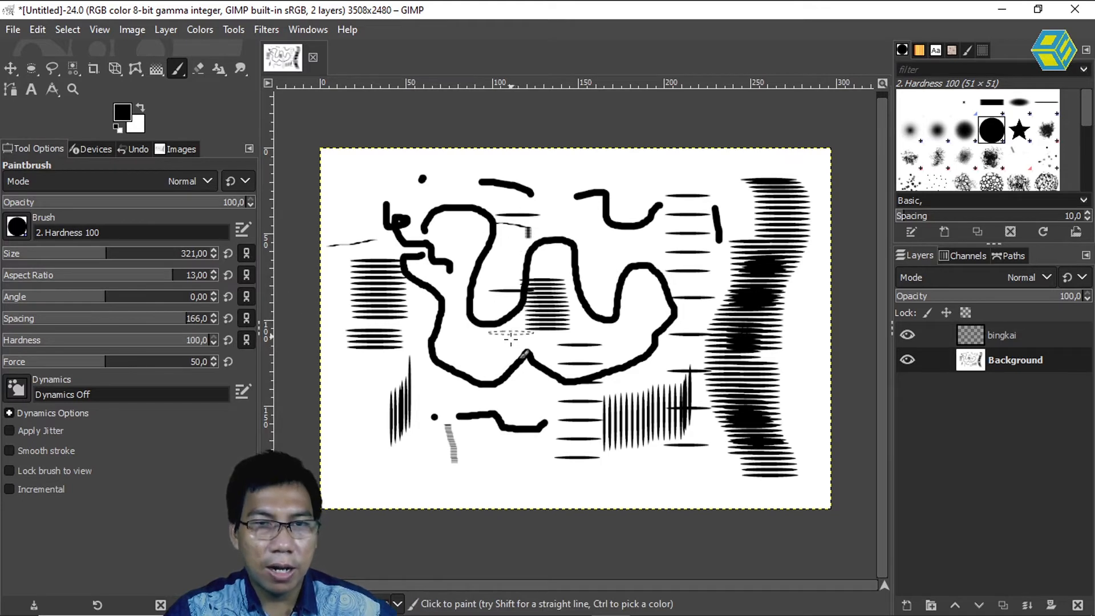
{"action": "left_click_drag", "start_coordinate": [154, 321], "coordinate": [14, 322]}
{"action": "mouse_move", "coordinate": [402, 308]}
{"action": "left_mouse_down"}
{"action": "mouse_move", "coordinate": [442, 436]}
{"action": "mouse_move", "coordinate": [486, 447]}
{"action": "mouse_move", "coordinate": [504, 472]}
{"action": "mouse_move", "coordinate": [729, 473]}
{"action": "left_mouse_up"}
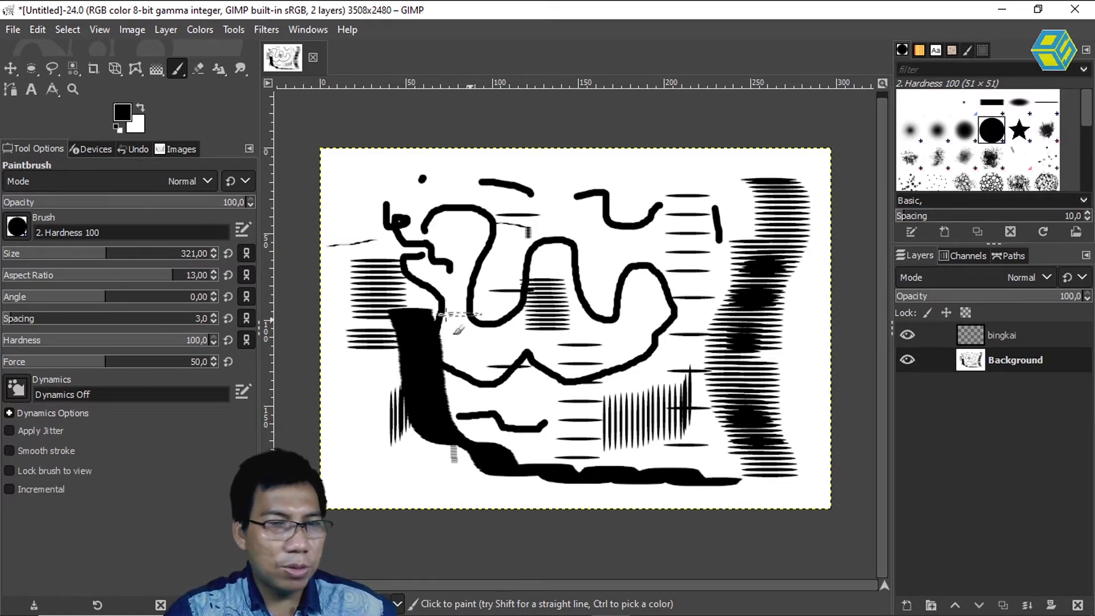
Reset the brush spacing and aspect ratio to their defaults and undo all painted strokes until the canvas is blank.
{"action": "left_click", "coordinate": [228, 319]}
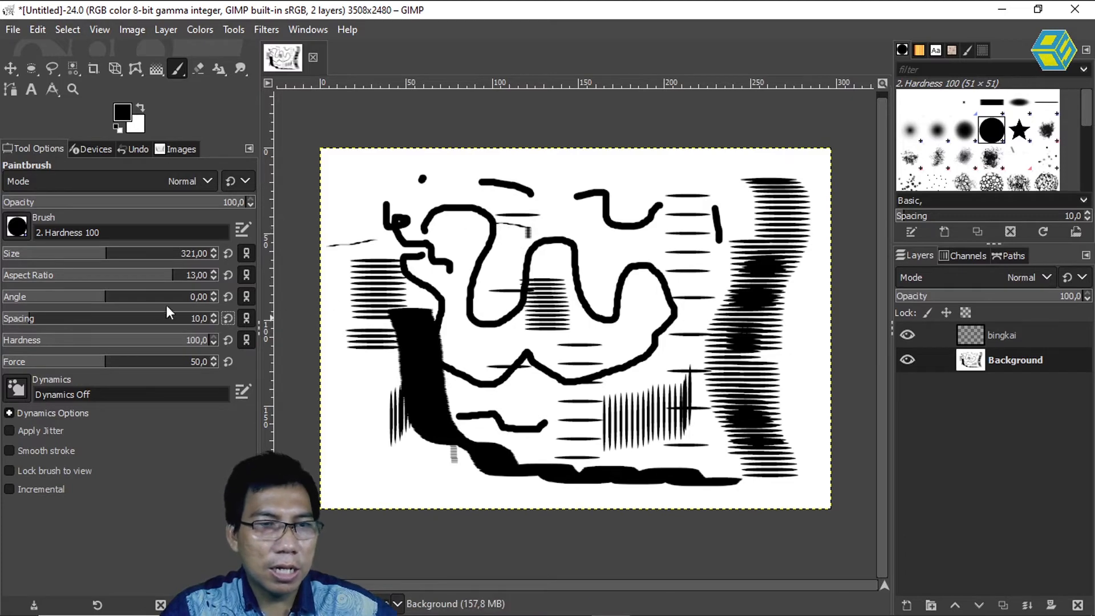
{"action": "left_click", "coordinate": [228, 273]}
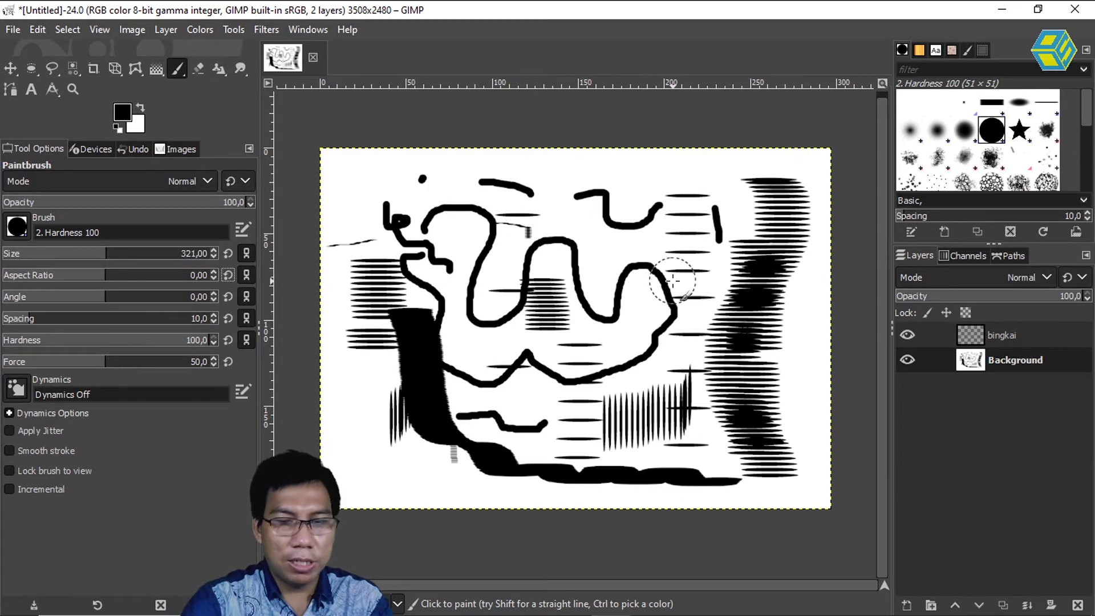
{"action": "key", "text": "ctrl+z"}
{"action": "key", "text": "ctrl+z"}
{"action": "key", "text": "ctrl+z"}
{"action": "key", "text": "ctrl+z"}
{"action": "key", "text": "ctrl+z"}
{"action": "key", "text": "ctrl+z"}
{"action": "key", "text": "ctrl+z"}
{"action": "key", "text": "ctrl+z"}
{"action": "key", "text": "ctrl+z"}
{"action": "key", "text": "ctrl+z"}
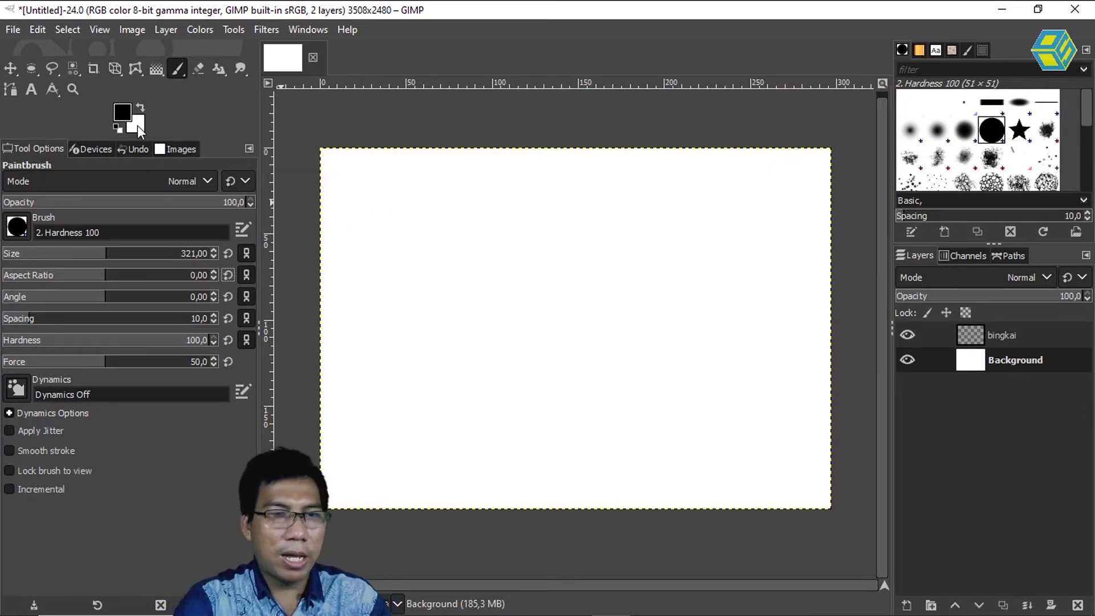
Fill the Background layer with the black foreground colour and refill it with the white background colour.
{"action": "key", "text": "ctrl+comma"}
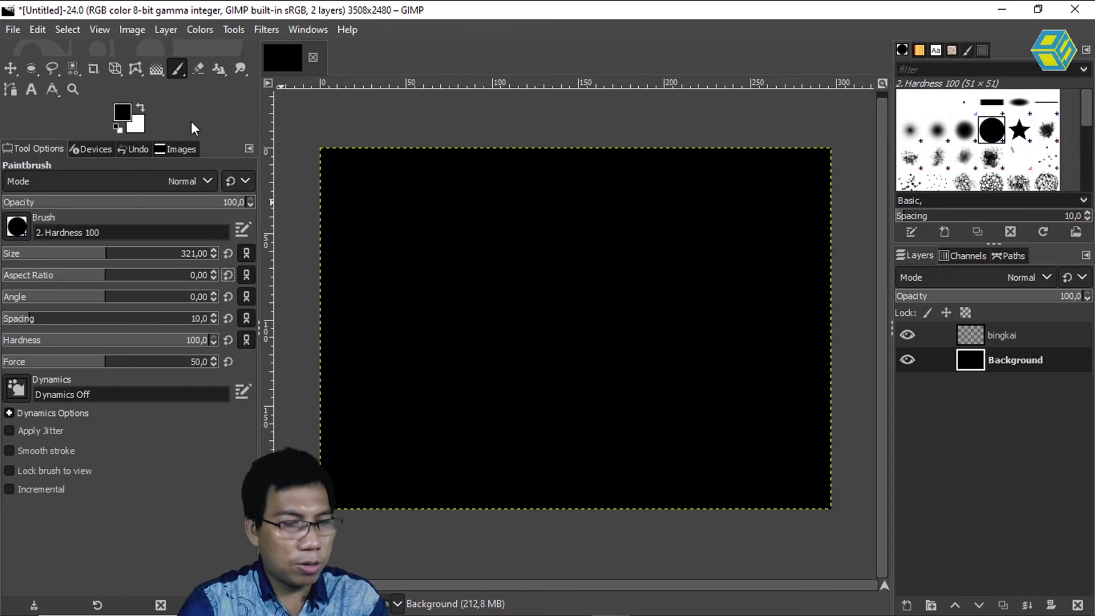
{"action": "key", "text": "ctrl+period"}
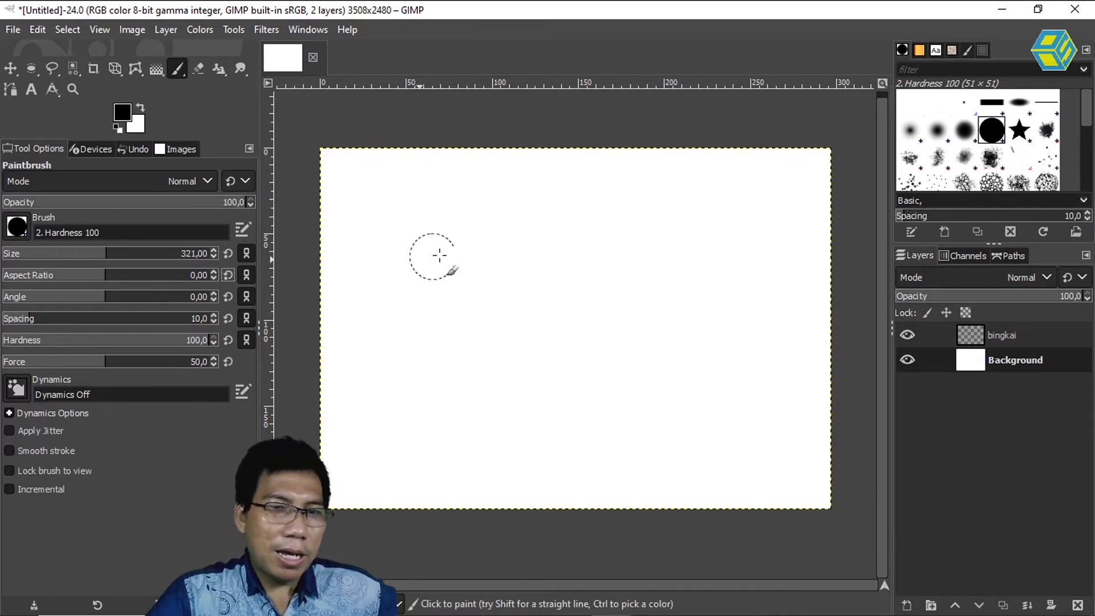
Paint a thick winding stroke at hardness 100.0 and a soft-edged loop around it at hardness 19.0.
{"action": "mouse_move", "coordinate": [425, 245]}
{"action": "left_mouse_down"}
{"action": "mouse_move", "coordinate": [467, 266]}
{"action": "mouse_move", "coordinate": [441, 337]}
{"action": "mouse_move", "coordinate": [495, 321]}
{"action": "mouse_move", "coordinate": [558, 332]}
{"action": "mouse_move", "coordinate": [600, 362]}
{"action": "left_mouse_up"}
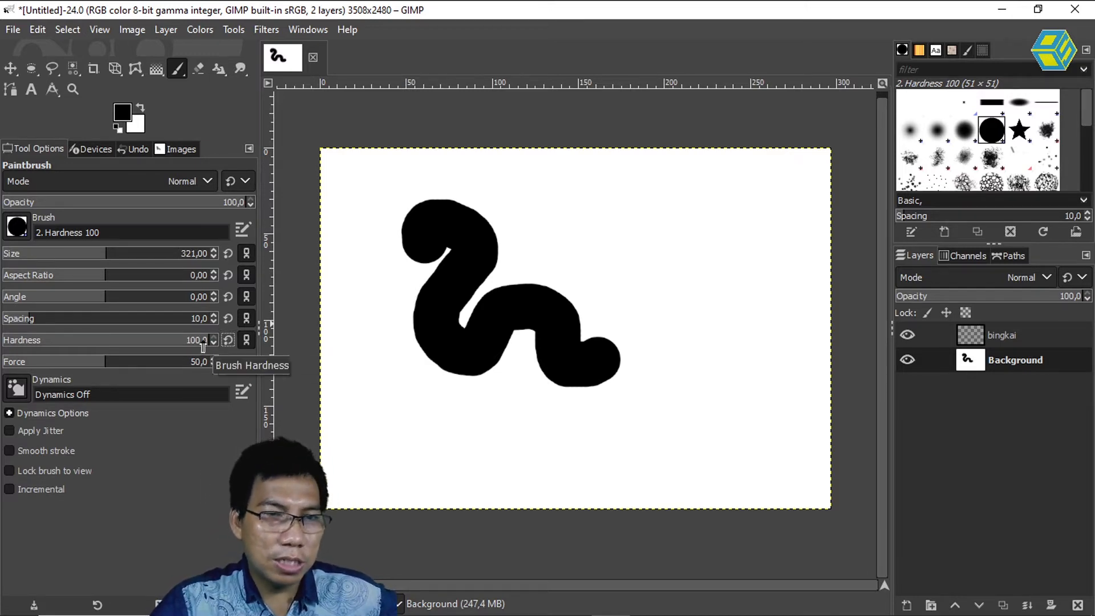
{"action": "left_click_drag", "start_coordinate": [207, 341], "coordinate": [42, 341]}
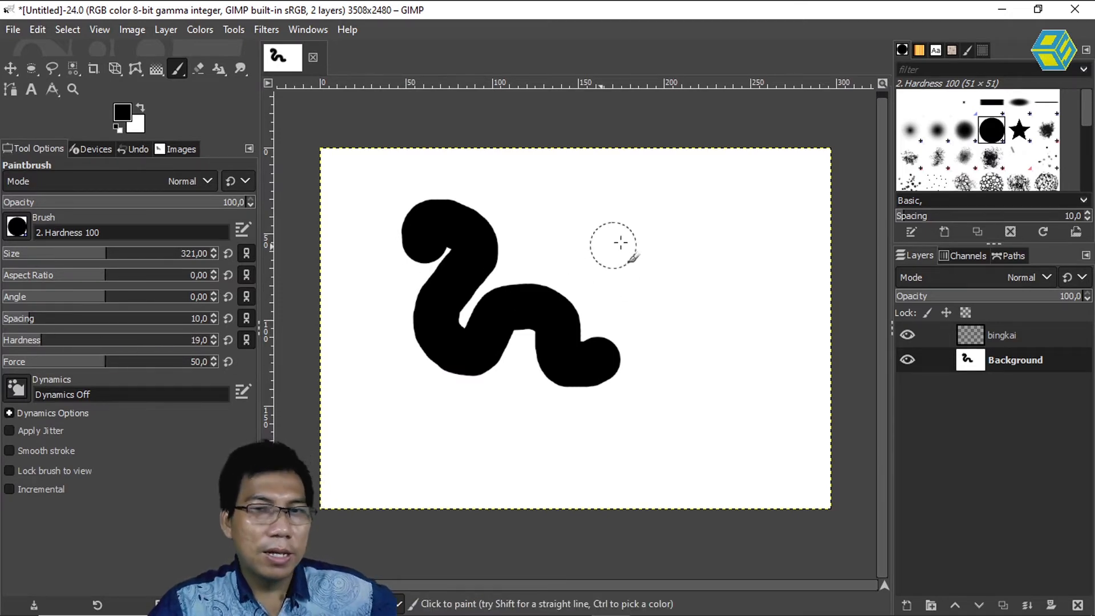
{"action": "mouse_move", "coordinate": [579, 214]}
{"action": "left_mouse_down"}
{"action": "mouse_move", "coordinate": [666, 269]}
{"action": "mouse_move", "coordinate": [705, 337]}
{"action": "mouse_move", "coordinate": [767, 349]}
{"action": "mouse_move", "coordinate": [525, 423]}
{"action": "mouse_move", "coordinate": [395, 438]}
{"action": "mouse_move", "coordinate": [355, 244]}
{"action": "mouse_move", "coordinate": [432, 195]}
{"action": "mouse_move", "coordinate": [528, 228]}
{"action": "mouse_move", "coordinate": [585, 268]}
{"action": "mouse_move", "coordinate": [759, 236]}
{"action": "mouse_move", "coordinate": [760, 245]}
{"action": "left_mouse_up"}
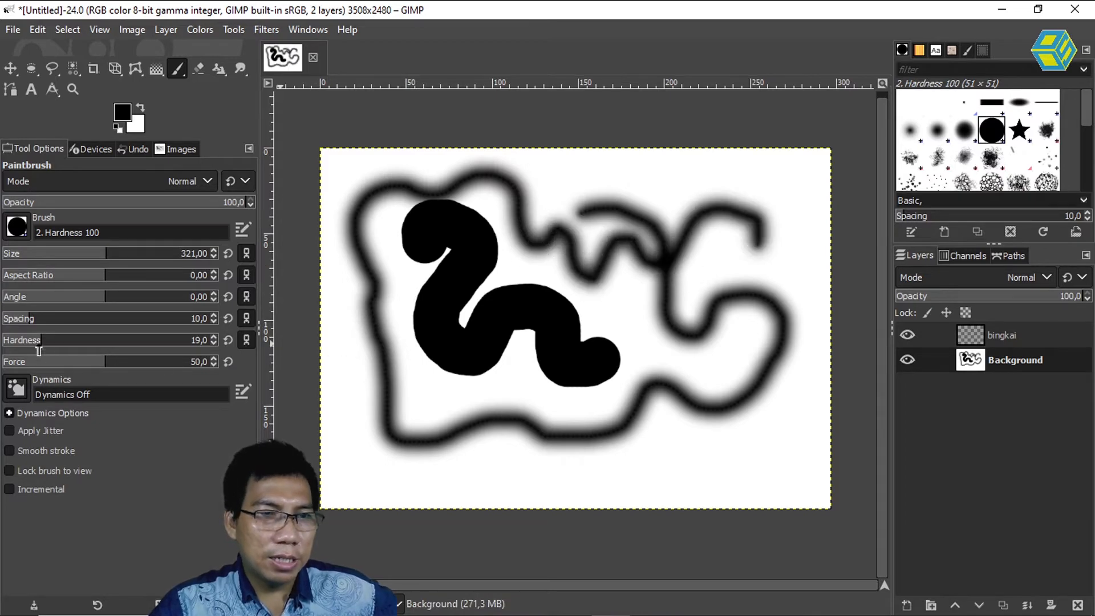
Paint a long soft looping stroke at brush hardness 0.0 and a solid scribble over the middle at hardness 100.0.
{"action": "left_click_drag", "start_coordinate": [40, 340], "coordinate": [1, 340]}
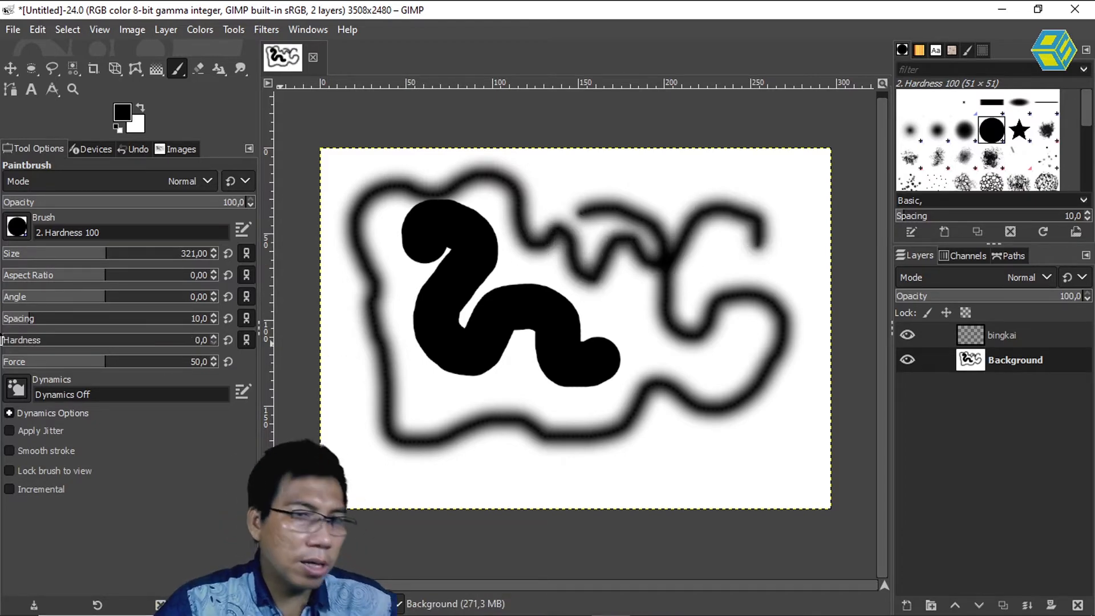
{"action": "mouse_move", "coordinate": [692, 313]}
{"action": "left_mouse_down"}
{"action": "mouse_move", "coordinate": [705, 418]}
{"action": "mouse_move", "coordinate": [624, 444]}
{"action": "mouse_move", "coordinate": [565, 406]}
{"action": "mouse_move", "coordinate": [520, 418]}
{"action": "mouse_move", "coordinate": [462, 471]}
{"action": "mouse_move", "coordinate": [400, 428]}
{"action": "mouse_move", "coordinate": [384, 378]}
{"action": "mouse_move", "coordinate": [357, 404]}
{"action": "mouse_move", "coordinate": [388, 473]}
{"action": "mouse_move", "coordinate": [523, 390]}
{"action": "mouse_move", "coordinate": [568, 458]}
{"action": "mouse_move", "coordinate": [653, 418]}
{"action": "mouse_move", "coordinate": [740, 339]}
{"action": "mouse_move", "coordinate": [747, 441]}
{"action": "mouse_move", "coordinate": [793, 378]}
{"action": "mouse_move", "coordinate": [726, 201]}
{"action": "mouse_move", "coordinate": [627, 200]}
{"action": "mouse_move", "coordinate": [644, 332]}
{"action": "left_mouse_up"}
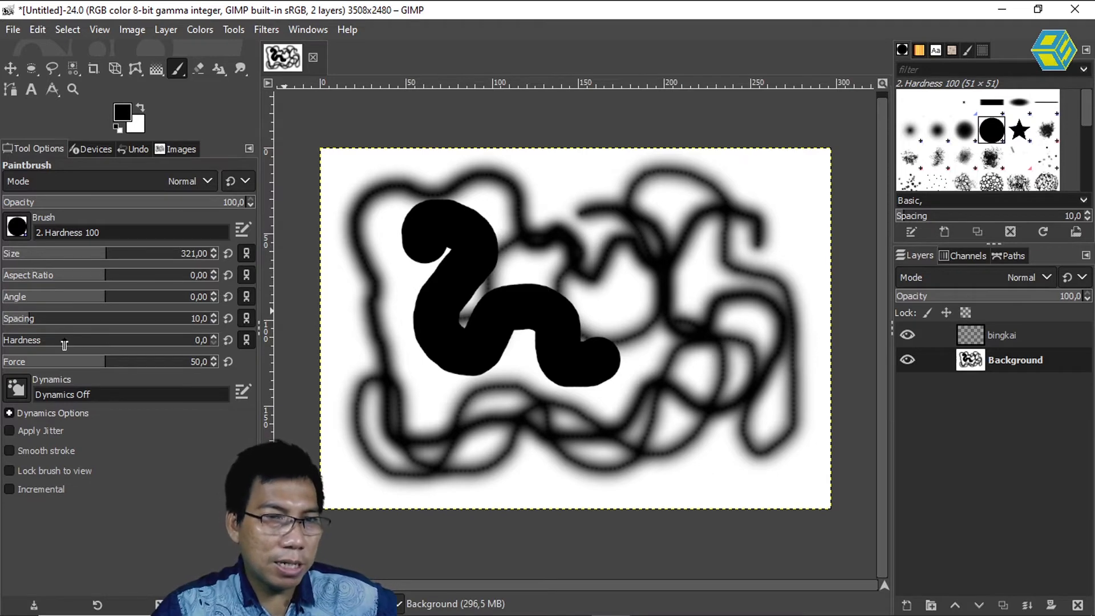
{"action": "left_click_drag", "start_coordinate": [63, 341], "coordinate": [219, 340]}
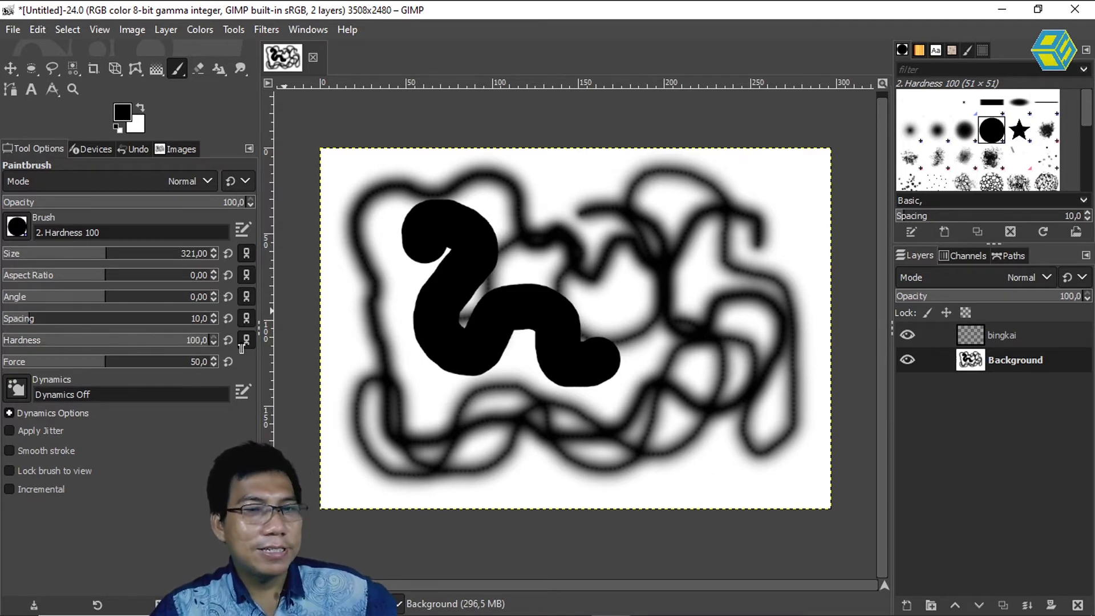
{"action": "mouse_move", "coordinate": [580, 231]}
{"action": "left_mouse_down"}
{"action": "mouse_move", "coordinate": [675, 288]}
{"action": "mouse_move", "coordinate": [700, 382]}
{"action": "mouse_move", "coordinate": [609, 435]}
{"action": "mouse_move", "coordinate": [664, 313]}
{"action": "mouse_move", "coordinate": [574, 327]}
{"action": "mouse_move", "coordinate": [496, 257]}
{"action": "mouse_move", "coordinate": [539, 311]}
{"action": "mouse_move", "coordinate": [529, 306]}
{"action": "mouse_move", "coordinate": [602, 328]}
{"action": "mouse_move", "coordinate": [639, 312]}
{"action": "mouse_move", "coordinate": [680, 266]}
{"action": "mouse_move", "coordinate": [628, 257]}
{"action": "mouse_move", "coordinate": [548, 309]}
{"action": "mouse_move", "coordinate": [572, 312]}
{"action": "mouse_move", "coordinate": [604, 286]}
{"action": "left_mouse_up"}
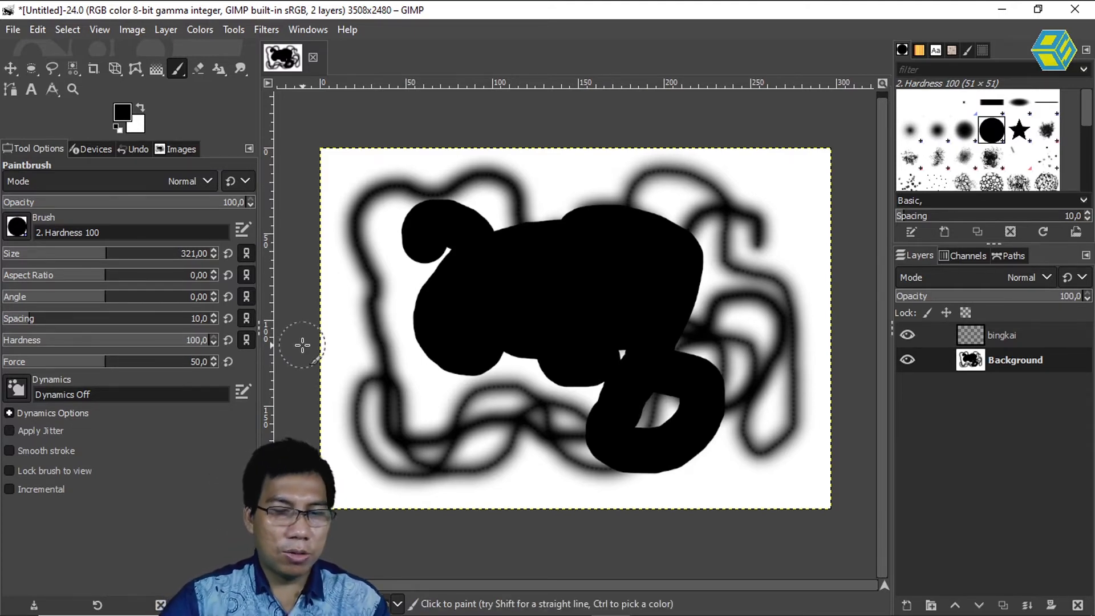
Refill the Background layer with white and paint a thick wavy black stroke across the upper canvas.
{"action": "key", "text": "ctrl+period"}
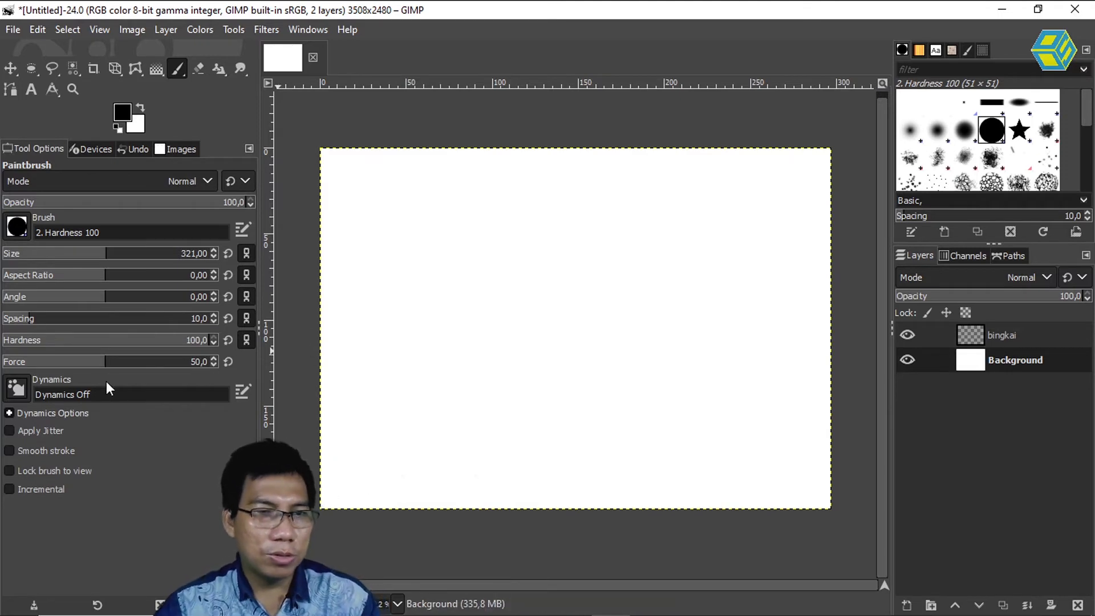
{"action": "mouse_move", "coordinate": [400, 224]}
{"action": "left_mouse_down"}
{"action": "mouse_move", "coordinate": [424, 217]}
{"action": "mouse_move", "coordinate": [606, 281]}
{"action": "left_mouse_up"}
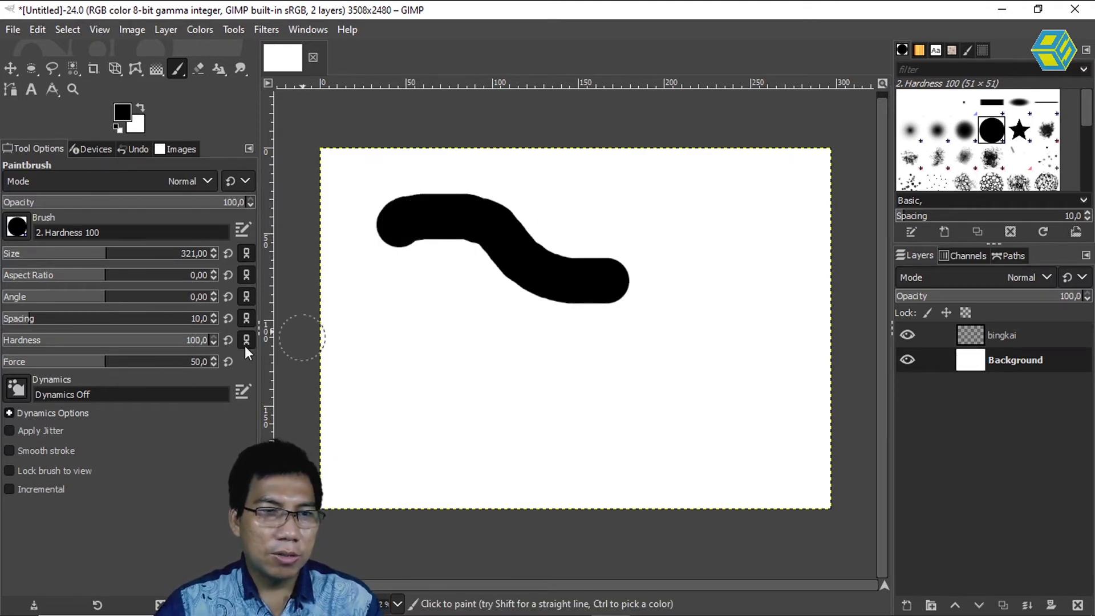
Paint a wavy stroke with brush force 9.0 and another below it with force 2.0, and reset the force to its default.
{"action": "left_click_drag", "start_coordinate": [106, 361], "coordinate": [21, 361]}
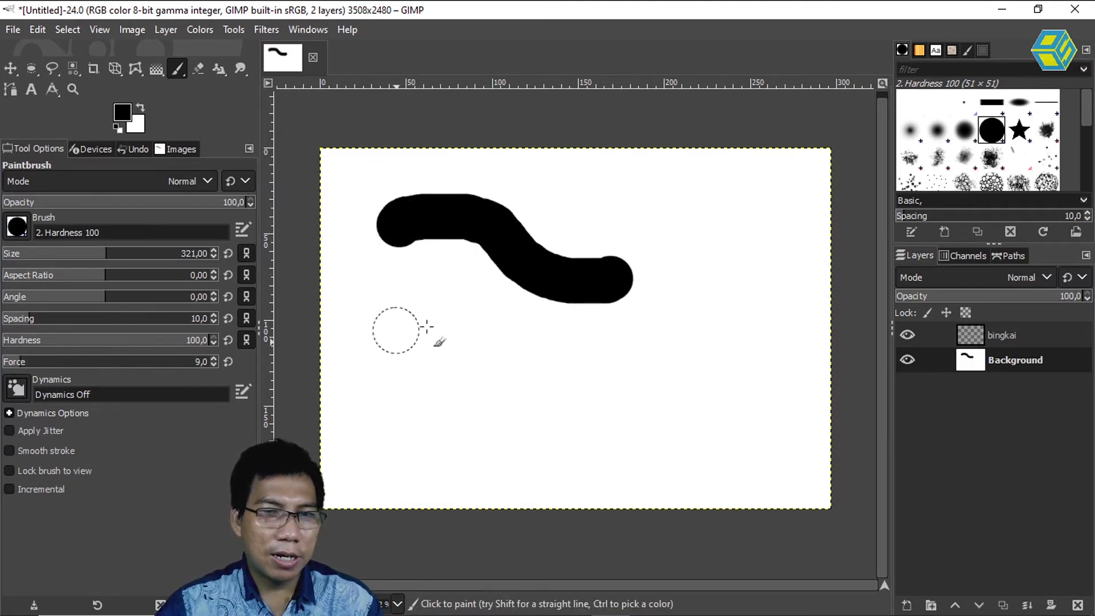
{"action": "mouse_move", "coordinate": [378, 310]}
{"action": "left_mouse_down"}
{"action": "mouse_move", "coordinate": [480, 298]}
{"action": "mouse_move", "coordinate": [536, 373]}
{"action": "mouse_move", "coordinate": [631, 349]}
{"action": "left_mouse_up"}
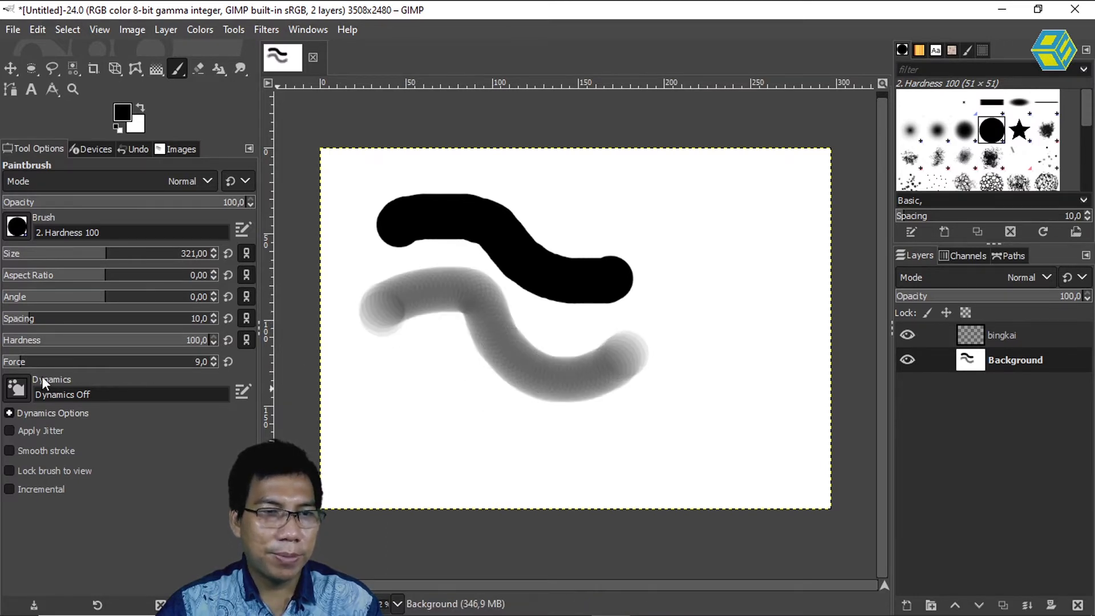
{"action": "mouse_move", "coordinate": [375, 421]}
{"action": "left_mouse_down"}
{"action": "mouse_move", "coordinate": [470, 416]}
{"action": "mouse_move", "coordinate": [519, 475]}
{"action": "mouse_move", "coordinate": [660, 451]}
{"action": "mouse_move", "coordinate": [741, 371]}
{"action": "left_mouse_up"}
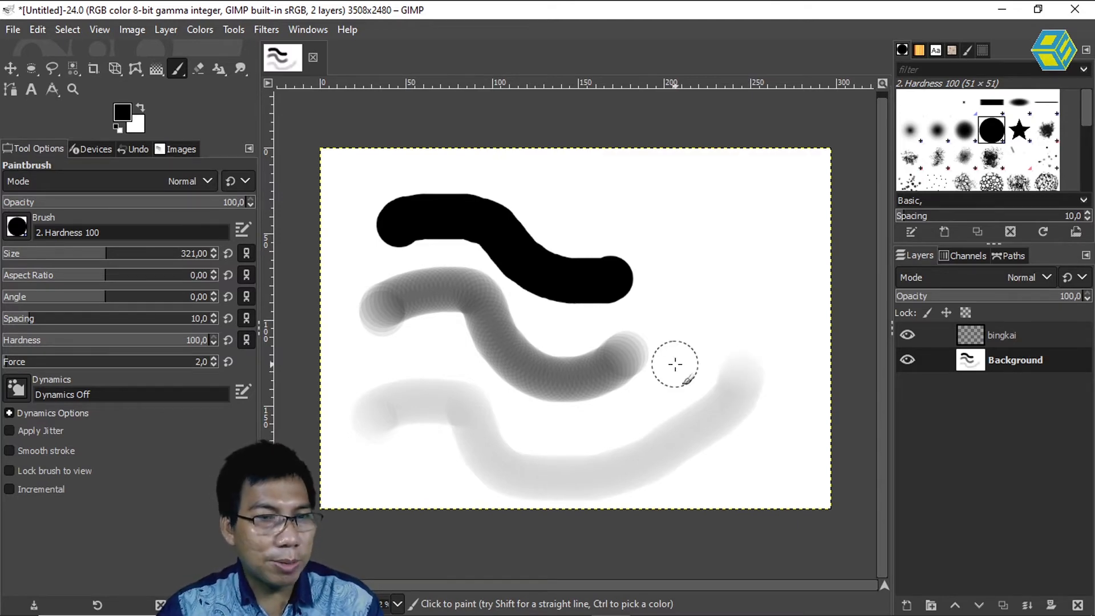
{"action": "left_click", "coordinate": [230, 359]}
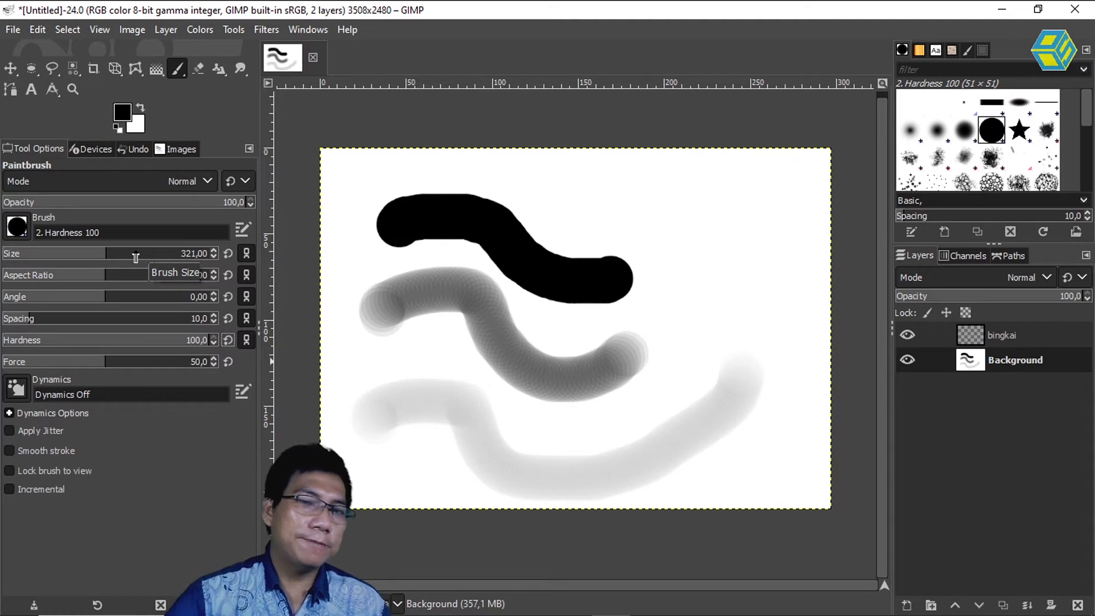
Keep the Paintbrush tool and compare the brushes 2. Hardness 025 and 2. Hardness 100, ending on 2. Hardness 025.
{"action": "left_click", "coordinate": [178, 70]}
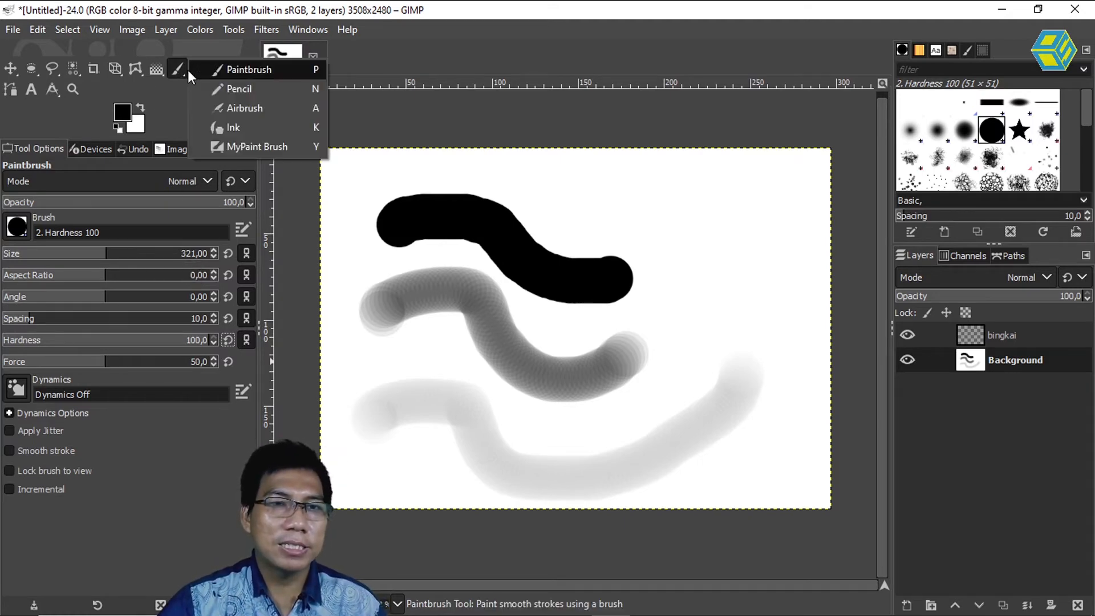
{"action": "left_click", "coordinate": [222, 70]}
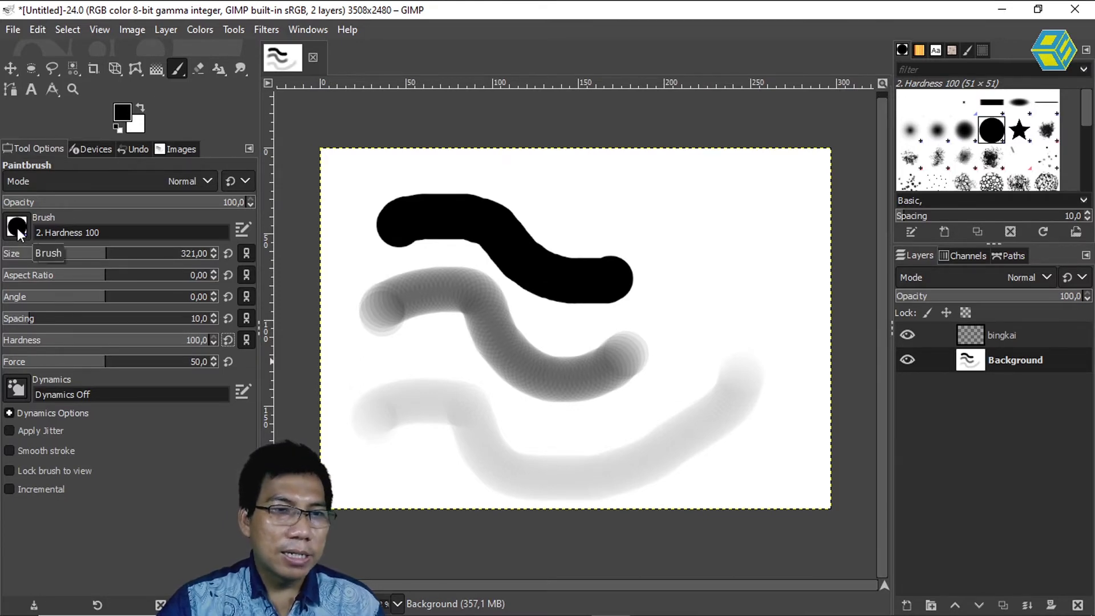
{"action": "left_click", "coordinate": [910, 135]}
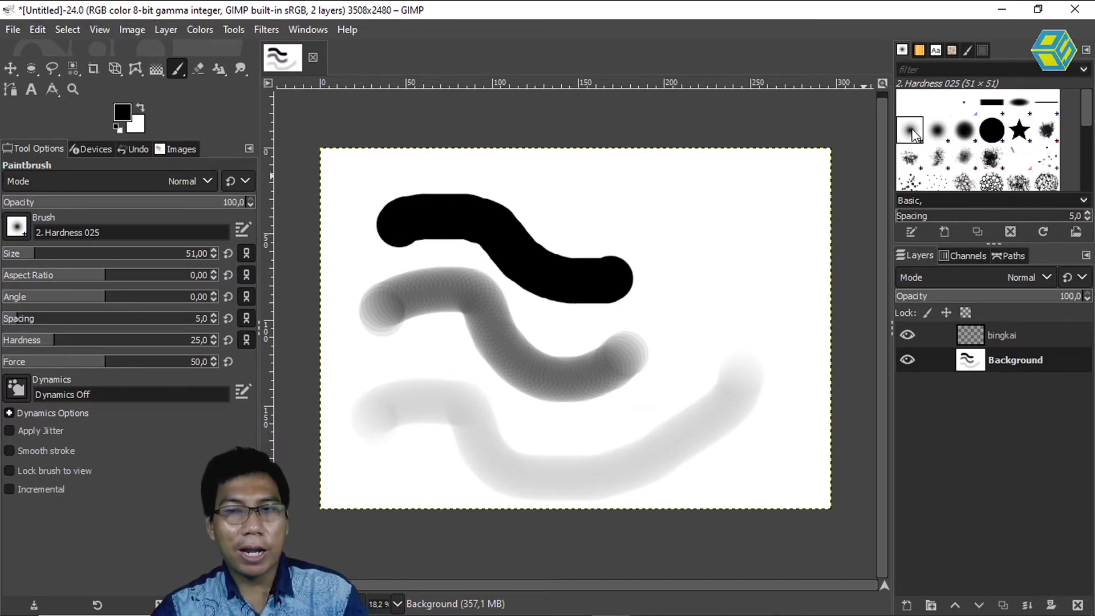
{"action": "left_click", "coordinate": [993, 131]}
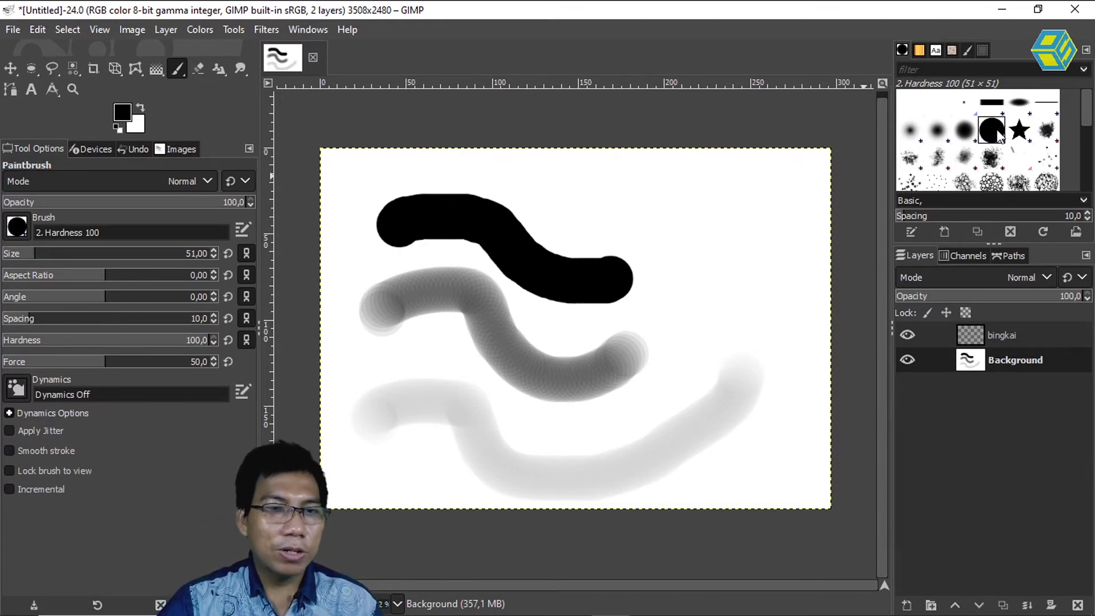
{"action": "left_click", "coordinate": [910, 130]}
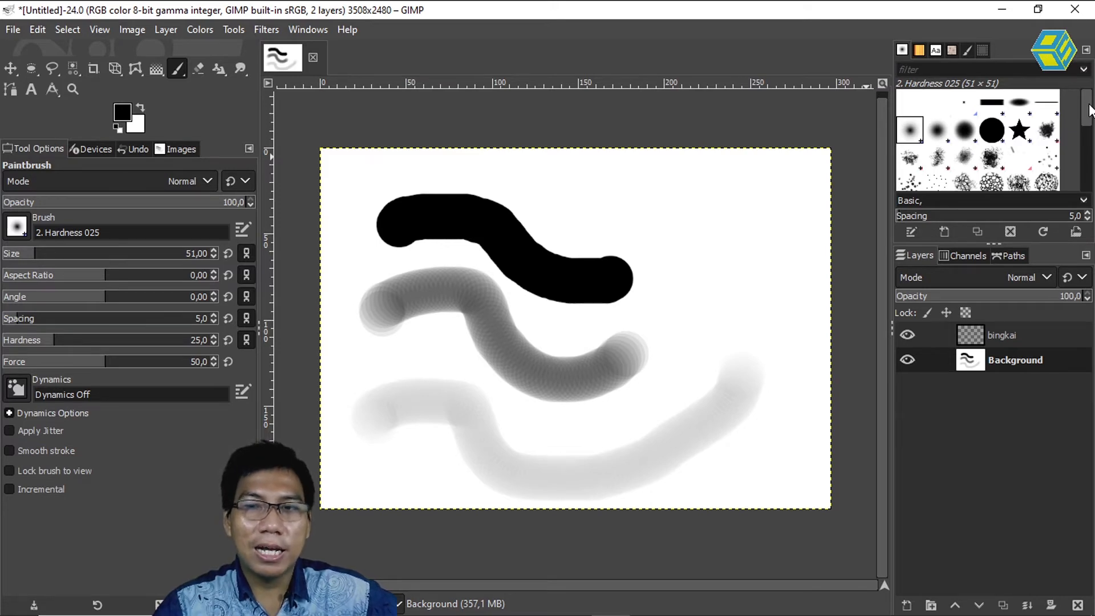
{"action": "mouse_move", "coordinate": [1089, 109]}
{"action": "left_mouse_down"}
{"action": "mouse_move", "coordinate": [1089, 185]}
{"action": "mouse_move", "coordinate": [1087, 92]}
{"action": "left_mouse_up"}
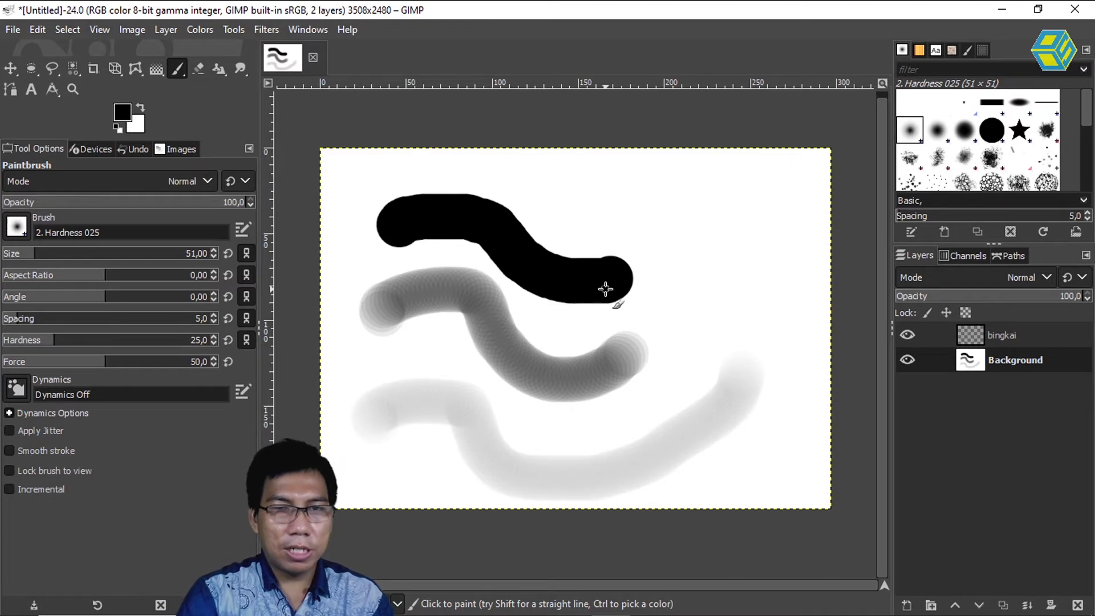
Undo the three wavy strokes painted with different force values.
{"action": "key", "text": "ctrl+z"}
{"action": "key", "text": "ctrl+z"}
{"action": "key", "text": "ctrl+z"}
With the Pencil tool, draw a large winding outline across the canvas that returns close to its starting point.
{"action": "left_click_drag", "start_coordinate": [177, 69], "coordinate": [227, 83]}
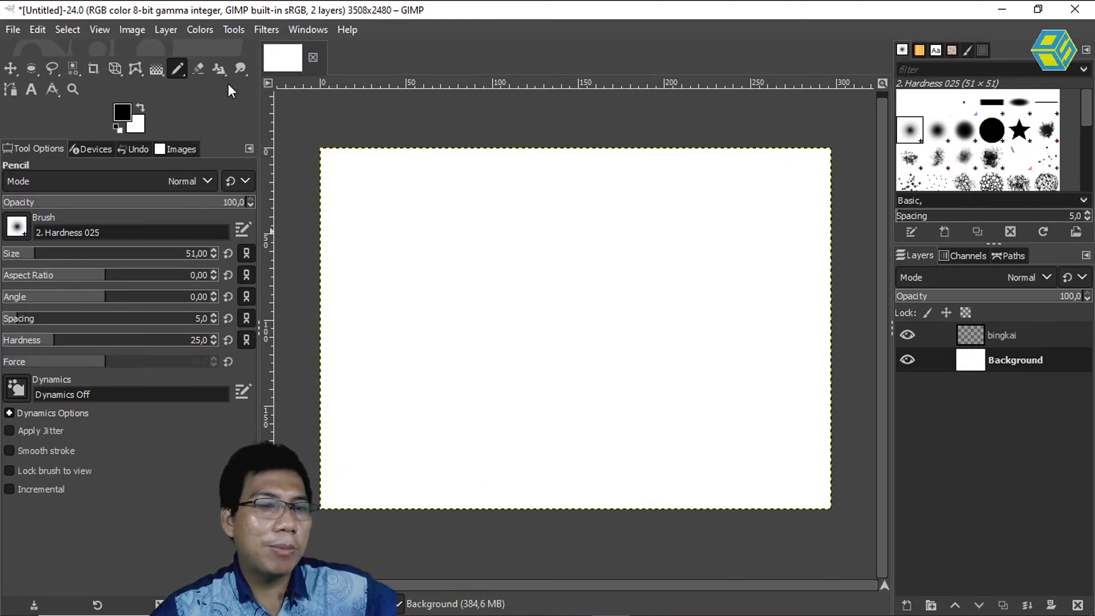
{"action": "mouse_move", "coordinate": [382, 241]}
{"action": "left_mouse_down"}
{"action": "mouse_move", "coordinate": [453, 259]}
{"action": "mouse_move", "coordinate": [476, 331]}
{"action": "mouse_move", "coordinate": [535, 253]}
{"action": "mouse_move", "coordinate": [570, 291]}
{"action": "mouse_move", "coordinate": [702, 282]}
{"action": "mouse_move", "coordinate": [666, 376]}
{"action": "mouse_move", "coordinate": [626, 344]}
{"action": "mouse_move", "coordinate": [584, 373]}
{"action": "mouse_move", "coordinate": [520, 390]}
{"action": "mouse_move", "coordinate": [434, 363]}
{"action": "left_mouse_up"}
{"action": "left_click_drag", "start_coordinate": [432, 298], "coordinate": [393, 260]}
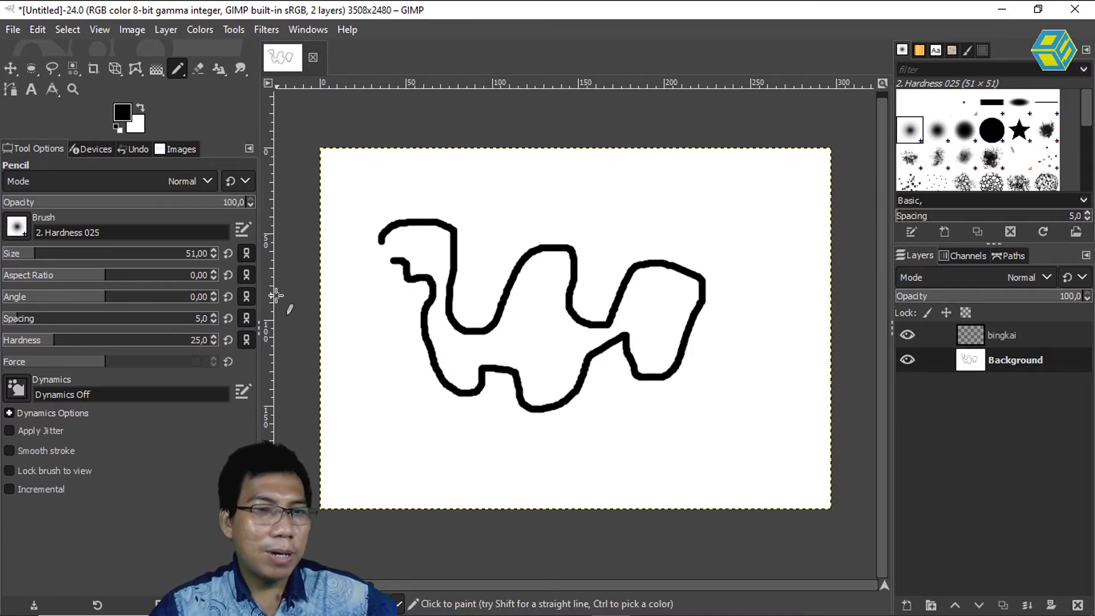
Look through the painting tool group and switch from the Pencil back to the Paintbrush tool.
{"action": "left_click", "coordinate": [176, 67]}
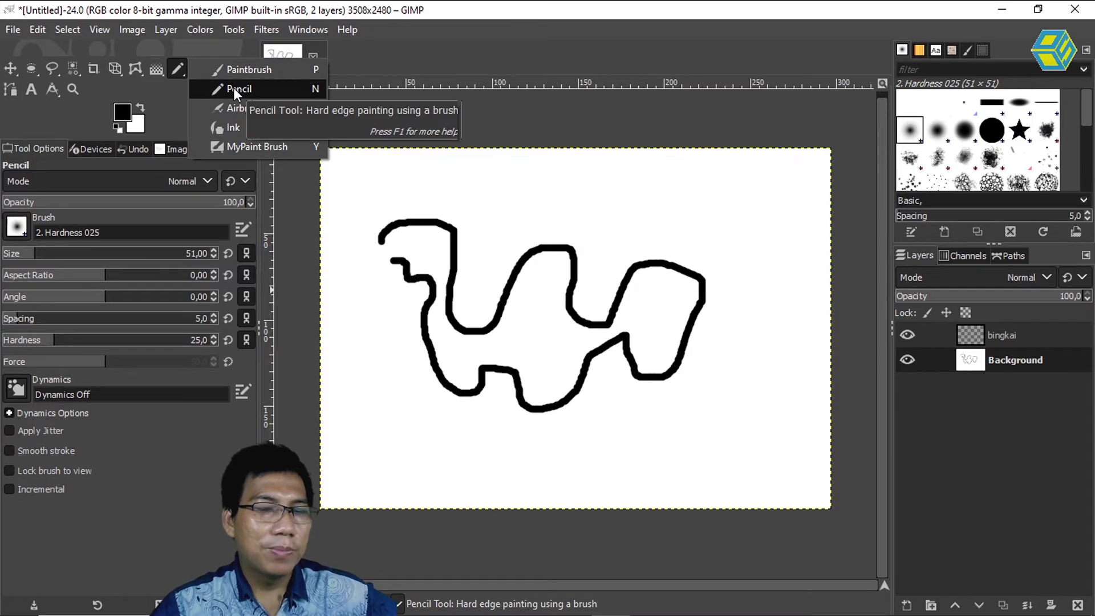
{"action": "left_click", "coordinate": [235, 88]}
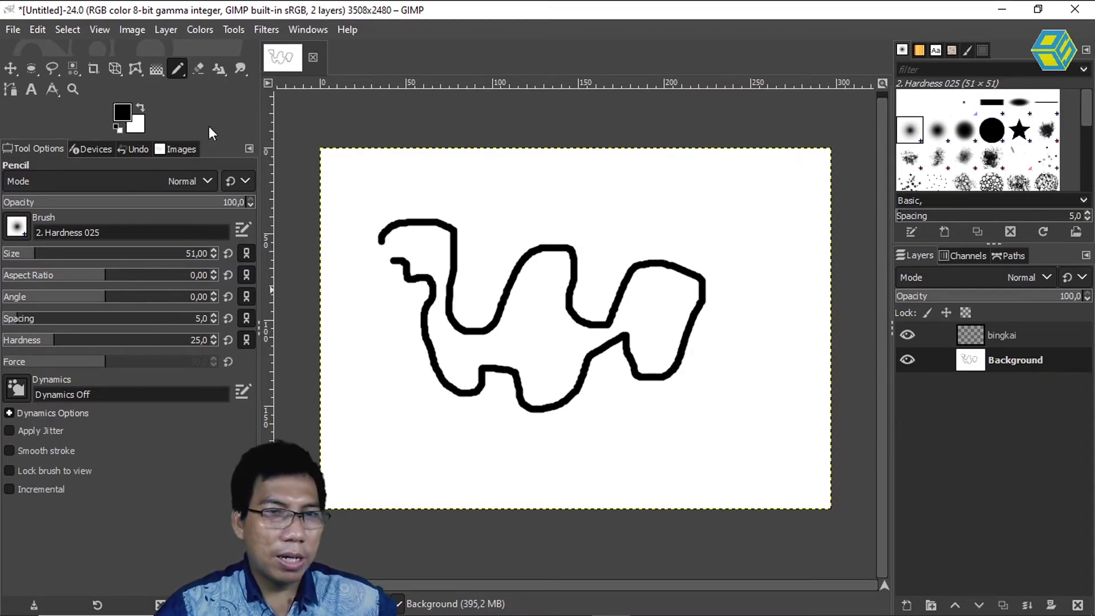
{"action": "left_click", "coordinate": [178, 73]}
{"action": "left_click", "coordinate": [227, 67]}
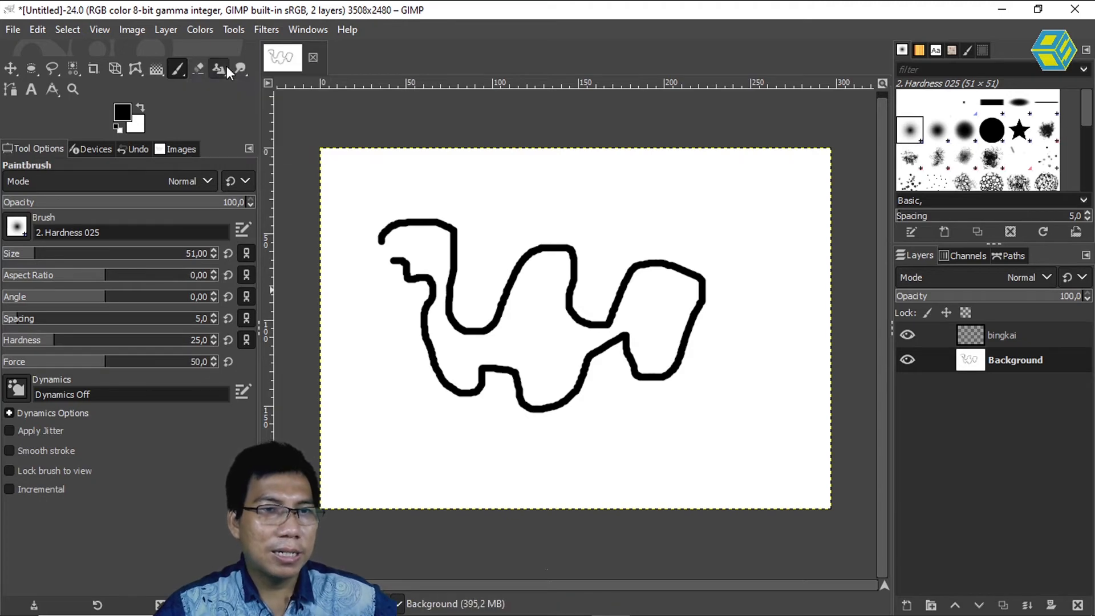
With the Pencil tool, draw a stepped stroke curving down over the upper-right part of the canvas.
{"action": "left_click", "coordinate": [183, 73]}
{"action": "left_click", "coordinate": [217, 89]}
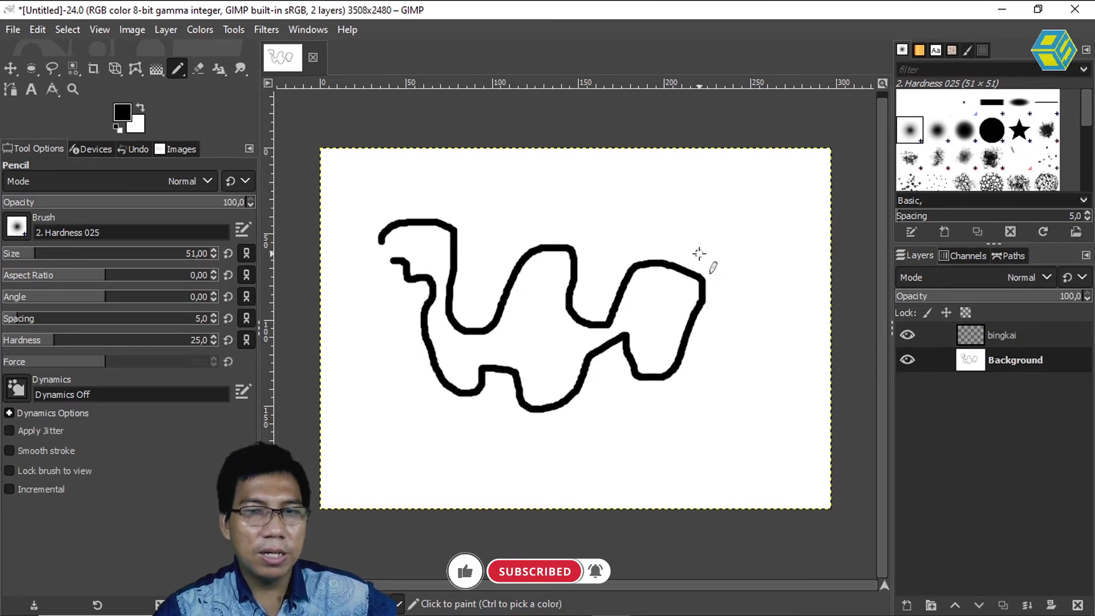
{"action": "mouse_move", "coordinate": [543, 198]}
{"action": "left_mouse_down"}
{"action": "mouse_move", "coordinate": [699, 226]}
{"action": "mouse_move", "coordinate": [736, 246]}
{"action": "mouse_move", "coordinate": [753, 281]}
{"action": "left_mouse_up"}
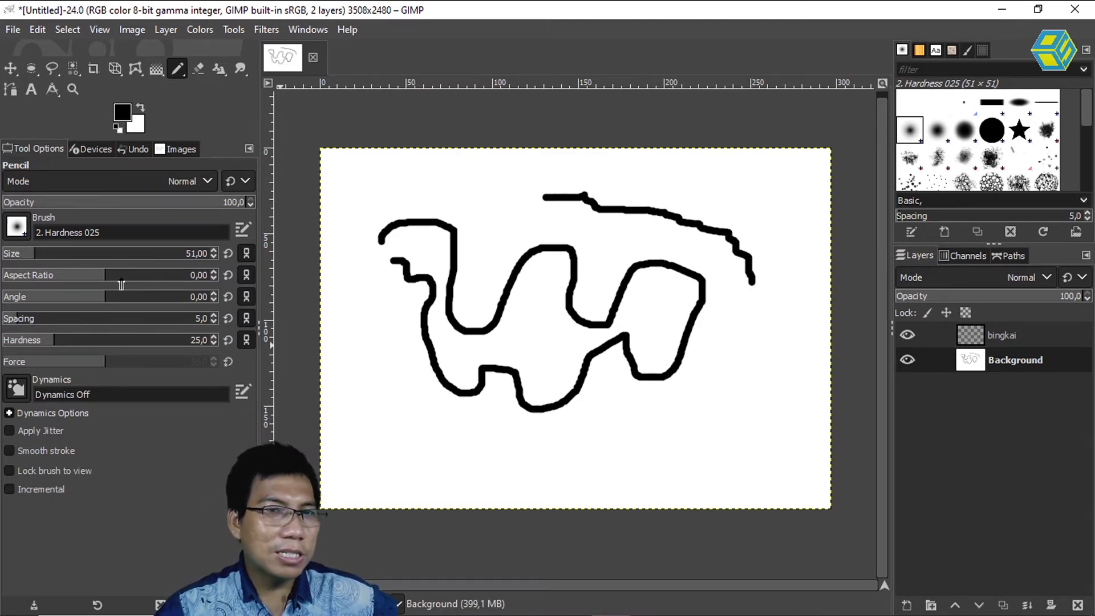
{"action": "mouse_move", "coordinate": [181, 69]}
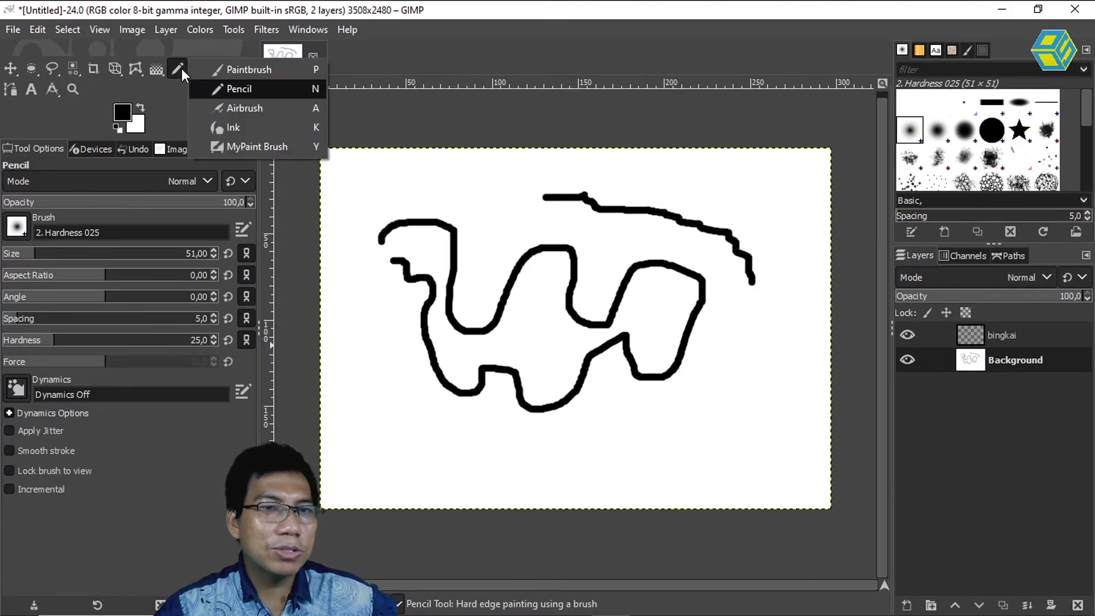
{"action": "left_click", "coordinate": [230, 91]}
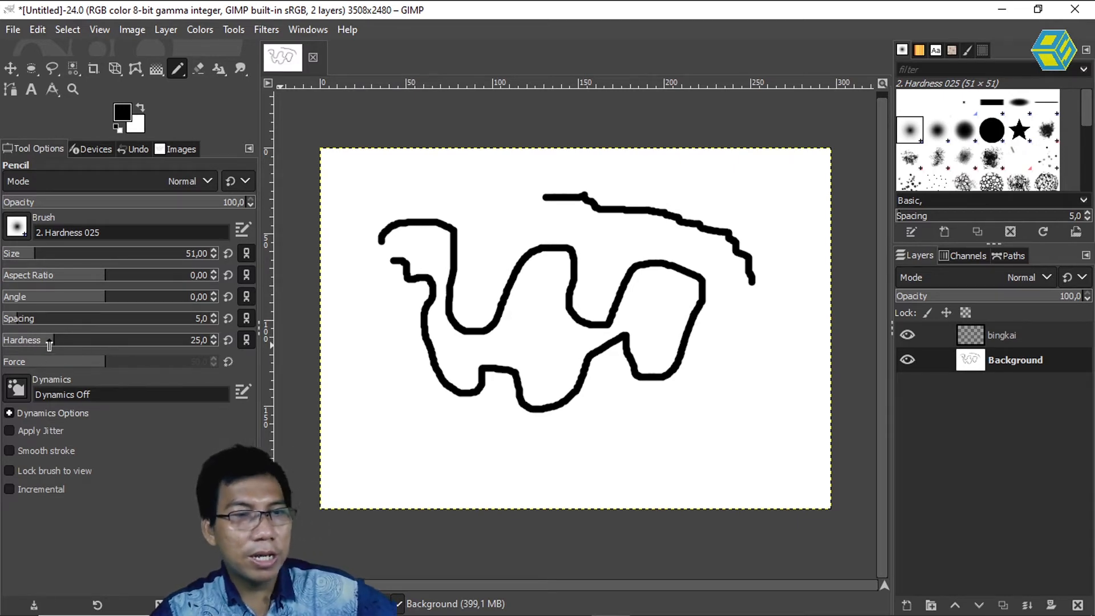
Compare a short curved Paintbrush stroke near the canvas's upper-left corner with a straight Pencil line below the outline.
{"action": "left_click", "coordinate": [180, 69]}
{"action": "left_click", "coordinate": [227, 73]}
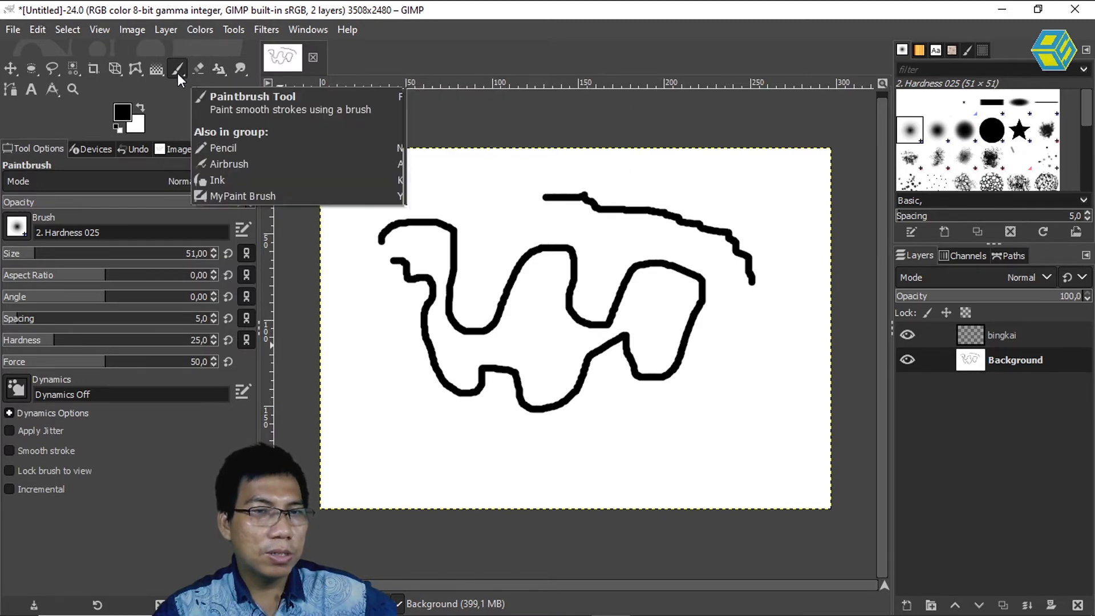
{"action": "mouse_move", "coordinate": [366, 181]}
{"action": "left_mouse_down"}
{"action": "mouse_move", "coordinate": [379, 214]}
{"action": "mouse_move", "coordinate": [363, 290]}
{"action": "left_mouse_up"}
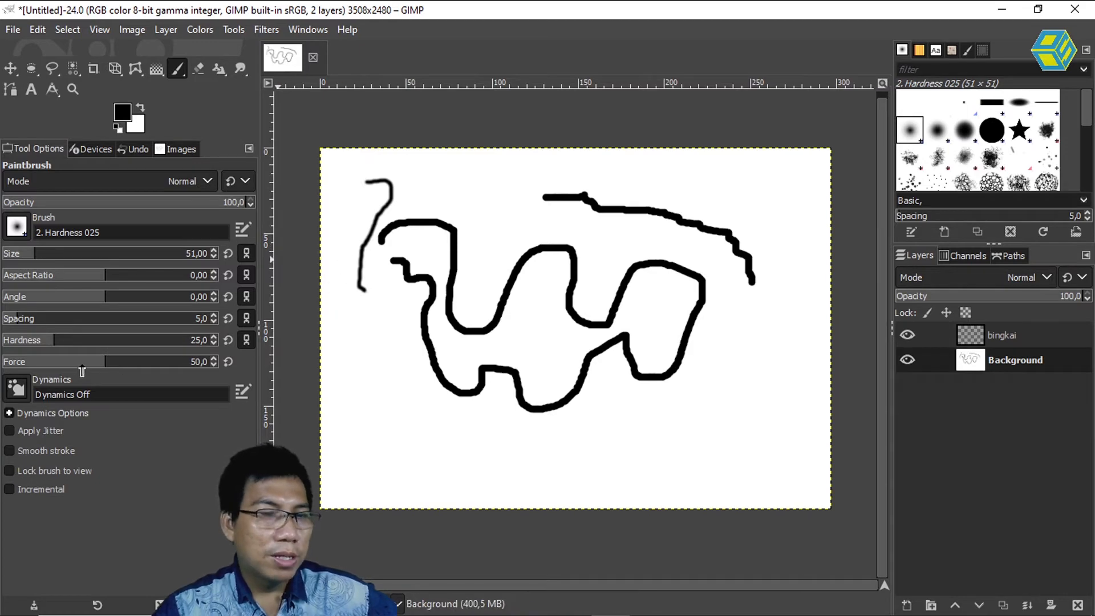
{"action": "left_click_drag", "start_coordinate": [181, 68], "coordinate": [216, 89]}
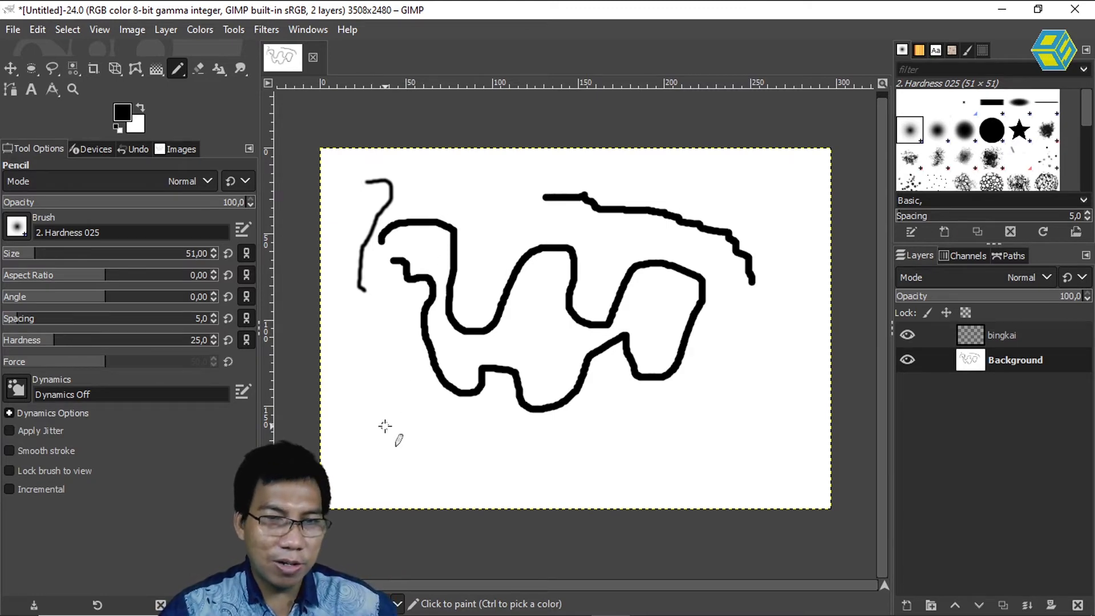
{"action": "left_click_drag", "start_coordinate": [382, 424], "coordinate": [501, 434]}
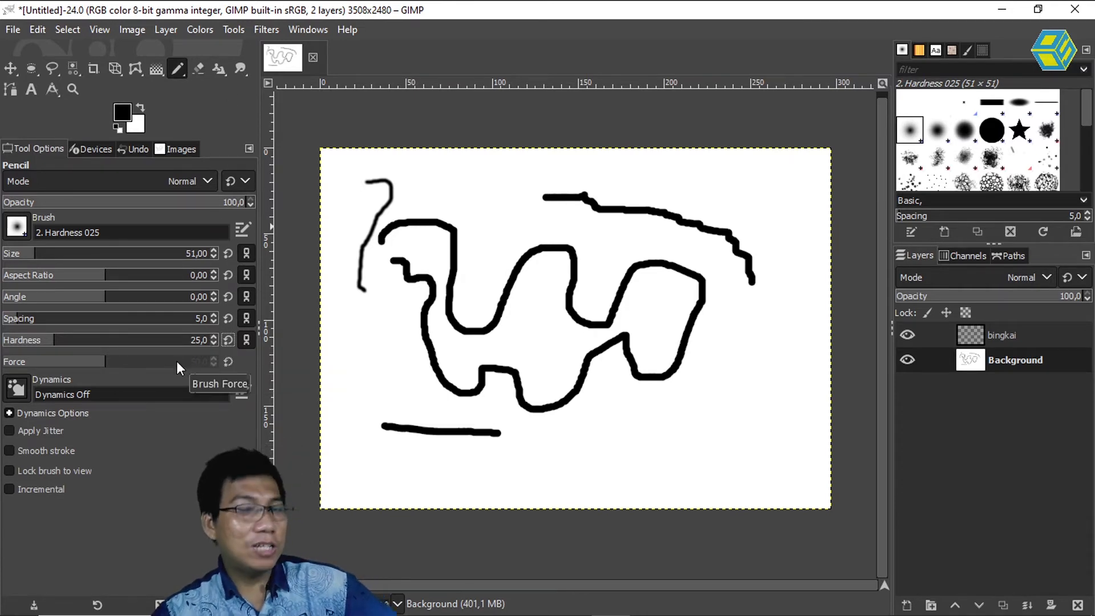
Alternate between Paintbrush and Pencil, ending on Pencil, and draw several short straight lines below and to the right of the outline.
{"action": "right_click", "coordinate": [182, 67]}
{"action": "left_click", "coordinate": [219, 70]}
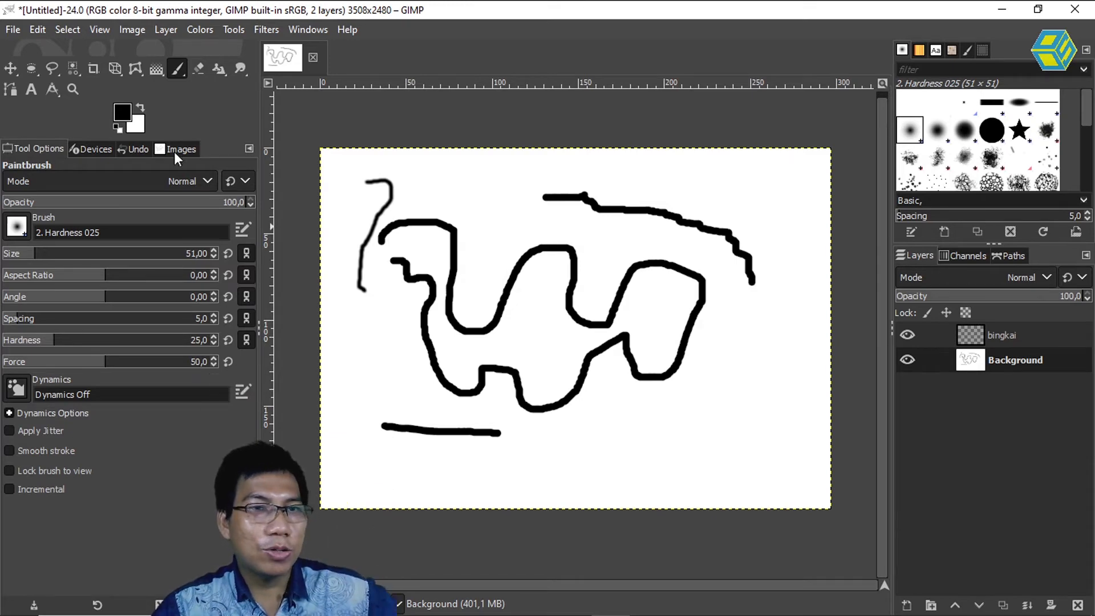
{"action": "right_click", "coordinate": [181, 71]}
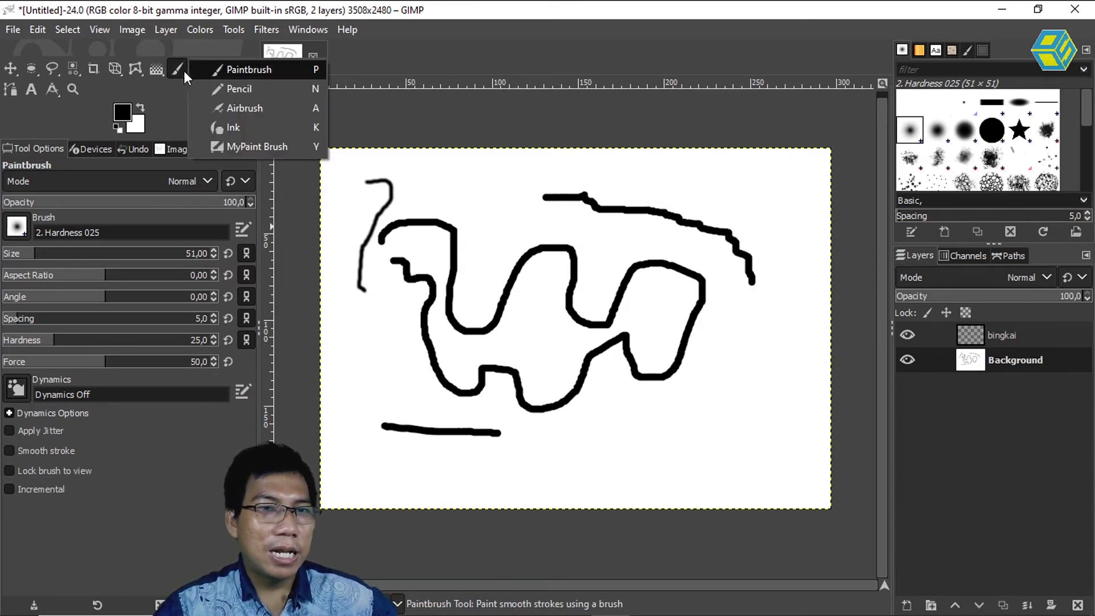
{"action": "left_click", "coordinate": [225, 89]}
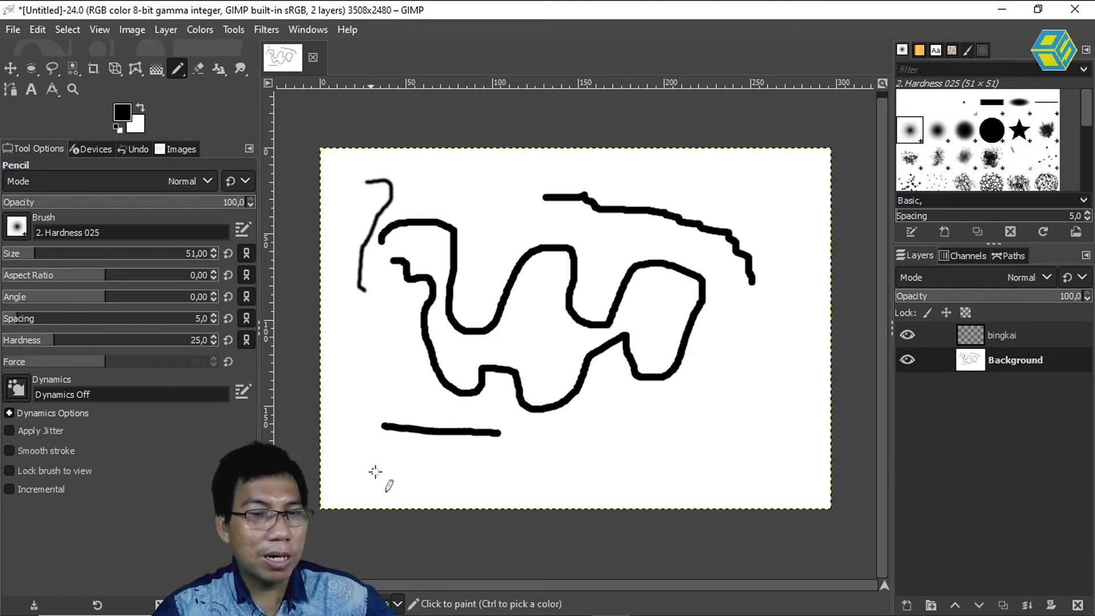
{"action": "left_click_drag", "start_coordinate": [369, 470], "coordinate": [547, 458]}
{"action": "left_click_drag", "start_coordinate": [612, 432], "coordinate": [644, 432]}
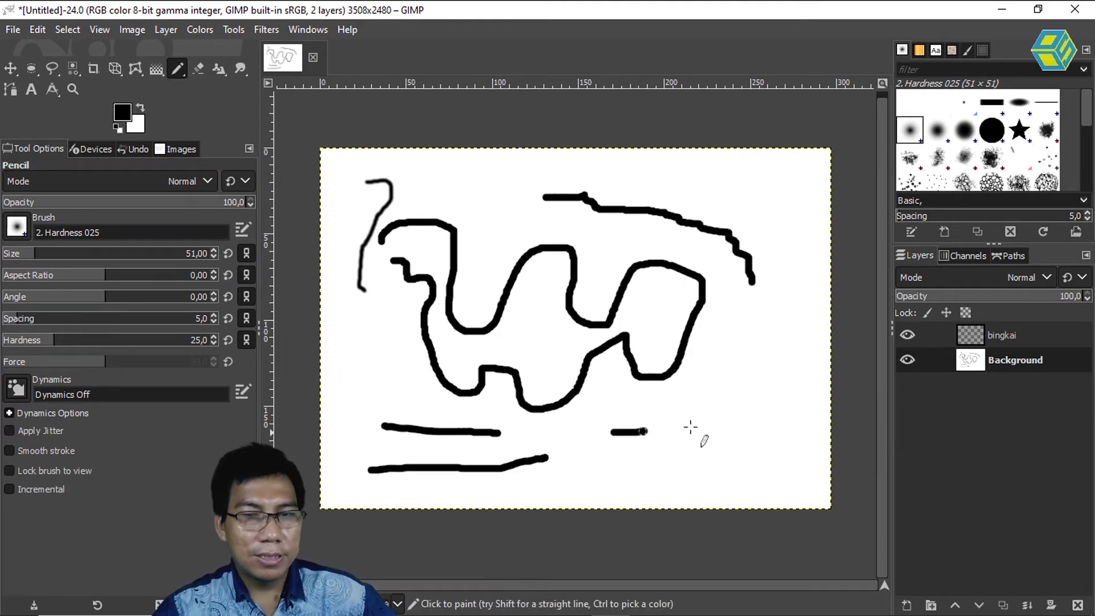
{"action": "left_click", "coordinate": [746, 425], "text": "shift"}
{"action": "left_click_drag", "start_coordinate": [719, 398], "coordinate": [787, 391]}
{"action": "left_click_drag", "start_coordinate": [788, 328], "coordinate": [666, 397]}
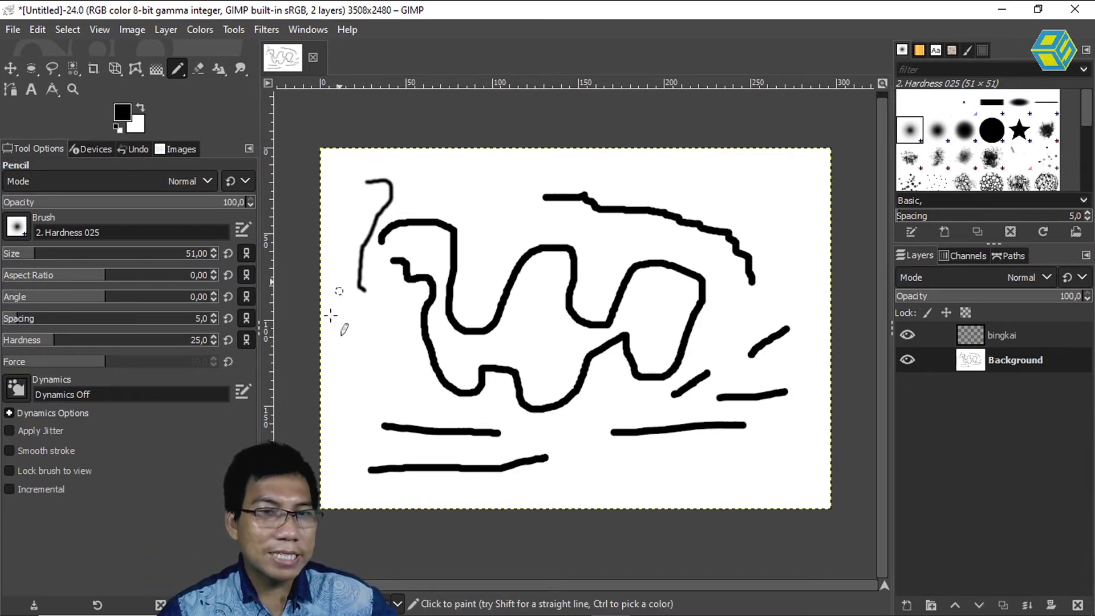
Draw a thin Pencil line at size 12 above the outline, and clear all strokes from the canvas.
{"action": "left_click_drag", "start_coordinate": [34, 254], "coordinate": [14, 253]}
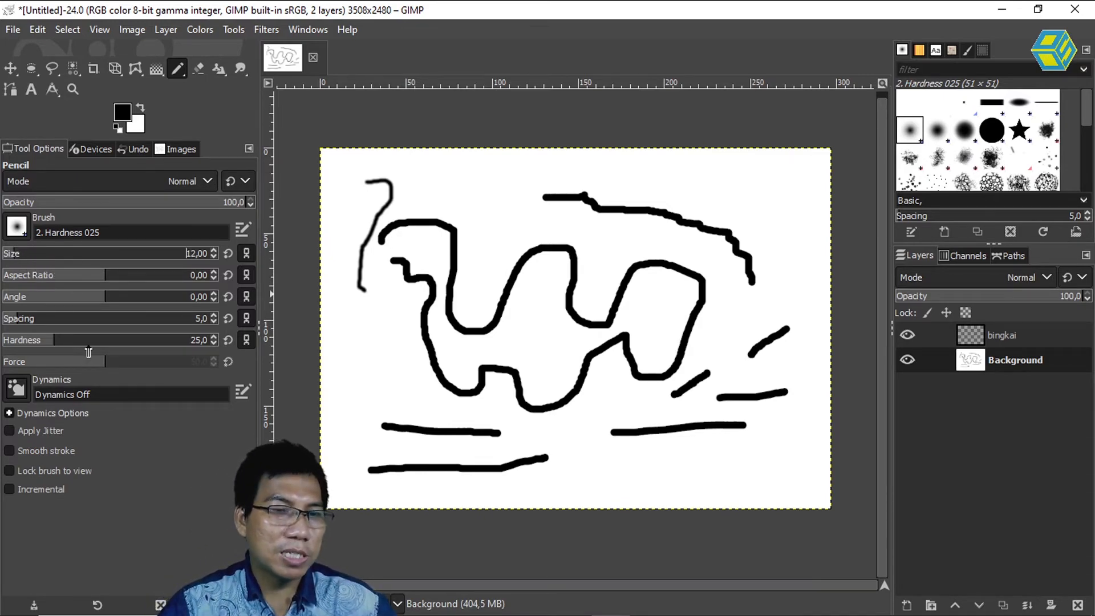
{"action": "left_click_drag", "start_coordinate": [440, 183], "coordinate": [509, 199]}
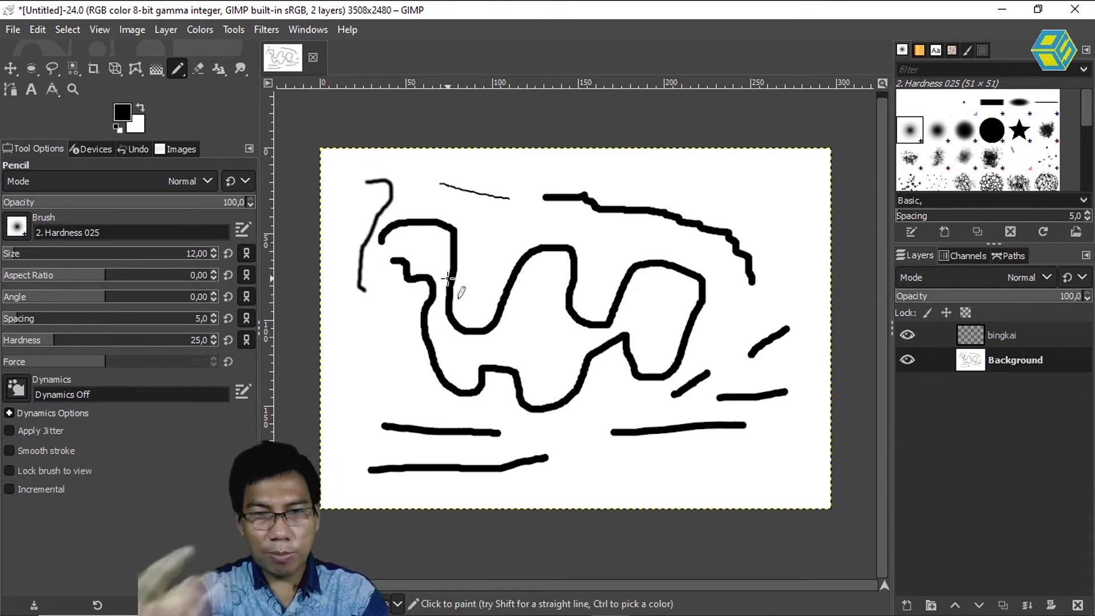
{"action": "key", "text": "ctrl+period"}
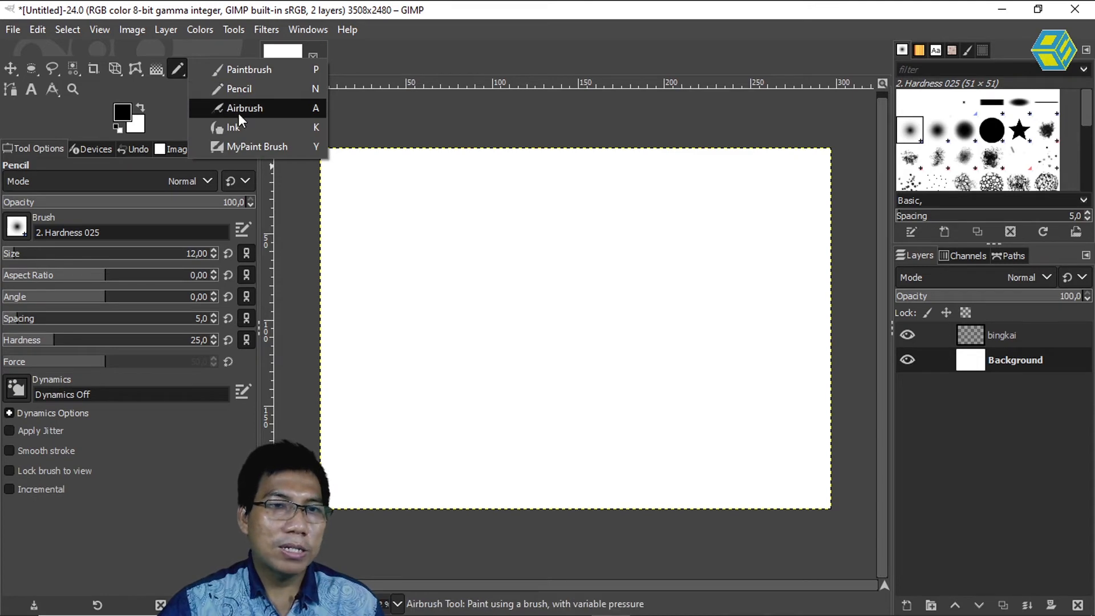
With the Airbrush tool, compare a looping stroke at size 12 with a soft wavy stroke at size 333.
{"action": "key", "text": "a"}
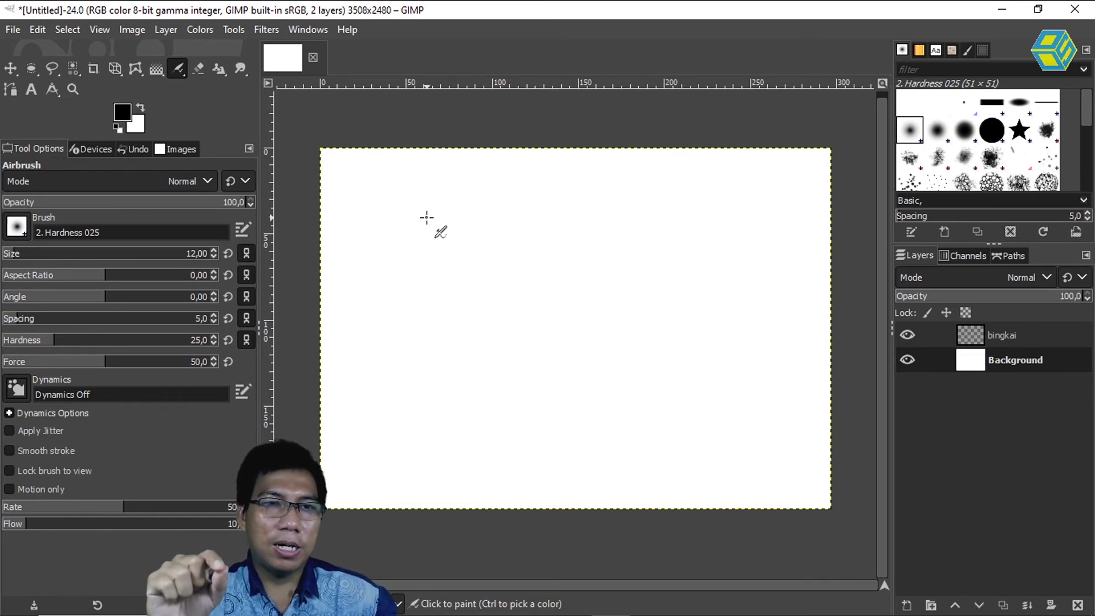
{"action": "mouse_move", "coordinate": [358, 179]}
{"action": "left_mouse_down"}
{"action": "mouse_move", "coordinate": [458, 259]}
{"action": "mouse_move", "coordinate": [621, 339]}
{"action": "mouse_move", "coordinate": [686, 337]}
{"action": "mouse_move", "coordinate": [717, 308]}
{"action": "mouse_move", "coordinate": [725, 263]}
{"action": "mouse_move", "coordinate": [682, 229]}
{"action": "mouse_move", "coordinate": [628, 230]}
{"action": "mouse_move", "coordinate": [568, 319]}
{"action": "mouse_move", "coordinate": [524, 336]}
{"action": "left_mouse_up"}
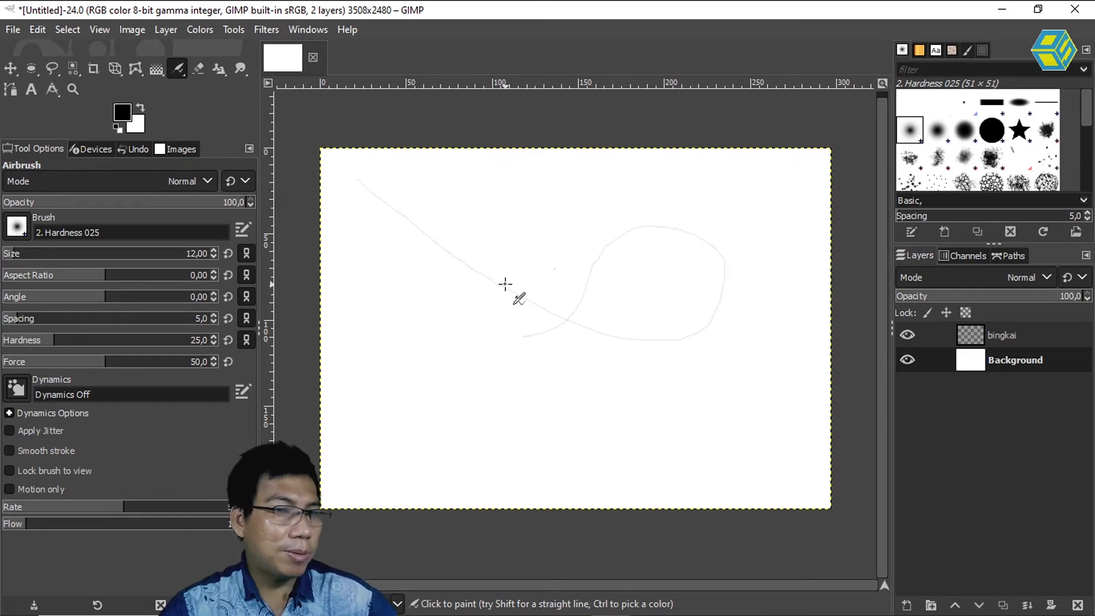
{"action": "left_click_drag", "start_coordinate": [16, 253], "coordinate": [108, 254]}
{"action": "mouse_move", "coordinate": [404, 244]}
{"action": "left_mouse_down"}
{"action": "mouse_move", "coordinate": [478, 318]}
{"action": "mouse_move", "coordinate": [538, 258]}
{"action": "mouse_move", "coordinate": [567, 297]}
{"action": "left_mouse_up"}
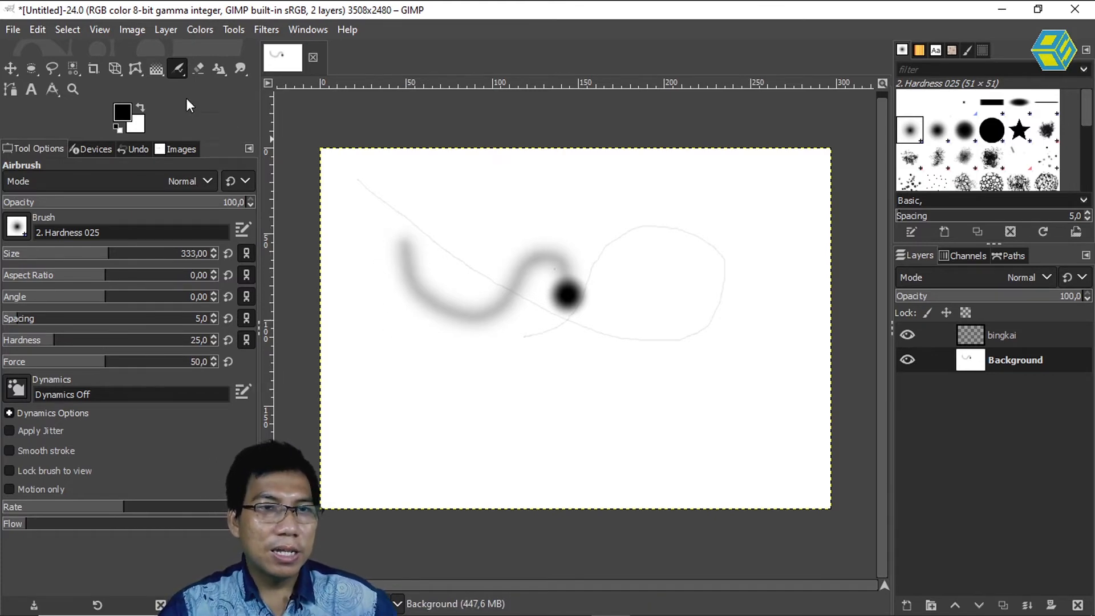
Spray large overlapping loops with the Airbrush at size 333, and undo all the airbrush strokes.
{"action": "right_click", "coordinate": [177, 69]}
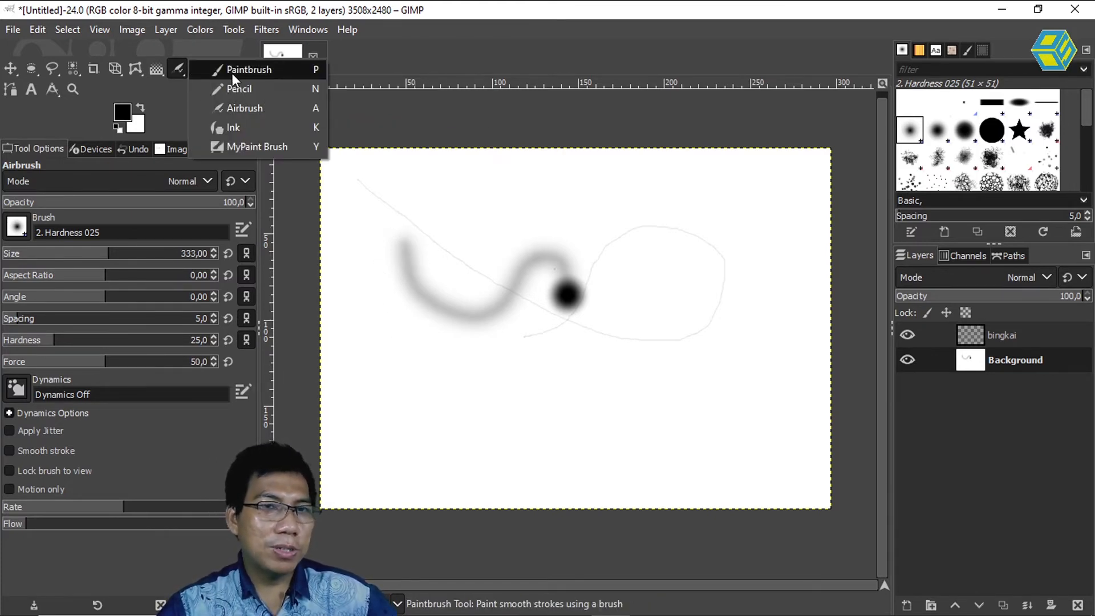
{"action": "left_click", "coordinate": [255, 107]}
{"action": "mouse_move", "coordinate": [449, 200]}
{"action": "left_mouse_down"}
{"action": "mouse_move", "coordinate": [559, 190]}
{"action": "mouse_move", "coordinate": [651, 228]}
{"action": "mouse_move", "coordinate": [651, 362]}
{"action": "mouse_move", "coordinate": [498, 384]}
{"action": "mouse_move", "coordinate": [479, 292]}
{"action": "mouse_move", "coordinate": [516, 332]}
{"action": "mouse_move", "coordinate": [583, 362]}
{"action": "mouse_move", "coordinate": [629, 271]}
{"action": "mouse_move", "coordinate": [607, 242]}
{"action": "mouse_move", "coordinate": [673, 318]}
{"action": "mouse_move", "coordinate": [667, 352]}
{"action": "left_mouse_up"}
{"action": "left_click_drag", "start_coordinate": [532, 391], "coordinate": [448, 414]}
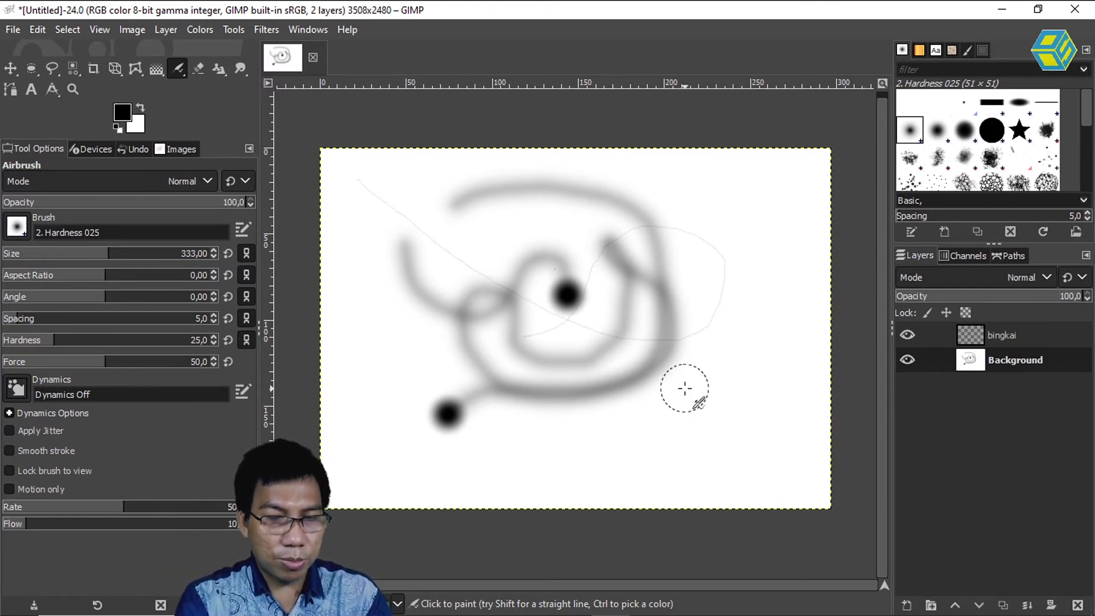
{"action": "key", "text": "ctrl+z"}
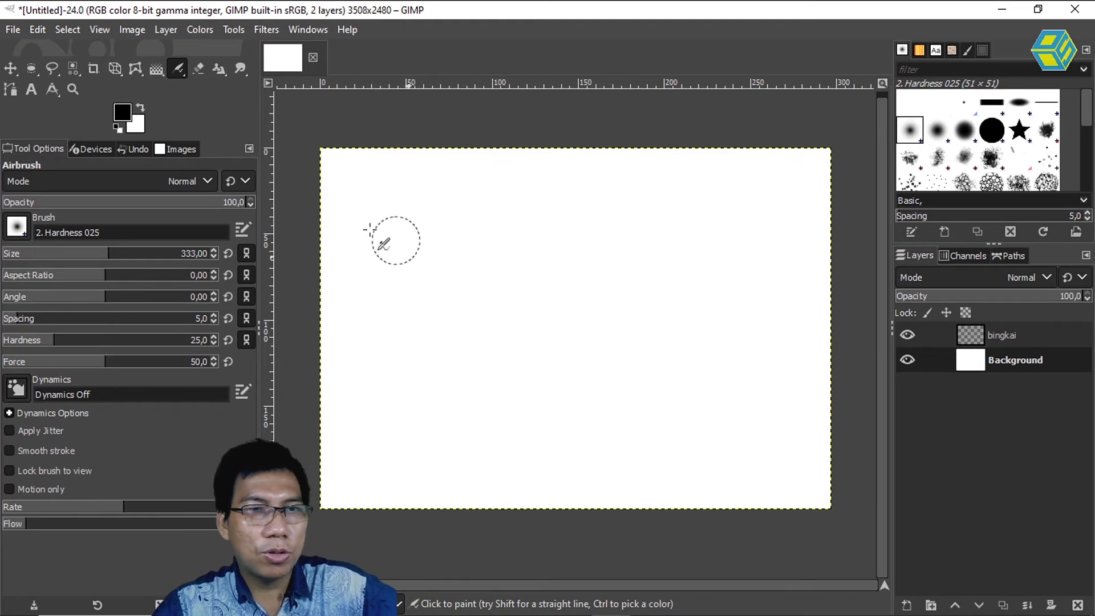
With the Ink tool, draw a thin stroke at size 16 and thick zigzags across the canvas centre at a larger size.
{"action": "right_click", "coordinate": [173, 70]}
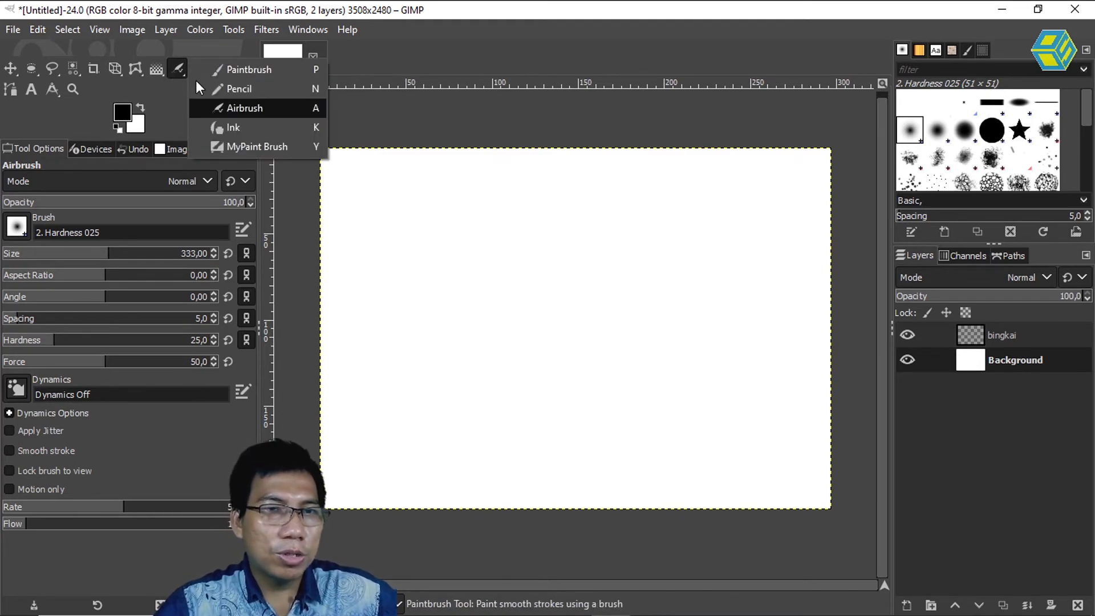
{"action": "left_click", "coordinate": [249, 129]}
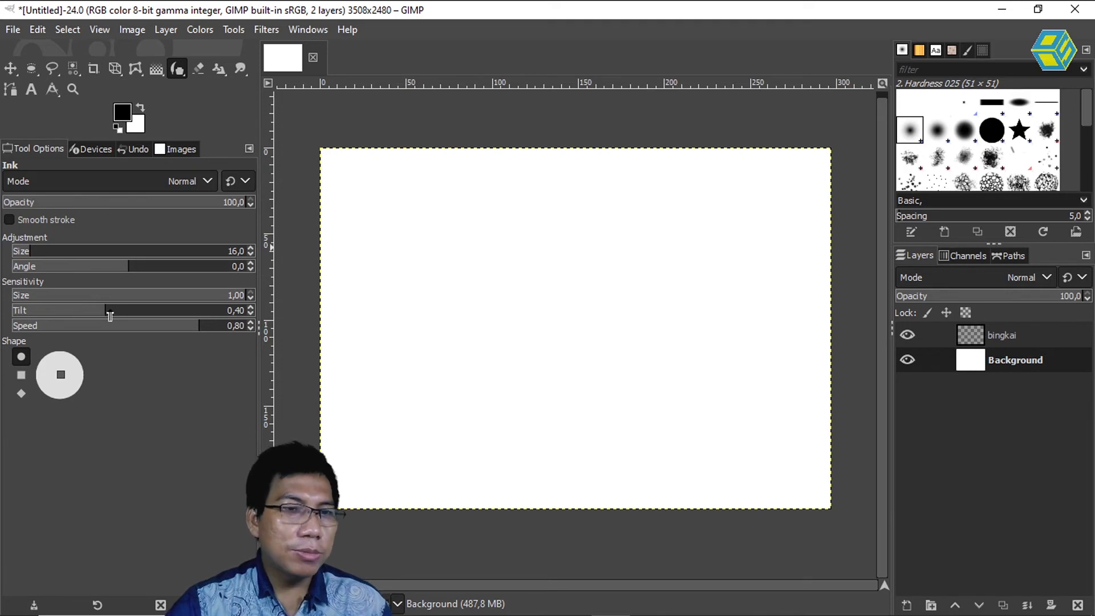
{"action": "mouse_move", "coordinate": [409, 225]}
{"action": "left_mouse_down"}
{"action": "mouse_move", "coordinate": [471, 218]}
{"action": "mouse_move", "coordinate": [419, 275]}
{"action": "mouse_move", "coordinate": [499, 234]}
{"action": "mouse_move", "coordinate": [466, 277]}
{"action": "left_mouse_up"}
{"action": "left_click_drag", "start_coordinate": [41, 252], "coordinate": [112, 251]}
{"action": "mouse_move", "coordinate": [582, 218]}
{"action": "left_mouse_down"}
{"action": "mouse_move", "coordinate": [525, 294]}
{"action": "mouse_move", "coordinate": [605, 235]}
{"action": "mouse_move", "coordinate": [574, 326]}
{"action": "left_mouse_up"}
{"action": "mouse_move", "coordinate": [634, 288]}
{"action": "left_mouse_down"}
{"action": "mouse_move", "coordinate": [634, 315]}
{"action": "mouse_move", "coordinate": [606, 353]}
{"action": "mouse_move", "coordinate": [673, 334]}
{"action": "mouse_move", "coordinate": [614, 377]}
{"action": "mouse_move", "coordinate": [639, 394]}
{"action": "left_mouse_up"}
Set the Ink size to 157.5 and draw a very thick zigzag in the upper-right part of the canvas.
{"action": "left_click_drag", "start_coordinate": [103, 252], "coordinate": [214, 257]}
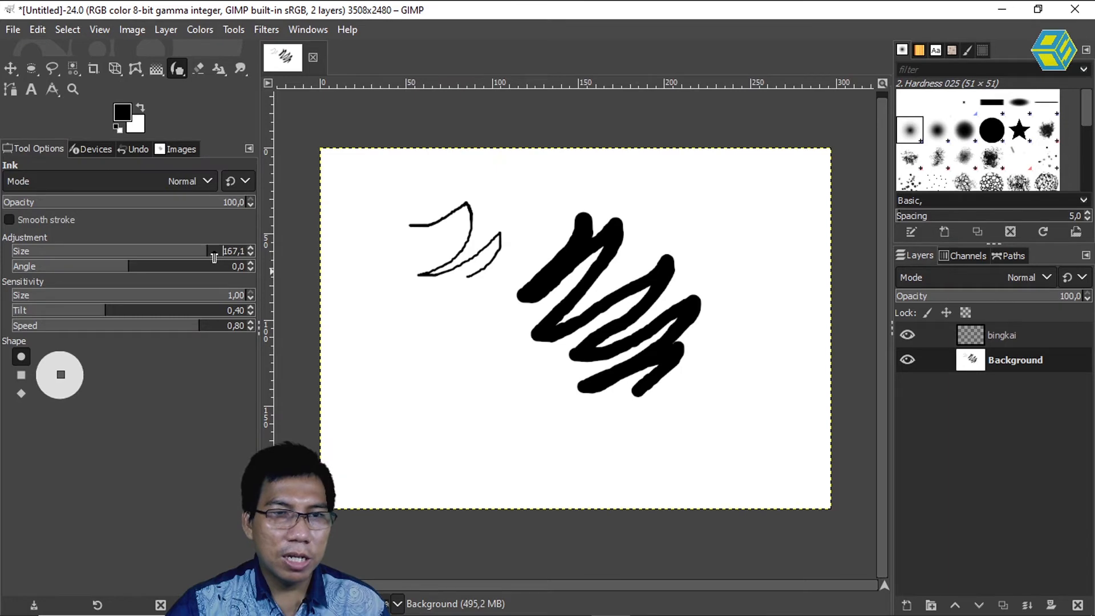
{"action": "left_click_drag", "start_coordinate": [668, 211], "coordinate": [710, 250]}
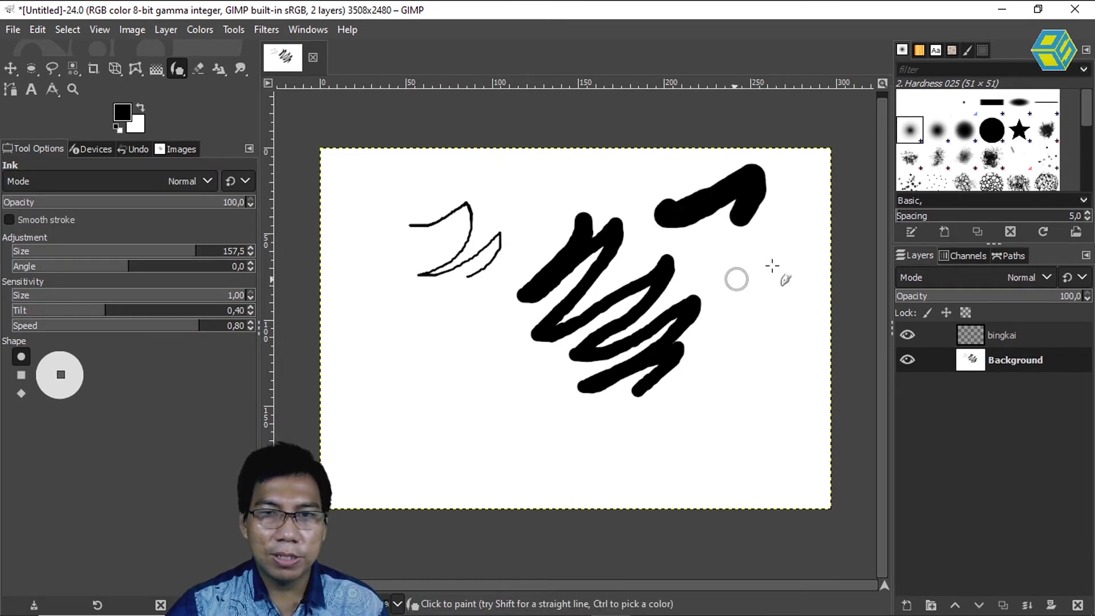
{"action": "mouse_move", "coordinate": [764, 280]}
{"action": "left_mouse_down"}
{"action": "mouse_move", "coordinate": [765, 298]}
{"action": "mouse_move", "coordinate": [775, 268]}
{"action": "left_mouse_up"}
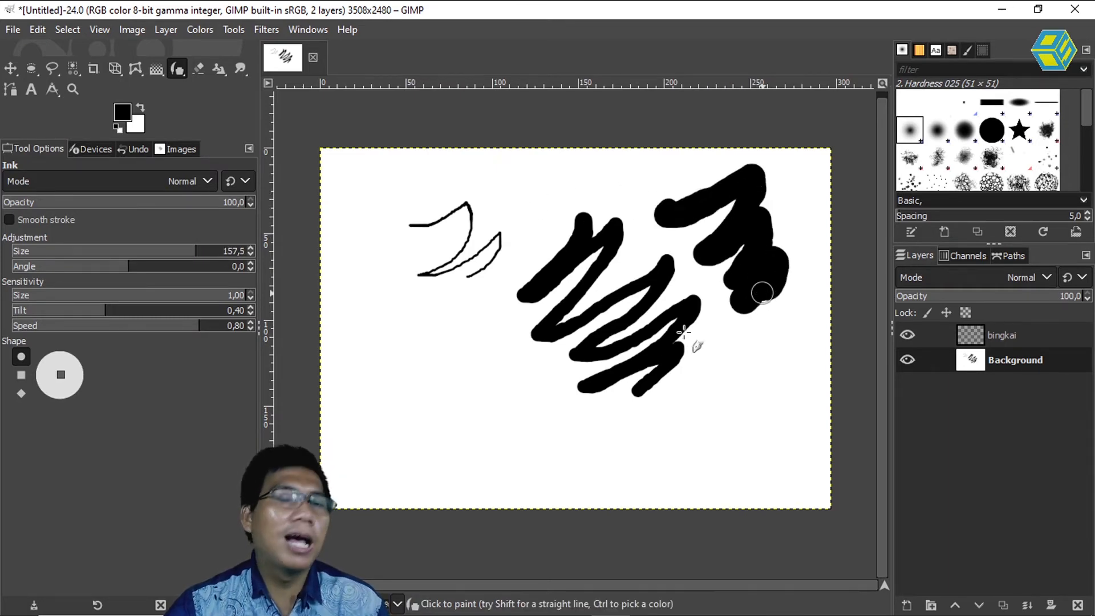
Set the Ink size to 61.6 and the nib shape to square, and draw a short angular stroke and a square mark at lower left.
{"action": "left_click_drag", "start_coordinate": [193, 255], "coordinate": [84, 252]}
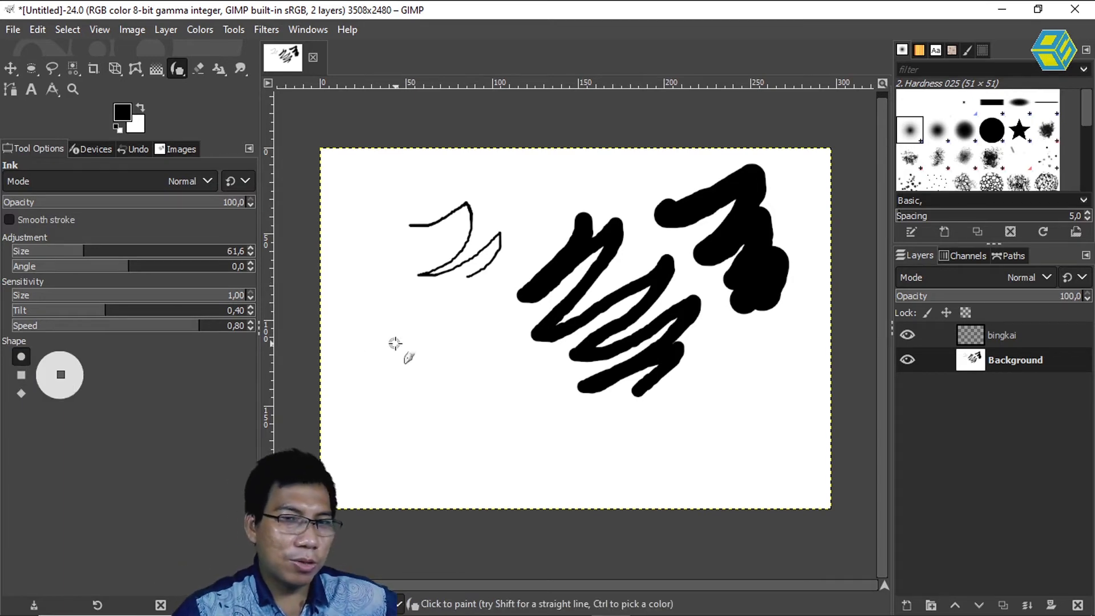
{"action": "left_click", "coordinate": [22, 375]}
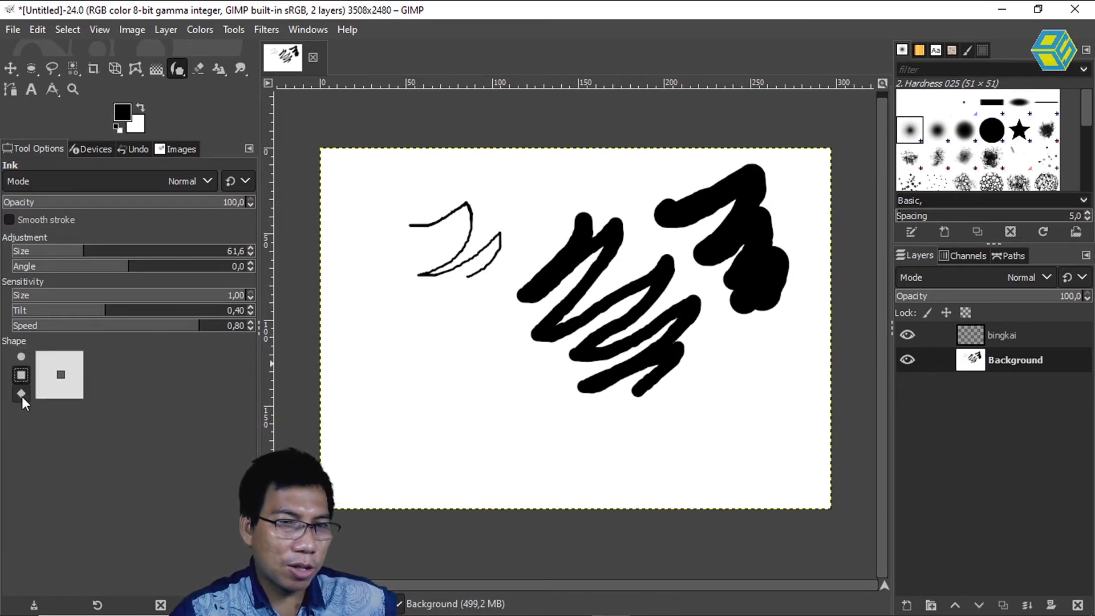
{"action": "left_click", "coordinate": [22, 393]}
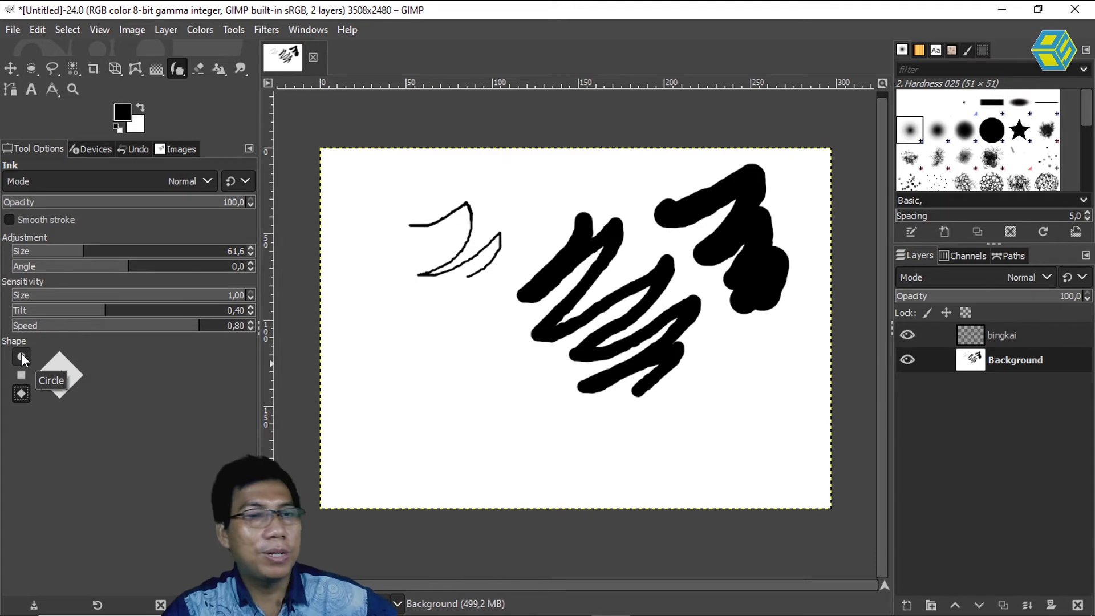
{"action": "left_click", "coordinate": [21, 374]}
{"action": "mouse_move", "coordinate": [409, 347]}
{"action": "left_mouse_down"}
{"action": "mouse_move", "coordinate": [437, 392]}
{"action": "mouse_move", "coordinate": [478, 407]}
{"action": "left_mouse_up"}
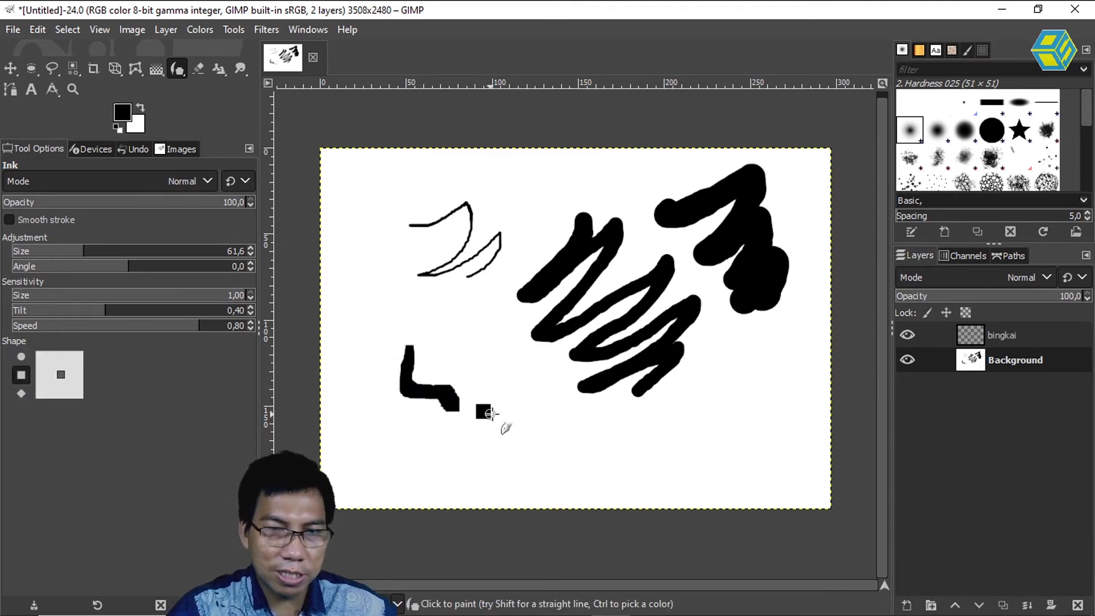
Place a dot with the circle nib, and a dot and a long wavy stroke with the diamond nib, along the lower canvas.
{"action": "left_click", "coordinate": [21, 357]}
{"action": "left_click", "coordinate": [542, 406]}
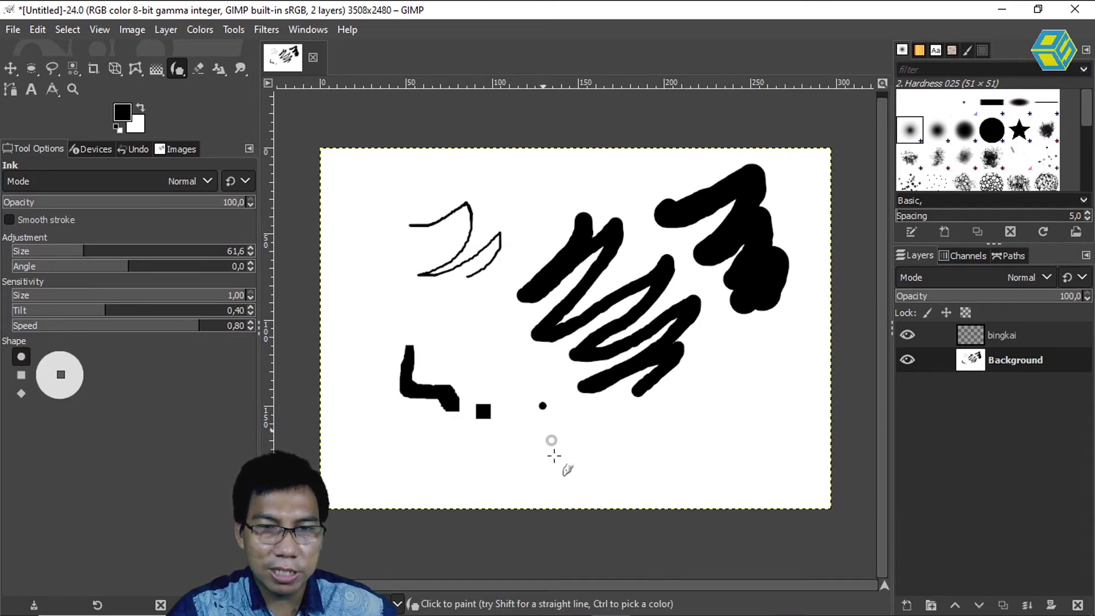
{"action": "left_click", "coordinate": [21, 394]}
{"action": "left_click", "coordinate": [486, 461]}
{"action": "mouse_move", "coordinate": [551, 438]}
{"action": "left_mouse_down"}
{"action": "mouse_move", "coordinate": [592, 437]}
{"action": "mouse_move", "coordinate": [627, 462]}
{"action": "mouse_move", "coordinate": [756, 423]}
{"action": "mouse_move", "coordinate": [756, 394]}
{"action": "left_mouse_up"}
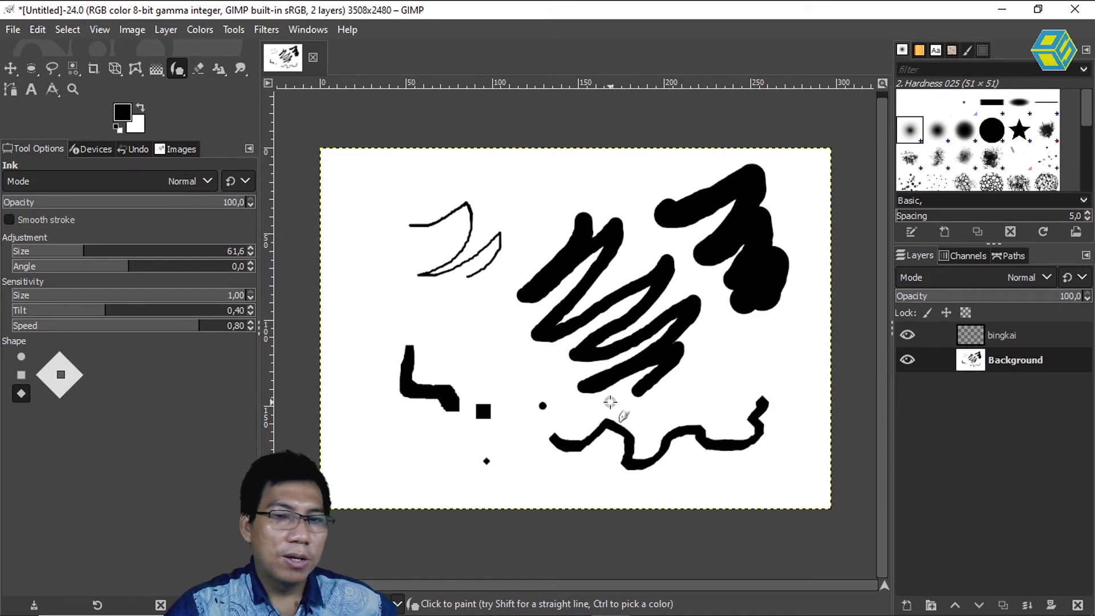
Reshape the circle nib into a narrow slanted ellipse and draw a short diagonal stroke above the square-nib stroke.
{"action": "left_click", "coordinate": [22, 357]}
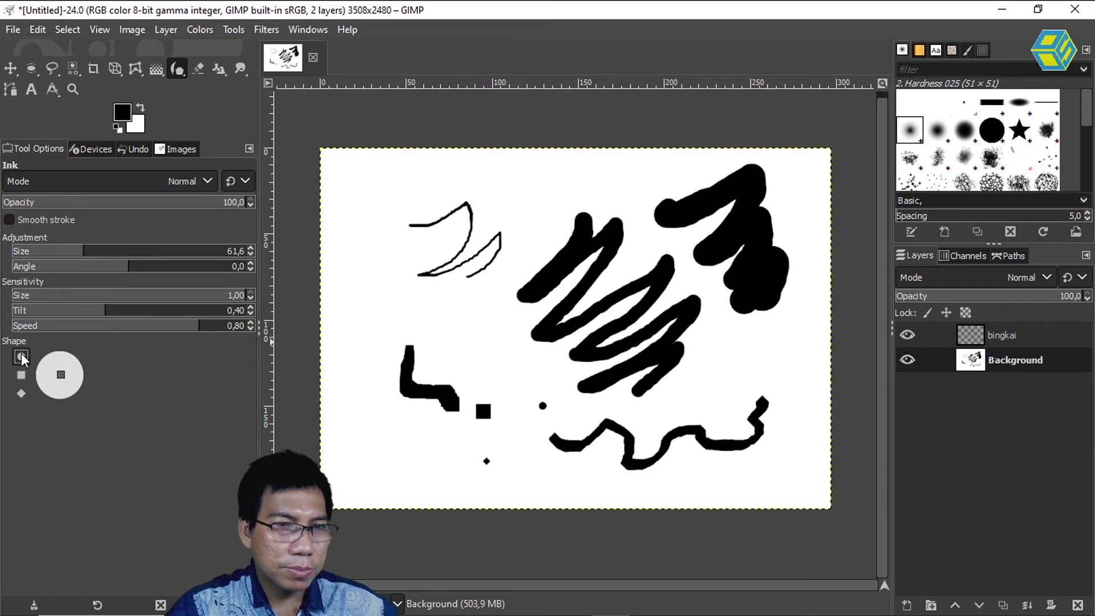
{"action": "left_click_drag", "start_coordinate": [63, 369], "coordinate": [55, 376]}
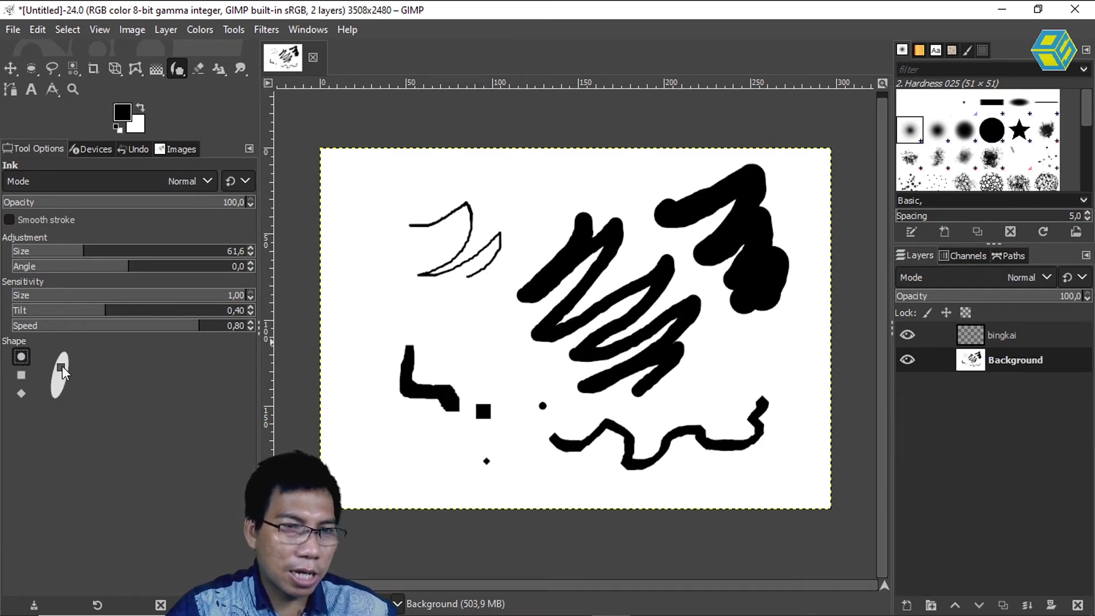
{"action": "left_click_drag", "start_coordinate": [370, 330], "coordinate": [426, 303]}
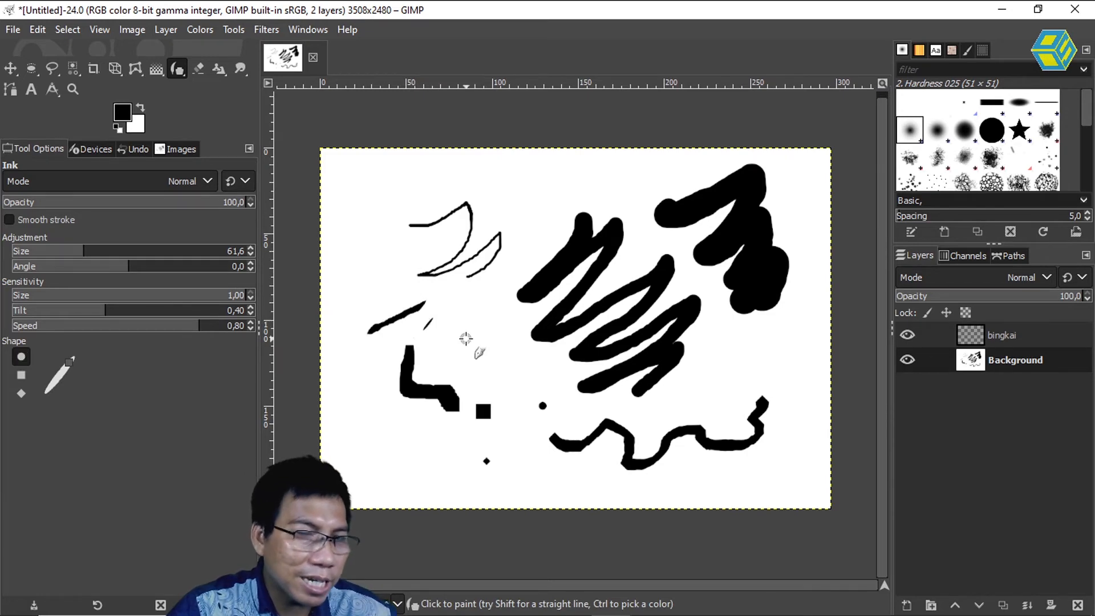
{"action": "left_click", "coordinate": [177, 69]}
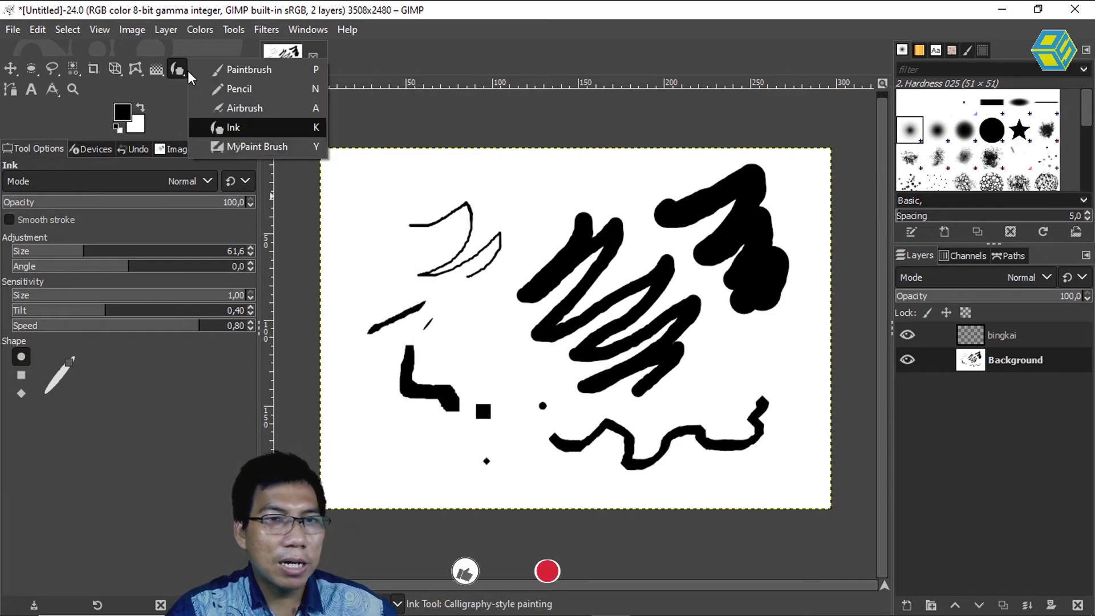
{"action": "left_click", "coordinate": [241, 72]}
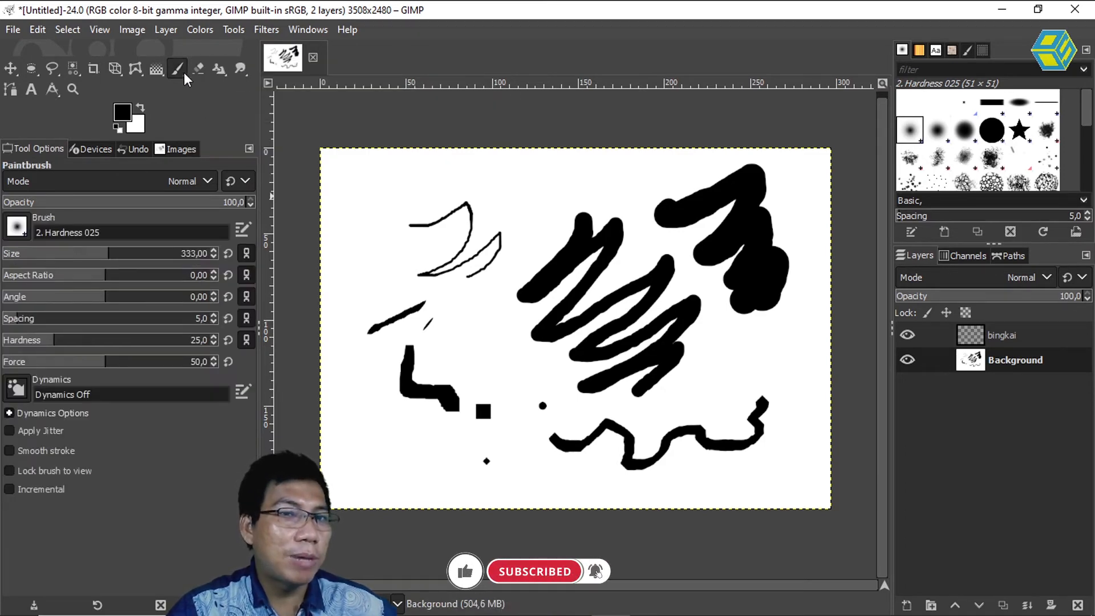
{"action": "left_click", "coordinate": [178, 70]}
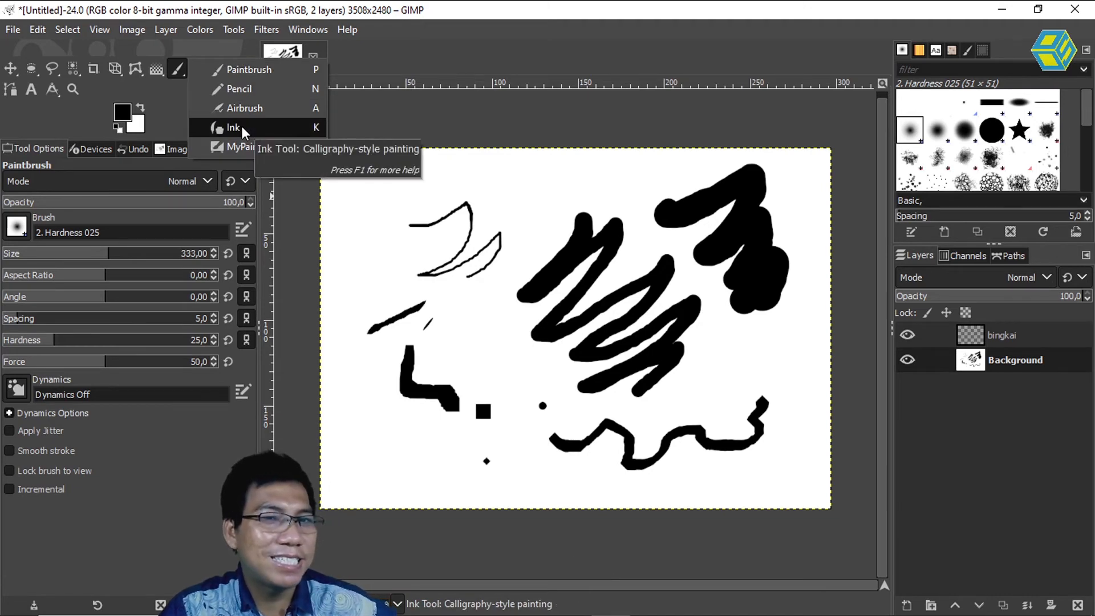
{"action": "left_click", "coordinate": [241, 127]}
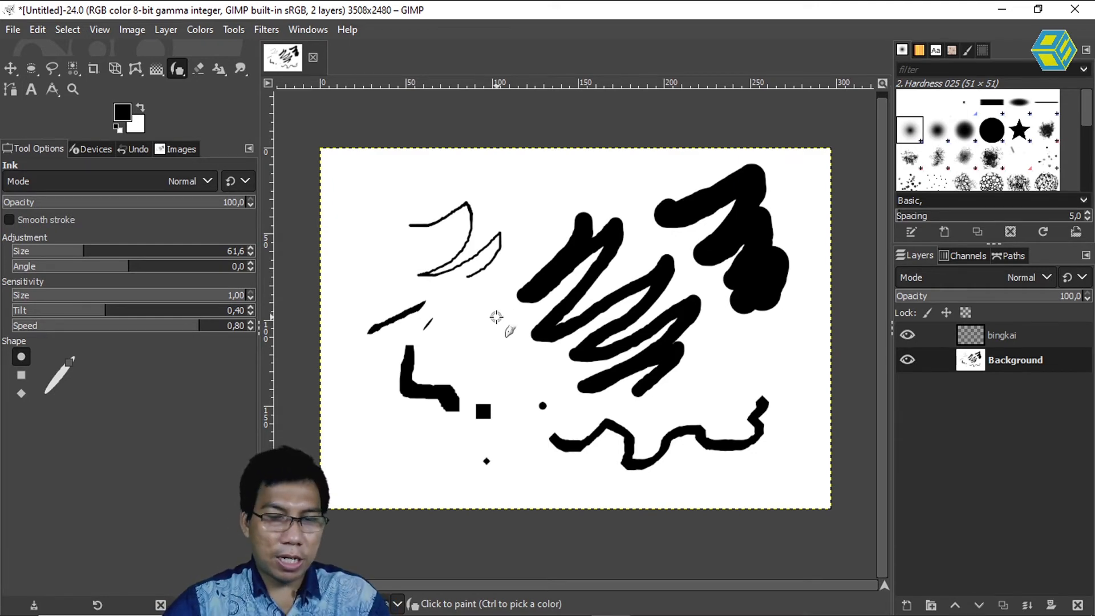
Undo all the ink strokes until the canvas is blank.
{"action": "key", "text": "ctrl+z"}
{"action": "key", "text": "ctrl+z"}
{"action": "key", "text": "ctrl+z"}
{"action": "key", "text": "ctrl+z"}
{"action": "key", "text": "ctrl+z"}
{"action": "key", "text": "ctrl+z"}
{"action": "key", "text": "ctrl+z"}
{"action": "key", "text": "ctrl+z"}
{"action": "key", "text": "ctrl+z"}
{"action": "key", "text": "ctrl+z"}
{"action": "key", "text": "ctrl+z"}
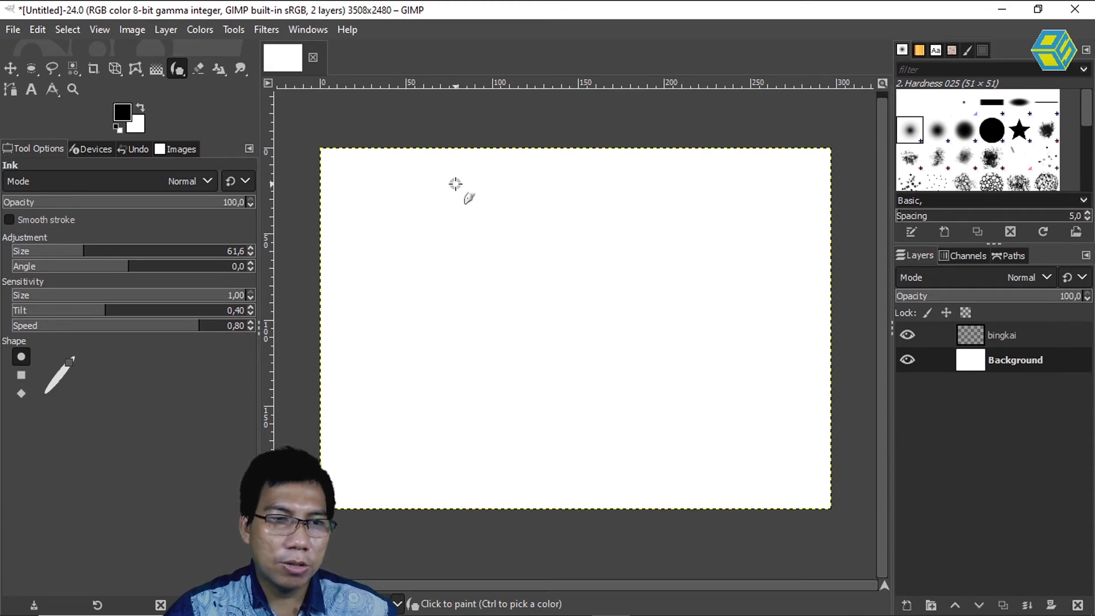
Write the word SISWA by hand across the upper canvas with the slanted elliptical Ink nib.
{"action": "mouse_move", "coordinate": [456, 183]}
{"action": "left_mouse_down"}
{"action": "mouse_move", "coordinate": [425, 211]}
{"action": "mouse_move", "coordinate": [455, 214]}
{"action": "mouse_move", "coordinate": [461, 228]}
{"action": "mouse_move", "coordinate": [434, 260]}
{"action": "mouse_move", "coordinate": [409, 269]}
{"action": "left_mouse_up"}
{"action": "left_click_drag", "start_coordinate": [494, 202], "coordinate": [476, 257]}
{"action": "mouse_move", "coordinate": [569, 181]}
{"action": "left_mouse_down"}
{"action": "mouse_move", "coordinate": [530, 198]}
{"action": "mouse_move", "coordinate": [527, 226]}
{"action": "mouse_move", "coordinate": [556, 224]}
{"action": "mouse_move", "coordinate": [522, 274]}
{"action": "left_mouse_up"}
{"action": "mouse_move", "coordinate": [596, 196]}
{"action": "left_mouse_down"}
{"action": "mouse_move", "coordinate": [627, 244]}
{"action": "mouse_move", "coordinate": [656, 261]}
{"action": "mouse_move", "coordinate": [691, 199]}
{"action": "mouse_move", "coordinate": [638, 212]}
{"action": "left_mouse_up"}
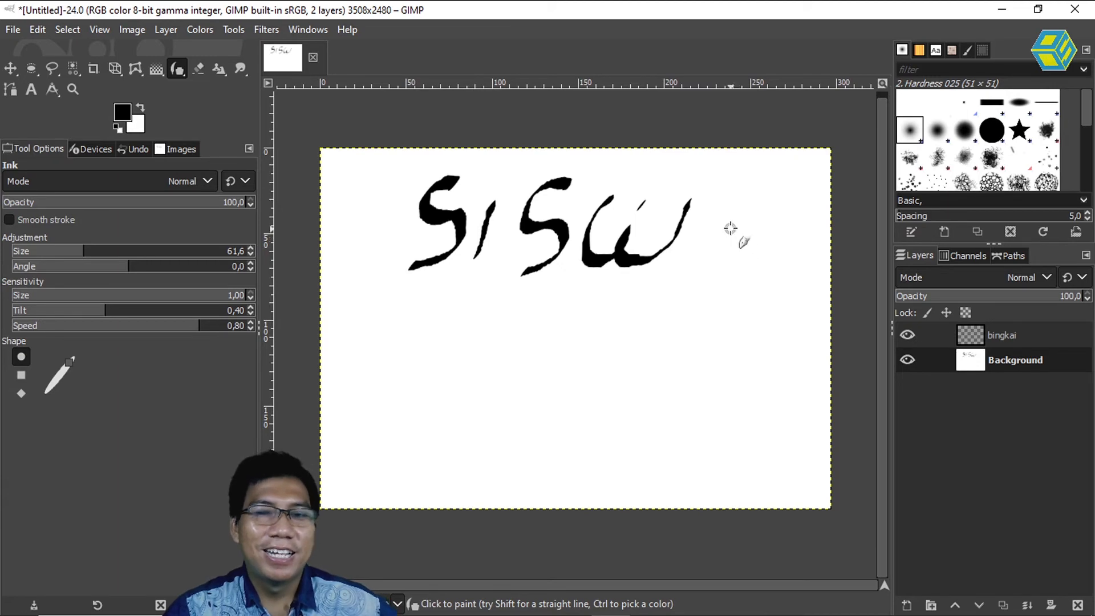
{"action": "mouse_move", "coordinate": [697, 264]}
{"action": "left_mouse_down"}
{"action": "mouse_move", "coordinate": [727, 204]}
{"action": "mouse_move", "coordinate": [746, 225]}
{"action": "mouse_move", "coordinate": [743, 265]}
{"action": "mouse_move", "coordinate": [709, 245]}
{"action": "mouse_move", "coordinate": [743, 234]}
{"action": "left_mouse_up"}
{"action": "mouse_move", "coordinate": [780, 203]}
{"action": "left_mouse_down"}
{"action": "mouse_move", "coordinate": [771, 265]}
{"action": "mouse_move", "coordinate": [785, 197]}
{"action": "mouse_move", "coordinate": [805, 276]}
{"action": "left_mouse_up"}
Undo all the strokes of the SISWA lettering.
{"action": "key", "text": "ctrl+z"}
{"action": "key", "text": "ctrl+z"}
{"action": "key", "text": "ctrl+z"}
{"action": "key", "text": "ctrl+z"}
{"action": "key", "text": "ctrl+z"}
{"action": "key", "text": "ctrl+z"}
{"action": "key", "text": "ctrl+z"}
{"action": "key", "text": "ctrl+z"}
{"action": "key", "text": "ctrl+z"}
{"action": "key", "text": "ctrl+z"}
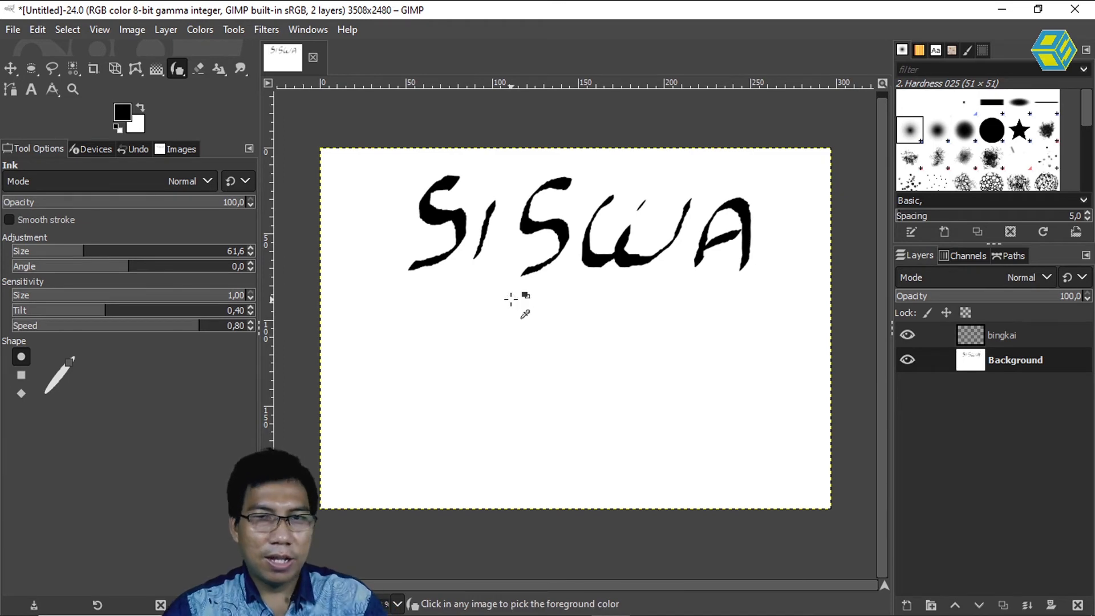
Draw a large slanted leaf across the canvas centre with an outline, a central vein and side veins in ink.
{"action": "mouse_move", "coordinate": [411, 416]}
{"action": "left_mouse_down"}
{"action": "mouse_move", "coordinate": [454, 327]}
{"action": "mouse_move", "coordinate": [629, 266]}
{"action": "mouse_move", "coordinate": [687, 211]}
{"action": "mouse_move", "coordinate": [673, 297]}
{"action": "mouse_move", "coordinate": [626, 375]}
{"action": "mouse_move", "coordinate": [553, 415]}
{"action": "mouse_move", "coordinate": [410, 418]}
{"action": "mouse_move", "coordinate": [459, 380]}
{"action": "mouse_move", "coordinate": [562, 348]}
{"action": "mouse_move", "coordinate": [630, 301]}
{"action": "mouse_move", "coordinate": [673, 234]}
{"action": "left_mouse_up"}
{"action": "left_click_drag", "start_coordinate": [570, 343], "coordinate": [667, 303]}
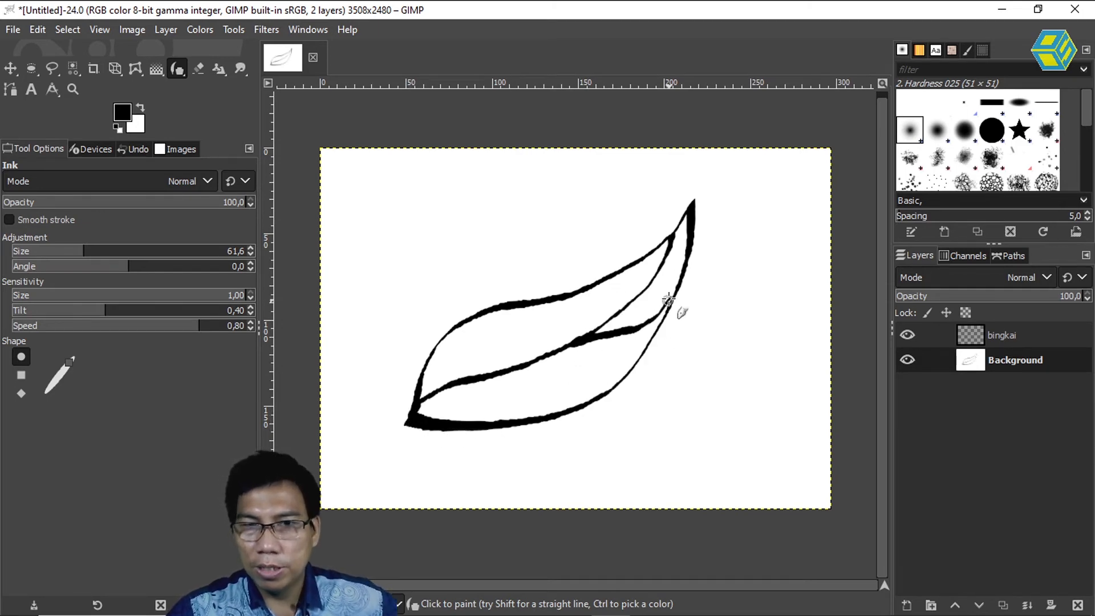
{"action": "mouse_move", "coordinate": [535, 363]}
{"action": "left_mouse_down"}
{"action": "mouse_move", "coordinate": [647, 361]}
{"action": "mouse_move", "coordinate": [643, 349]}
{"action": "left_mouse_up"}
{"action": "mouse_move", "coordinate": [478, 379]}
{"action": "left_mouse_down"}
{"action": "mouse_move", "coordinate": [550, 410]}
{"action": "mouse_move", "coordinate": [521, 311]}
{"action": "left_mouse_up"}
{"action": "left_click_drag", "start_coordinate": [539, 365], "coordinate": [555, 299]}
{"action": "mouse_move", "coordinate": [579, 342]}
{"action": "left_mouse_down"}
{"action": "mouse_move", "coordinate": [591, 301]}
{"action": "mouse_move", "coordinate": [653, 235]}
{"action": "left_mouse_up"}
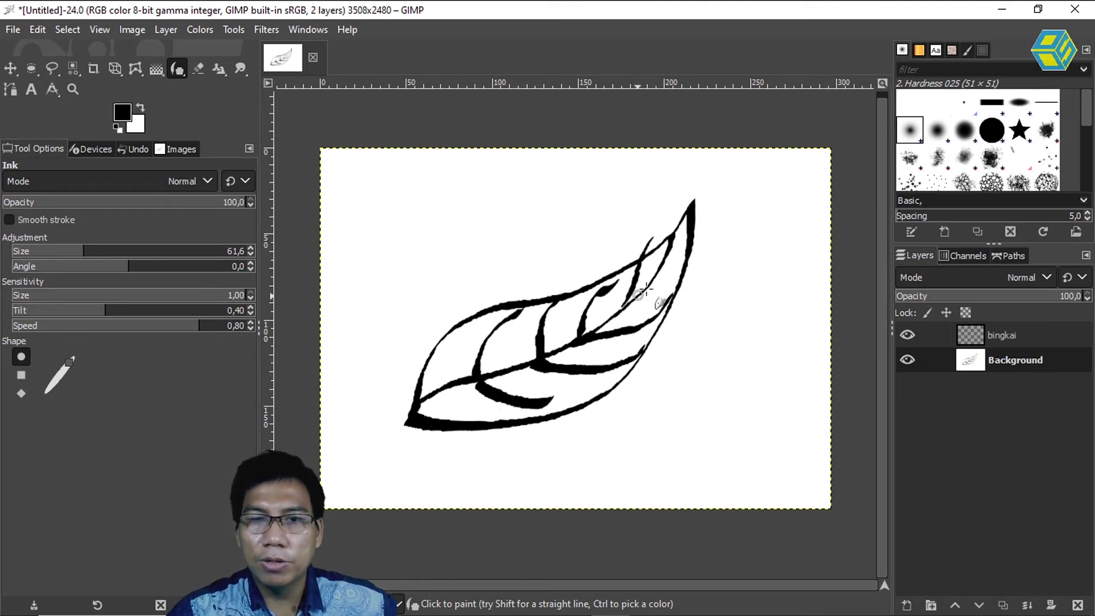
{"action": "left_click_drag", "start_coordinate": [647, 286], "coordinate": [680, 265]}
Draw the outlines of two upright leaves, a lower leaf and a small downward leaf from the large leaf's base.
{"action": "mouse_move", "coordinate": [410, 417]}
{"action": "left_mouse_down"}
{"action": "mouse_move", "coordinate": [390, 311]}
{"action": "mouse_move", "coordinate": [425, 258]}
{"action": "mouse_move", "coordinate": [442, 180]}
{"action": "mouse_move", "coordinate": [472, 320]}
{"action": "left_mouse_up"}
{"action": "mouse_move", "coordinate": [483, 432]}
{"action": "left_mouse_down"}
{"action": "mouse_move", "coordinate": [577, 448]}
{"action": "mouse_move", "coordinate": [668, 431]}
{"action": "mouse_move", "coordinate": [655, 472]}
{"action": "mouse_move", "coordinate": [568, 499]}
{"action": "mouse_move", "coordinate": [478, 484]}
{"action": "mouse_move", "coordinate": [419, 422]}
{"action": "mouse_move", "coordinate": [358, 400]}
{"action": "mouse_move", "coordinate": [318, 356]}
{"action": "mouse_move", "coordinate": [338, 213]}
{"action": "mouse_move", "coordinate": [374, 251]}
{"action": "mouse_move", "coordinate": [386, 298]}
{"action": "left_mouse_up"}
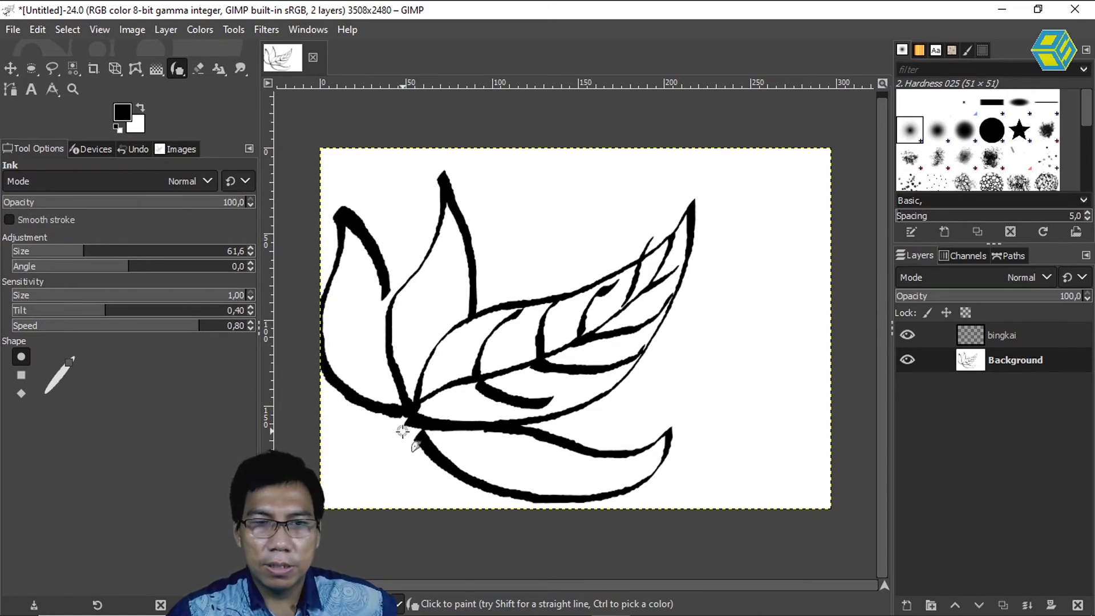
{"action": "mouse_move", "coordinate": [405, 434]}
{"action": "left_mouse_down"}
{"action": "mouse_move", "coordinate": [392, 463]}
{"action": "mouse_move", "coordinate": [408, 513]}
{"action": "left_mouse_up"}
{"action": "left_click_drag", "start_coordinate": [465, 476], "coordinate": [479, 516]}
Draw the central and side veins inside the two upright leaves.
{"action": "mouse_move", "coordinate": [414, 399]}
{"action": "left_mouse_down"}
{"action": "mouse_move", "coordinate": [423, 324]}
{"action": "mouse_move", "coordinate": [457, 208]}
{"action": "left_mouse_up"}
{"action": "mouse_move", "coordinate": [433, 317]}
{"action": "left_mouse_down"}
{"action": "mouse_move", "coordinate": [471, 283]}
{"action": "mouse_move", "coordinate": [421, 265]}
{"action": "mouse_move", "coordinate": [433, 245]}
{"action": "left_mouse_up"}
{"action": "mouse_move", "coordinate": [410, 348]}
{"action": "left_mouse_down"}
{"action": "mouse_move", "coordinate": [392, 322]}
{"action": "mouse_move", "coordinate": [450, 331]}
{"action": "left_mouse_up"}
{"action": "mouse_move", "coordinate": [398, 403]}
{"action": "left_mouse_down"}
{"action": "mouse_move", "coordinate": [356, 327]}
{"action": "mouse_move", "coordinate": [350, 236]}
{"action": "left_mouse_up"}
{"action": "left_click_drag", "start_coordinate": [349, 309], "coordinate": [376, 272]}
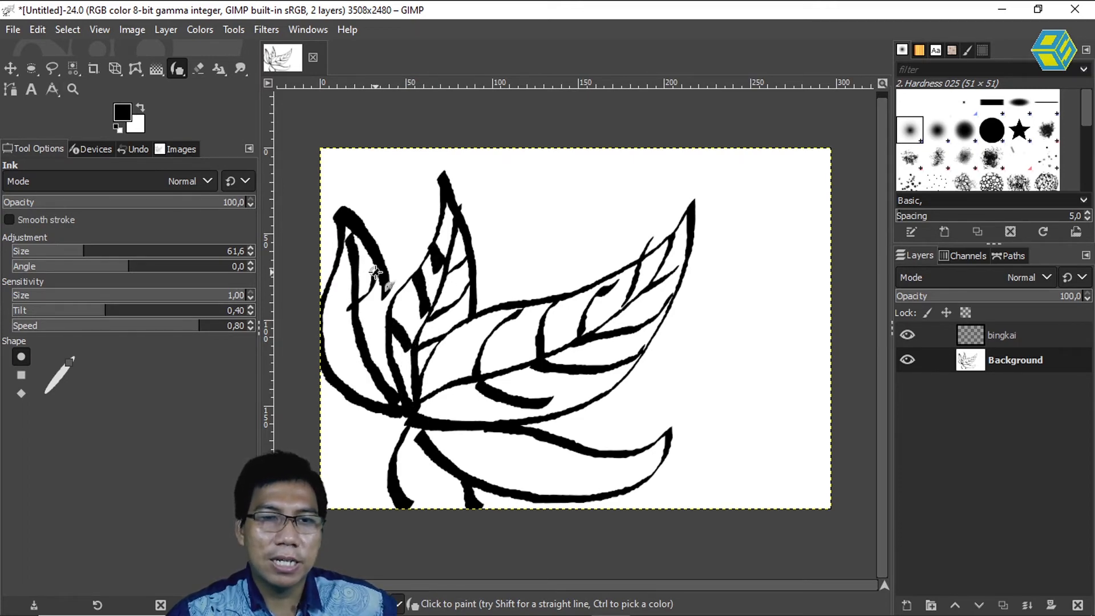
{"action": "left_click_drag", "start_coordinate": [358, 315], "coordinate": [323, 289]}
{"action": "left_click_drag", "start_coordinate": [360, 349], "coordinate": [322, 336]}
Add central and side veins to the long lower leaf and the small leaf at the canvas's lower edge.
{"action": "mouse_move", "coordinate": [451, 429]}
{"action": "left_mouse_down"}
{"action": "mouse_move", "coordinate": [557, 473]}
{"action": "mouse_move", "coordinate": [668, 450]}
{"action": "left_mouse_up"}
{"action": "left_click_drag", "start_coordinate": [586, 471], "coordinate": [606, 490]}
{"action": "left_click_drag", "start_coordinate": [529, 479], "coordinate": [542, 496]}
{"action": "left_click_drag", "start_coordinate": [494, 448], "coordinate": [482, 478]}
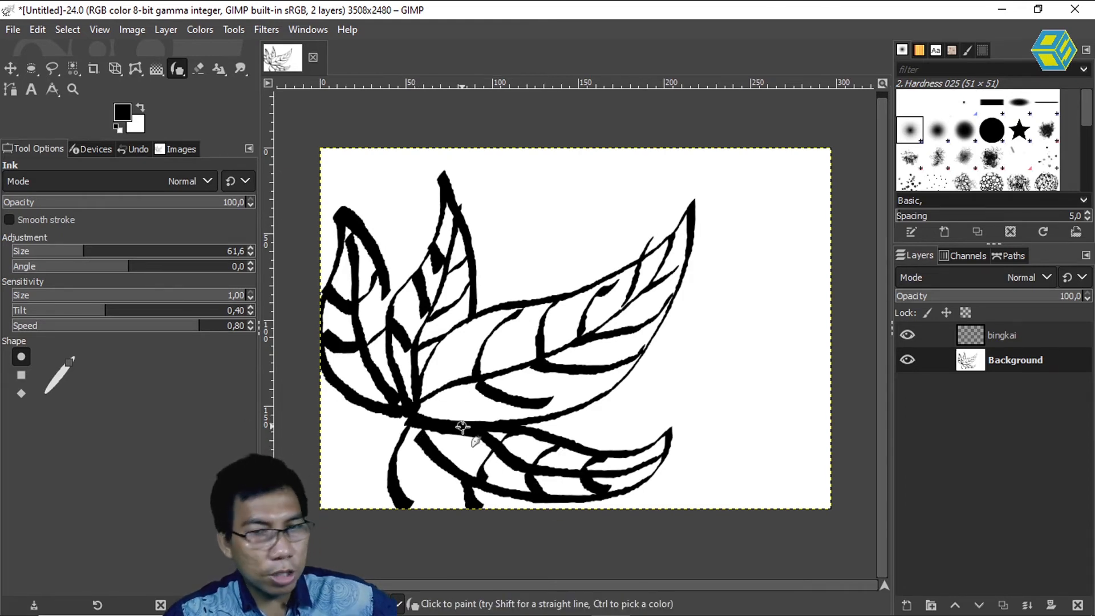
{"action": "left_click_drag", "start_coordinate": [420, 448], "coordinate": [439, 512]}
{"action": "left_click_drag", "start_coordinate": [427, 473], "coordinate": [459, 494]}
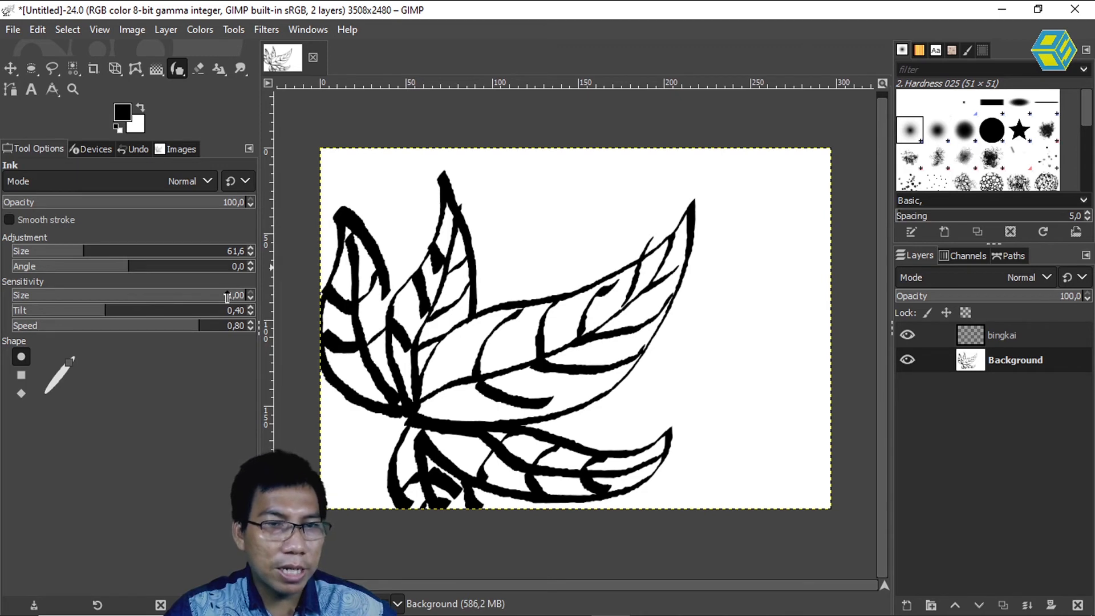
Set the Ink size sensitivity to 0.28 and draw a wavy stroke above the large leaf.
{"action": "left_click_drag", "start_coordinate": [167, 296], "coordinate": [77, 297]}
{"action": "mouse_move", "coordinate": [547, 218]}
{"action": "left_mouse_down"}
{"action": "mouse_move", "coordinate": [598, 230]}
{"action": "mouse_move", "coordinate": [625, 192]}
{"action": "mouse_move", "coordinate": [652, 191]}
{"action": "left_mouse_up"}
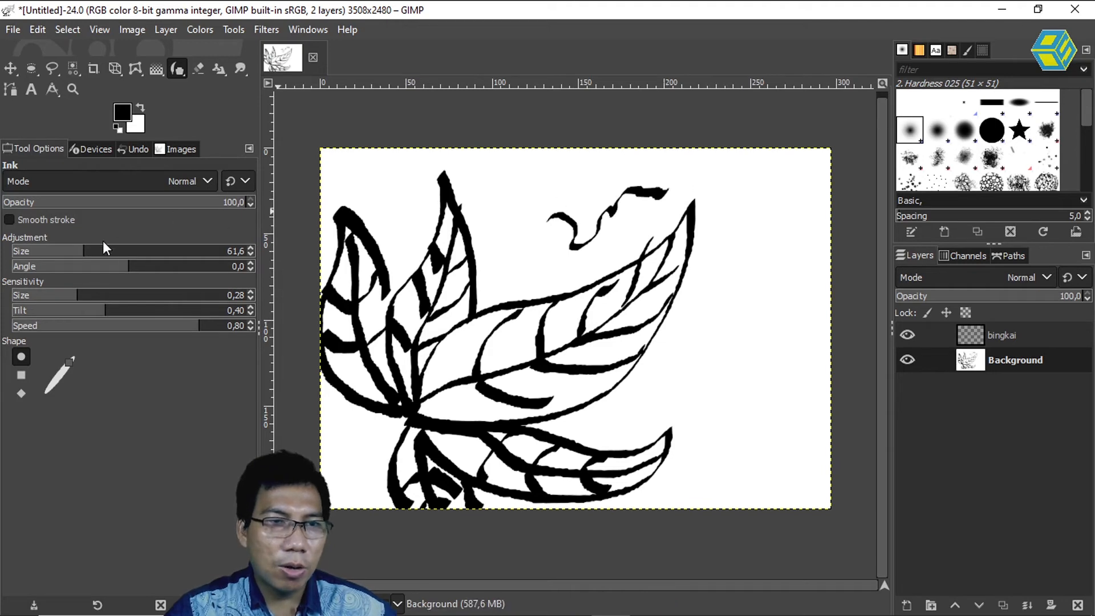
Set the Ink size to 154.8 and paint curved strokes on the right of the canvas with size sensitivity 0.63, then 0.17.
{"action": "left_click_drag", "start_coordinate": [82, 253], "coordinate": [193, 252]}
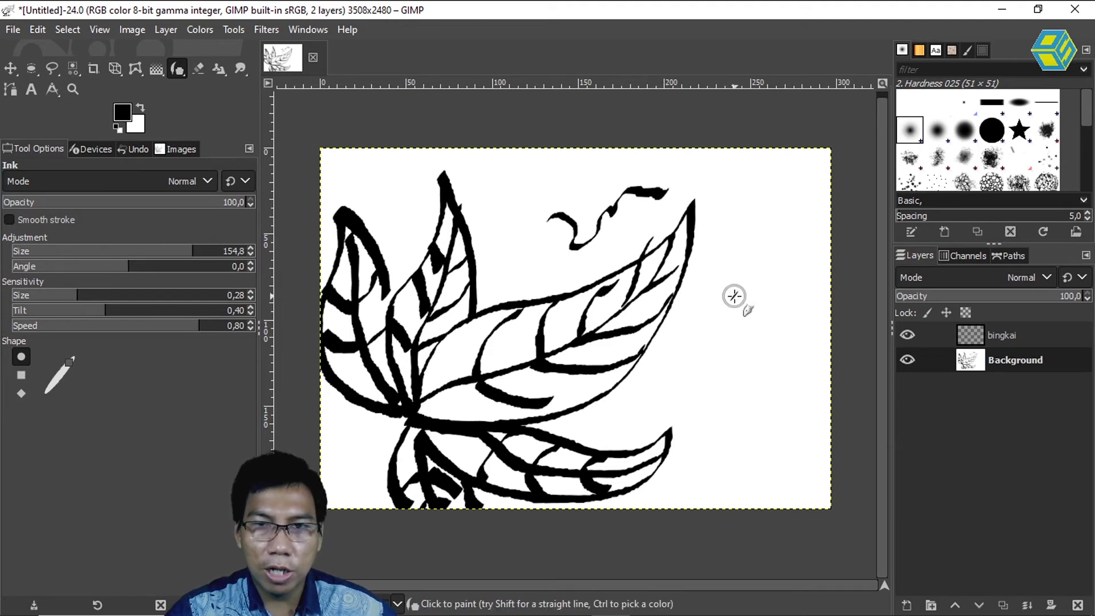
{"action": "left_click_drag", "start_coordinate": [91, 295], "coordinate": [159, 295]}
{"action": "left_click_drag", "start_coordinate": [731, 342], "coordinate": [783, 331]}
{"action": "mouse_move", "coordinate": [771, 382]}
{"action": "left_mouse_down"}
{"action": "mouse_move", "coordinate": [741, 410]}
{"action": "mouse_move", "coordinate": [713, 382]}
{"action": "mouse_move", "coordinate": [709, 425]}
{"action": "mouse_move", "coordinate": [782, 446]}
{"action": "mouse_move", "coordinate": [726, 480]}
{"action": "mouse_move", "coordinate": [694, 462]}
{"action": "mouse_move", "coordinate": [701, 508]}
{"action": "mouse_move", "coordinate": [780, 501]}
{"action": "mouse_move", "coordinate": [797, 371]}
{"action": "mouse_move", "coordinate": [773, 238]}
{"action": "mouse_move", "coordinate": [804, 235]}
{"action": "mouse_move", "coordinate": [799, 256]}
{"action": "left_mouse_up"}
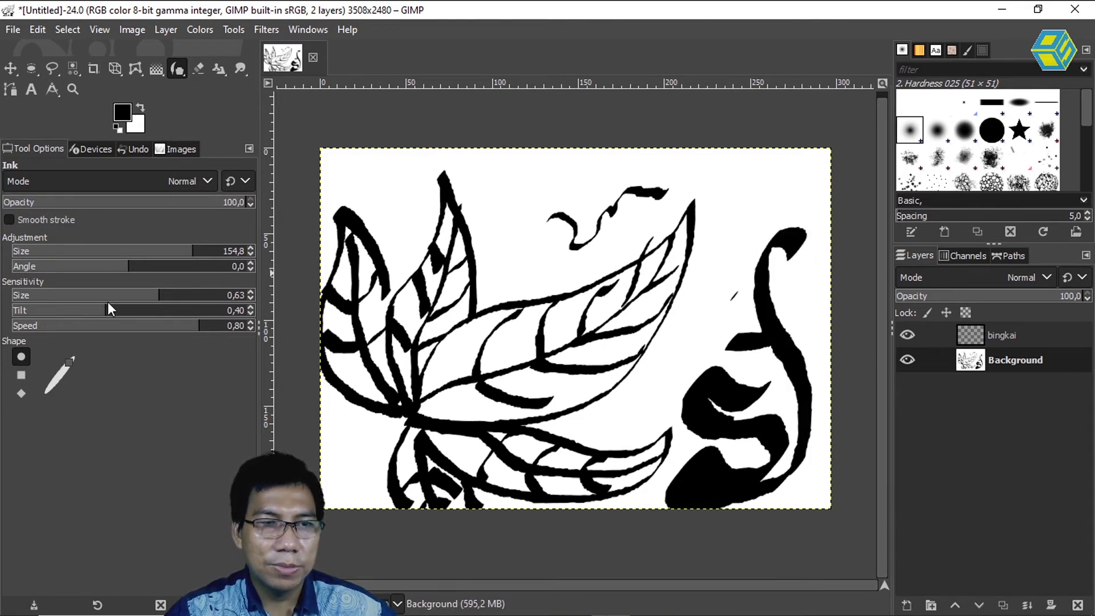
{"action": "left_click_drag", "start_coordinate": [154, 295], "coordinate": [51, 295]}
{"action": "mouse_move", "coordinate": [758, 187]}
{"action": "left_mouse_down"}
{"action": "mouse_move", "coordinate": [732, 220]}
{"action": "mouse_move", "coordinate": [730, 249]}
{"action": "mouse_move", "coordinate": [699, 269]}
{"action": "mouse_move", "coordinate": [709, 315]}
{"action": "mouse_move", "coordinate": [683, 330]}
{"action": "mouse_move", "coordinate": [694, 365]}
{"action": "left_mouse_up"}
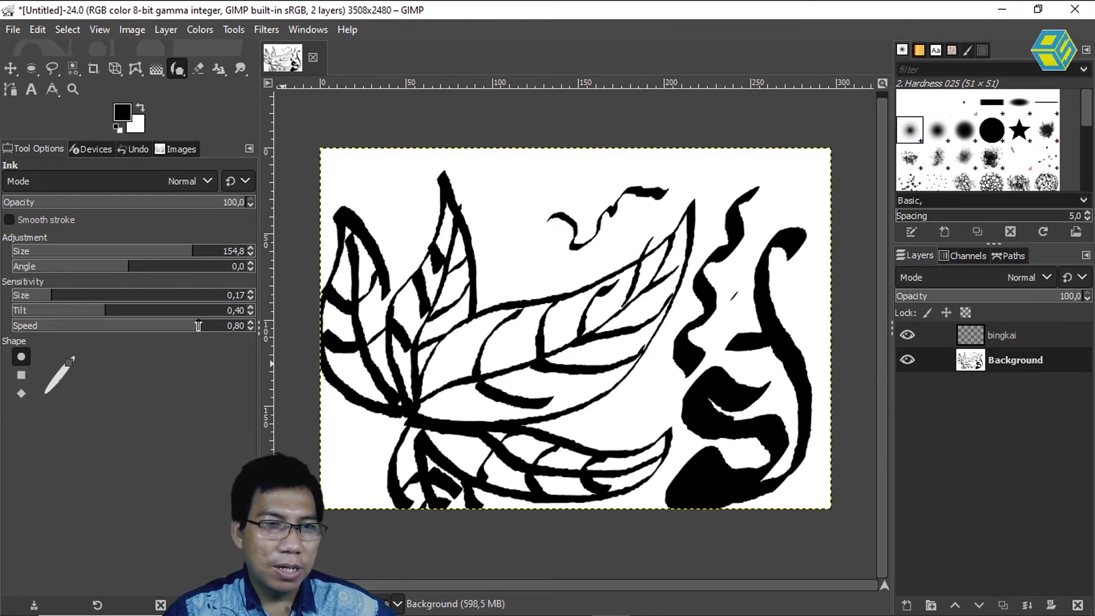
Above the large leaf, draw a long looping line at speed sensitivity 1.00 and a heavy wavy stroke at 0.36.
{"action": "left_click_drag", "start_coordinate": [199, 325], "coordinate": [252, 332]}
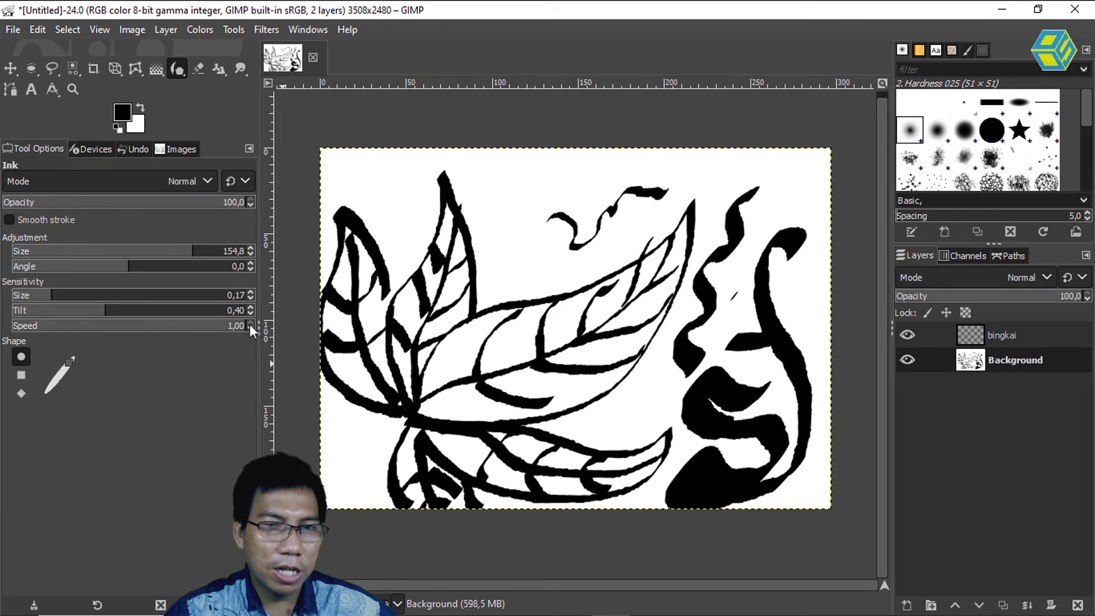
{"action": "mouse_move", "coordinate": [504, 220]}
{"action": "left_mouse_down"}
{"action": "mouse_move", "coordinate": [537, 272]}
{"action": "mouse_move", "coordinate": [588, 251]}
{"action": "mouse_move", "coordinate": [612, 264]}
{"action": "mouse_move", "coordinate": [703, 192]}
{"action": "mouse_move", "coordinate": [750, 195]}
{"action": "mouse_move", "coordinate": [758, 229]}
{"action": "mouse_move", "coordinate": [737, 258]}
{"action": "mouse_move", "coordinate": [604, 191]}
{"action": "mouse_move", "coordinate": [546, 207]}
{"action": "mouse_move", "coordinate": [522, 181]}
{"action": "mouse_move", "coordinate": [504, 230]}
{"action": "left_mouse_up"}
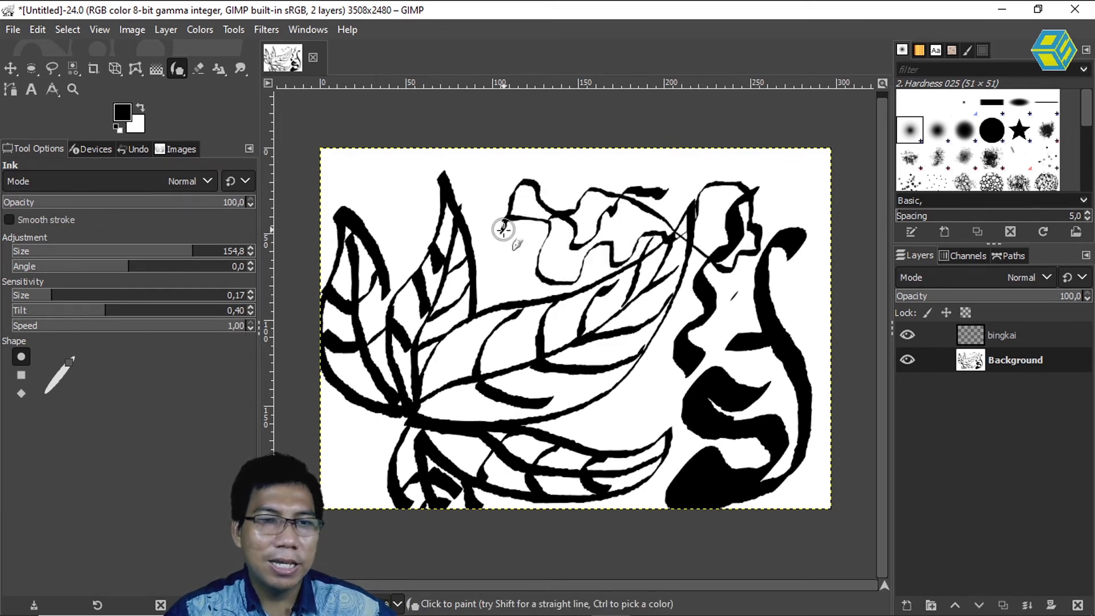
{"action": "left_click_drag", "start_coordinate": [239, 329], "coordinate": [95, 326]}
{"action": "mouse_move", "coordinate": [520, 233]}
{"action": "left_mouse_down"}
{"action": "mouse_move", "coordinate": [493, 280]}
{"action": "mouse_move", "coordinate": [539, 262]}
{"action": "mouse_move", "coordinate": [569, 289]}
{"action": "mouse_move", "coordinate": [609, 284]}
{"action": "left_mouse_up"}
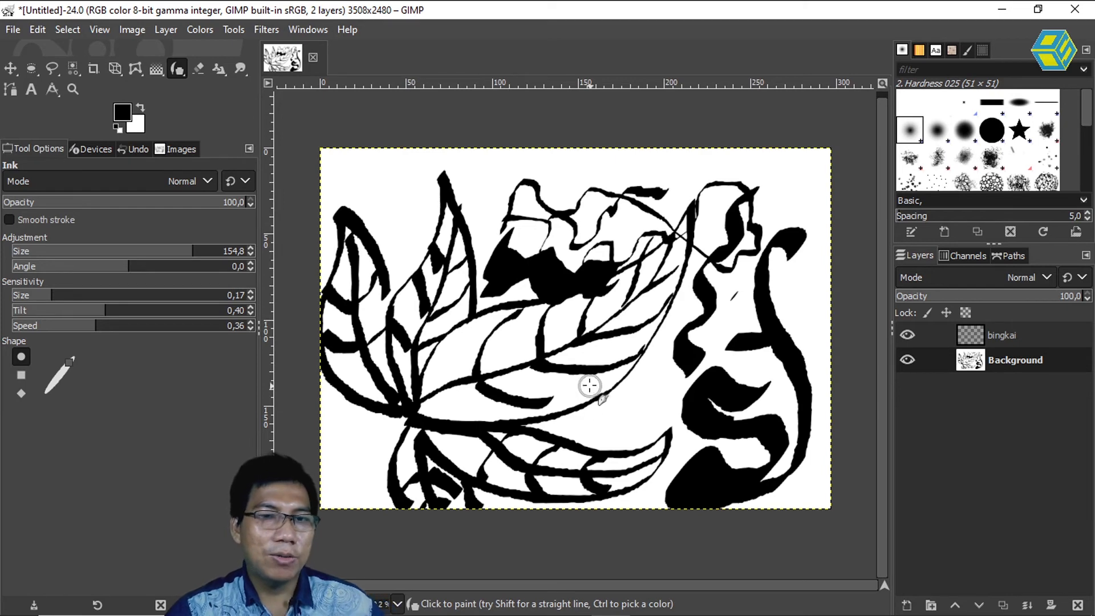
Clear the whole Background layer to plain white.
{"action": "key", "text": "ctrl"}
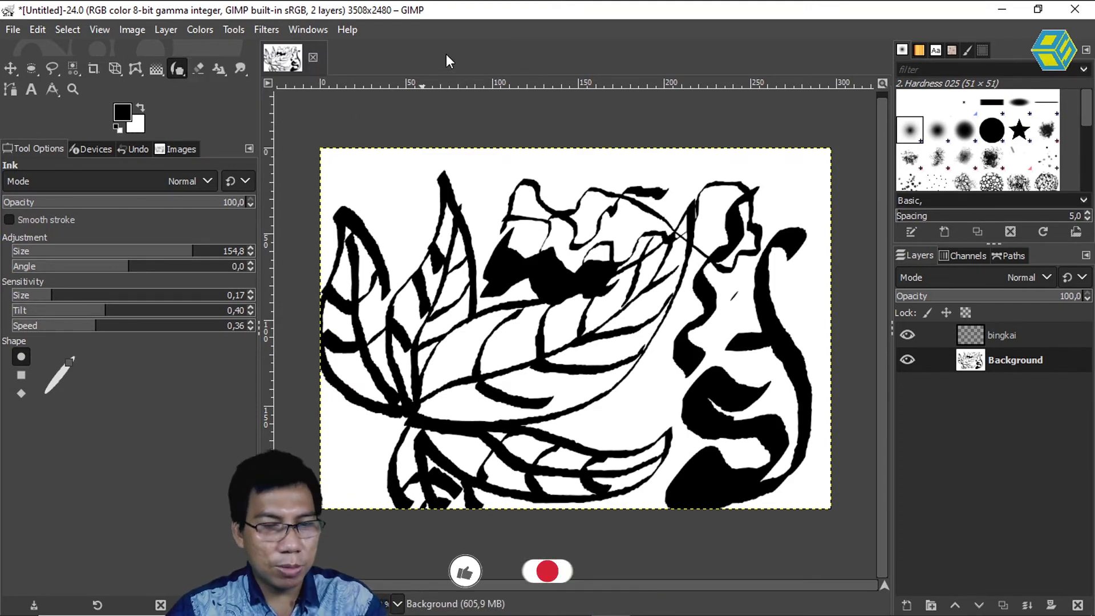
{"action": "key", "text": "ctrl"}
{"action": "key", "text": "Delete"}
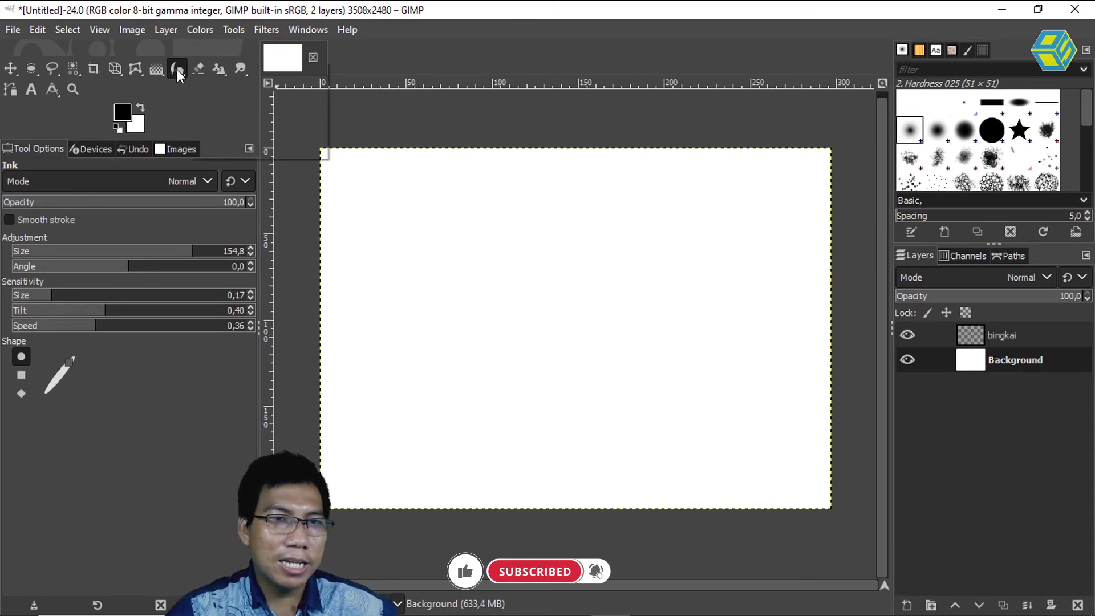
With the MyPaint Brush tool and the short grass brush, paint a winding stroke from the upper left to the lower centre.
{"action": "mouse_move", "coordinate": [176, 70]}
{"action": "left_click", "coordinate": [248, 146]}
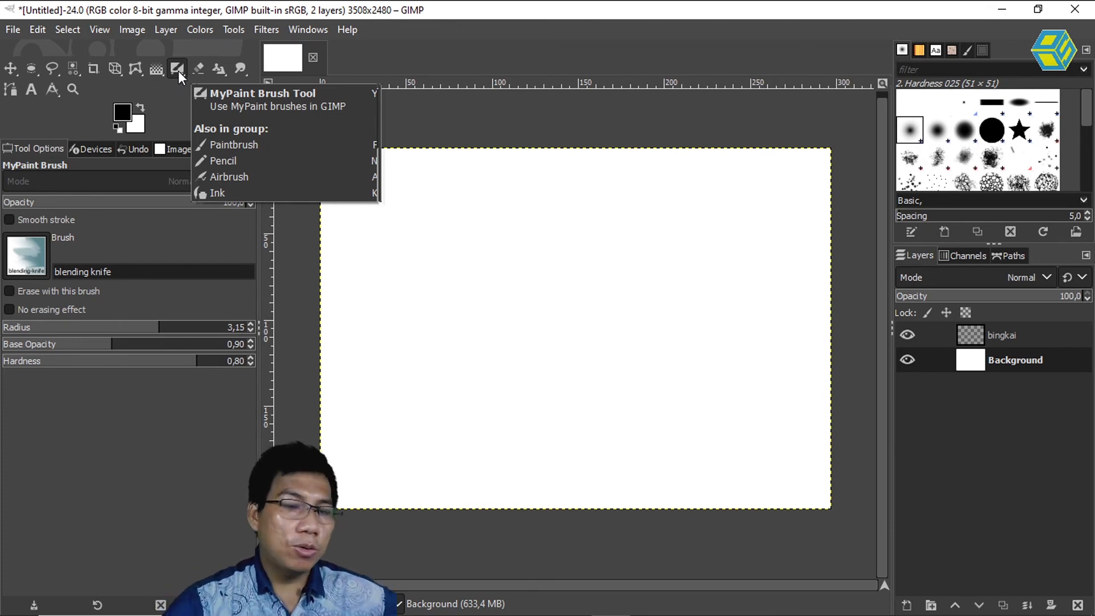
{"action": "left_click", "coordinate": [19, 259]}
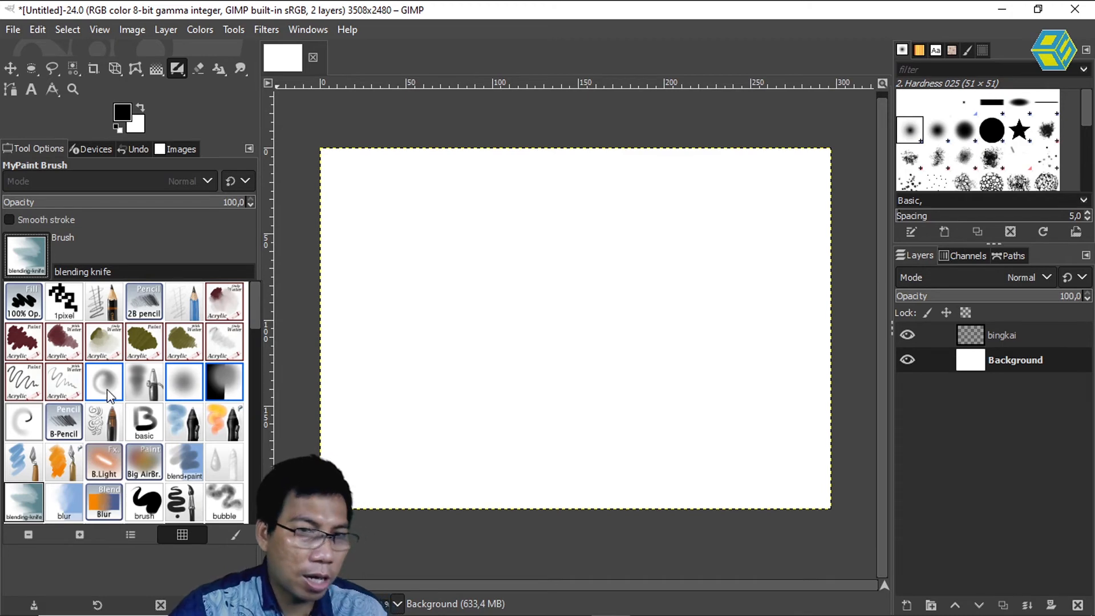
{"action": "left_click_drag", "start_coordinate": [255, 312], "coordinate": [253, 385]}
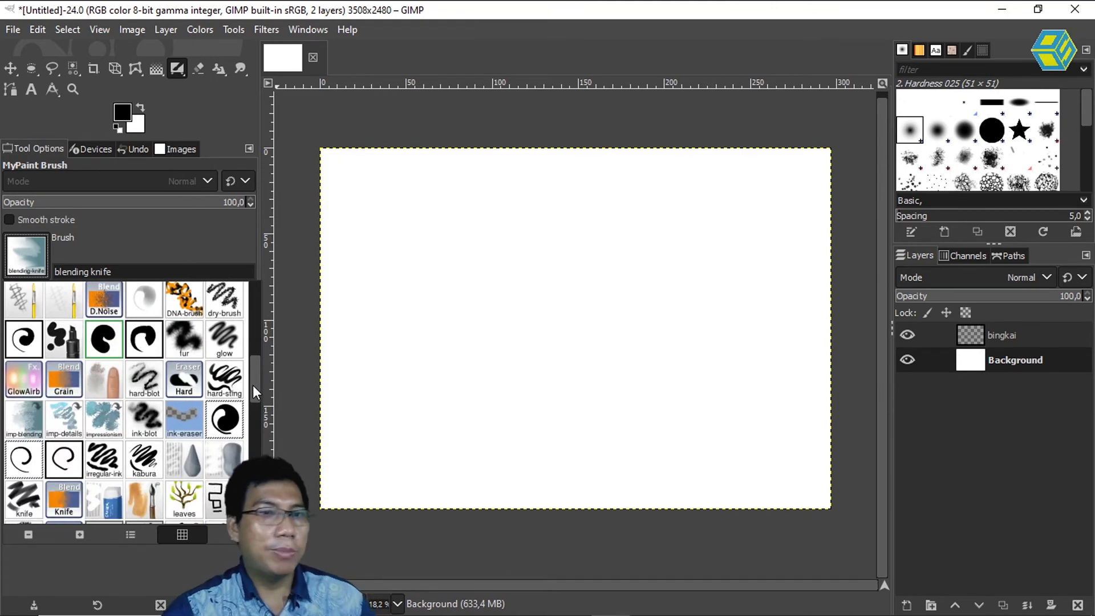
{"action": "left_click_drag", "start_coordinate": [252, 385], "coordinate": [248, 450]}
{"action": "scroll", "coordinate": [249, 450], "scroll_direction": "down", "scroll_amount": 4}
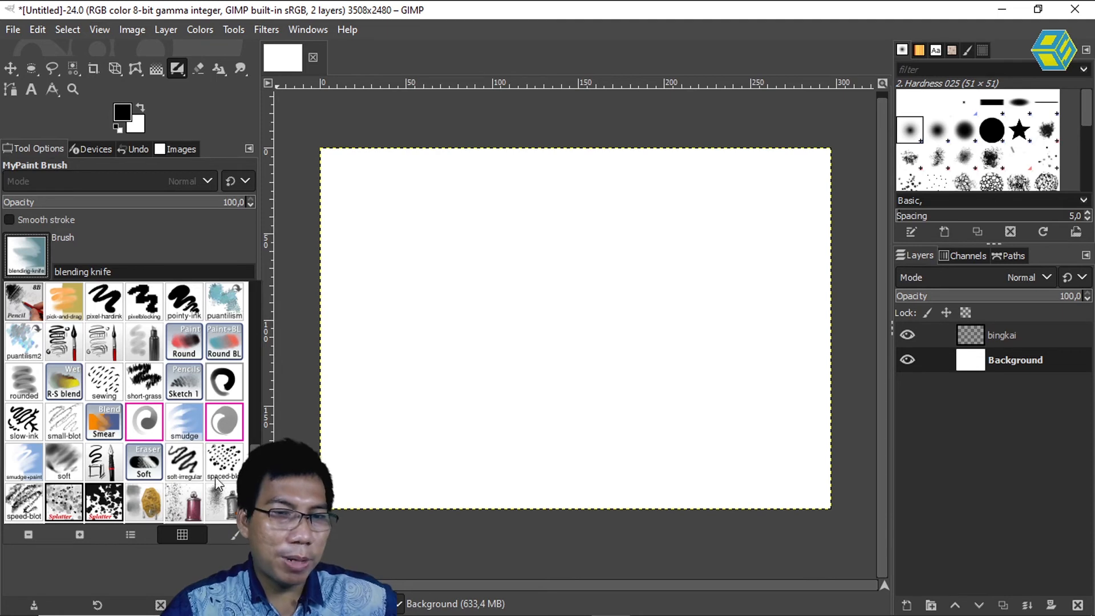
{"action": "left_click", "coordinate": [139, 376]}
{"action": "mouse_move", "coordinate": [376, 208]}
{"action": "left_mouse_down"}
{"action": "mouse_move", "coordinate": [402, 257]}
{"action": "mouse_move", "coordinate": [413, 358]}
{"action": "mouse_move", "coordinate": [494, 405]}
{"action": "mouse_move", "coordinate": [577, 401]}
{"action": "left_mouse_up"}
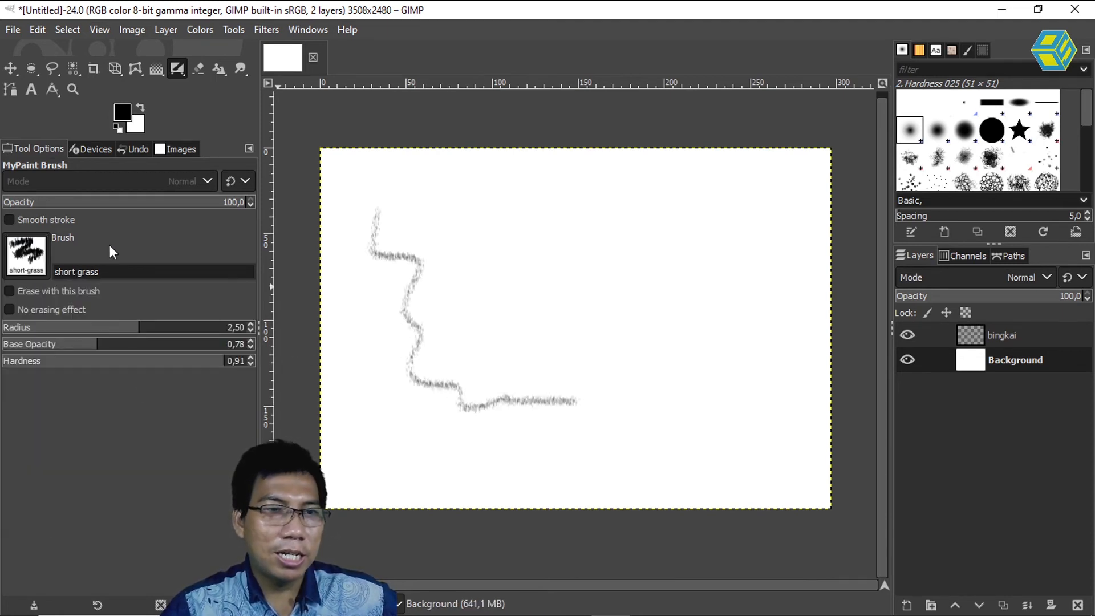
Paint straight grey strokes at upper centre with the paint barrr sm brush and a thin winding line with the liner brush.
{"action": "left_click", "coordinate": [26, 254]}
{"action": "left_click", "coordinate": [223, 311]}
{"action": "left_click", "coordinate": [542, 193]}
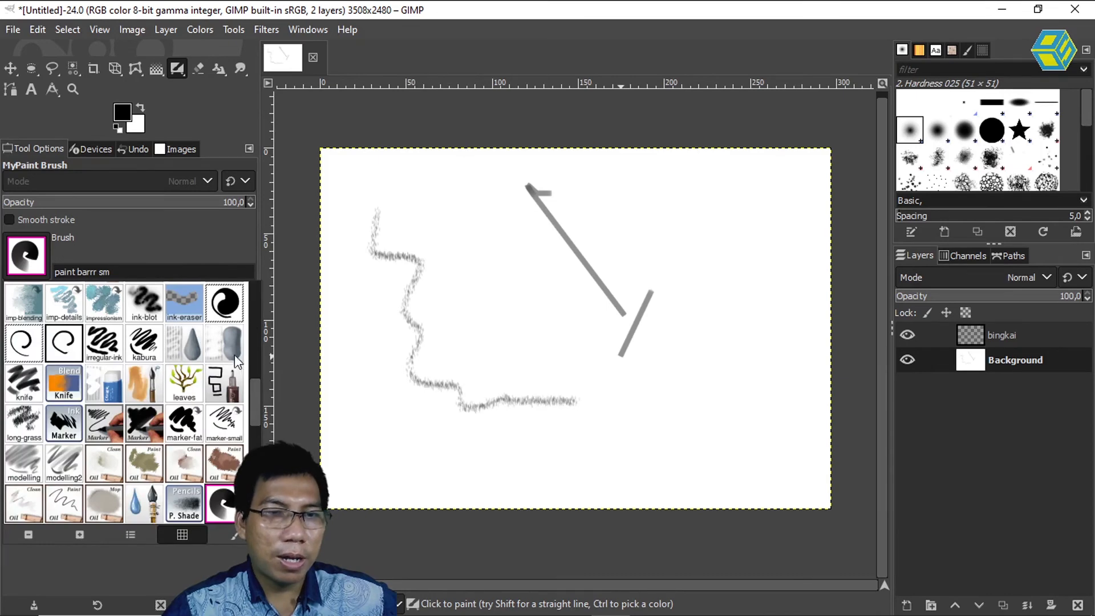
{"action": "left_click", "coordinate": [228, 384]}
{"action": "left_click_drag", "start_coordinate": [481, 252], "coordinate": [512, 264]}
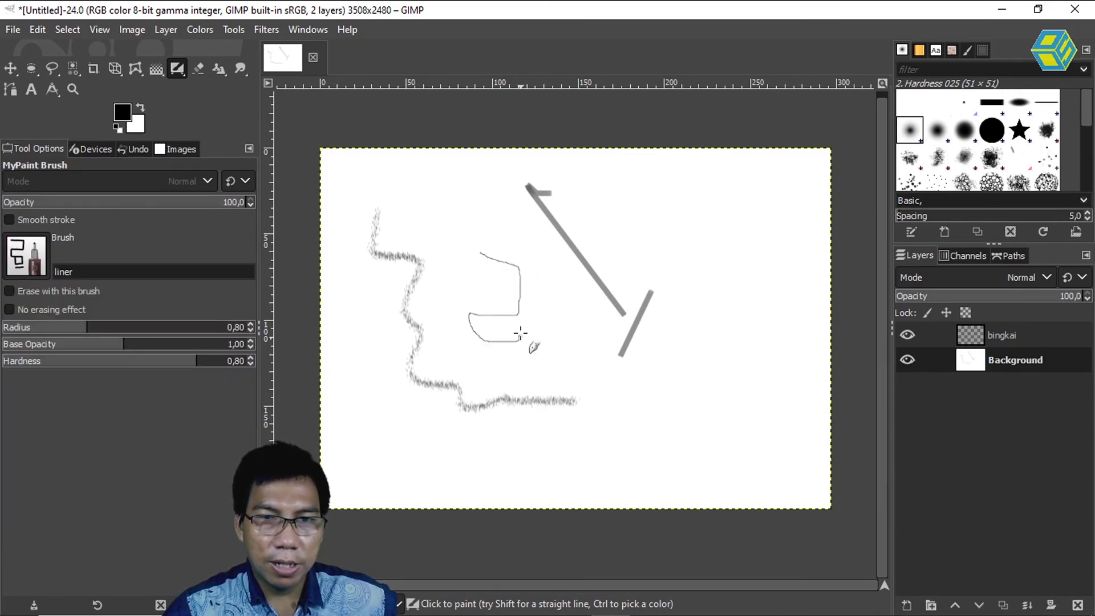
Smudge the lower end of the long grey stroke with the grainy blending brush and set its radius to 4.32.
{"action": "left_click", "coordinate": [35, 254]}
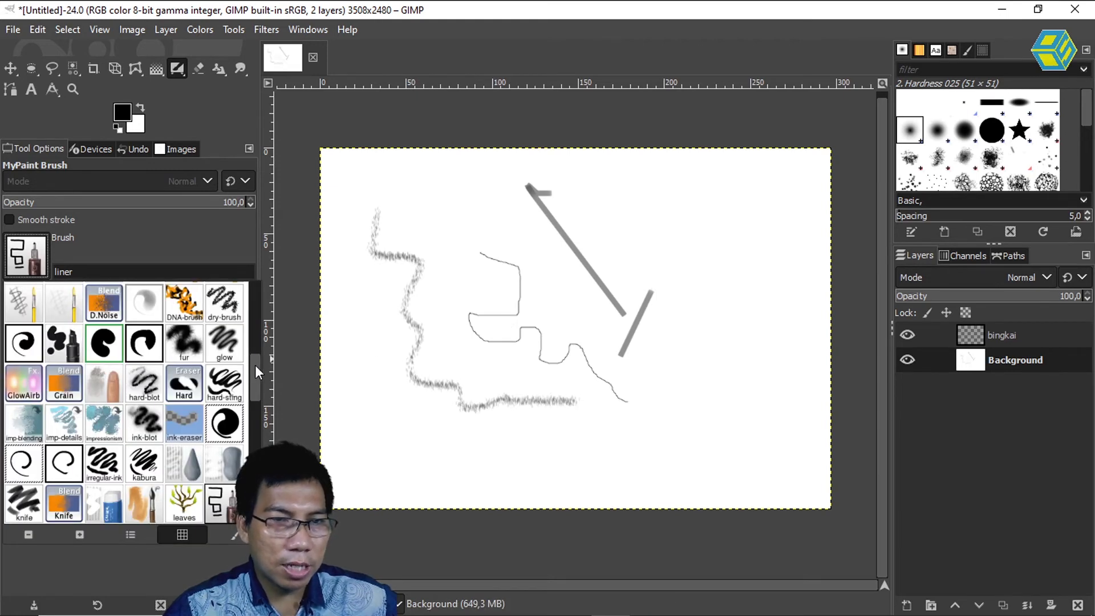
{"action": "left_click_drag", "start_coordinate": [256, 365], "coordinate": [256, 362]}
{"action": "left_click", "coordinate": [114, 386]}
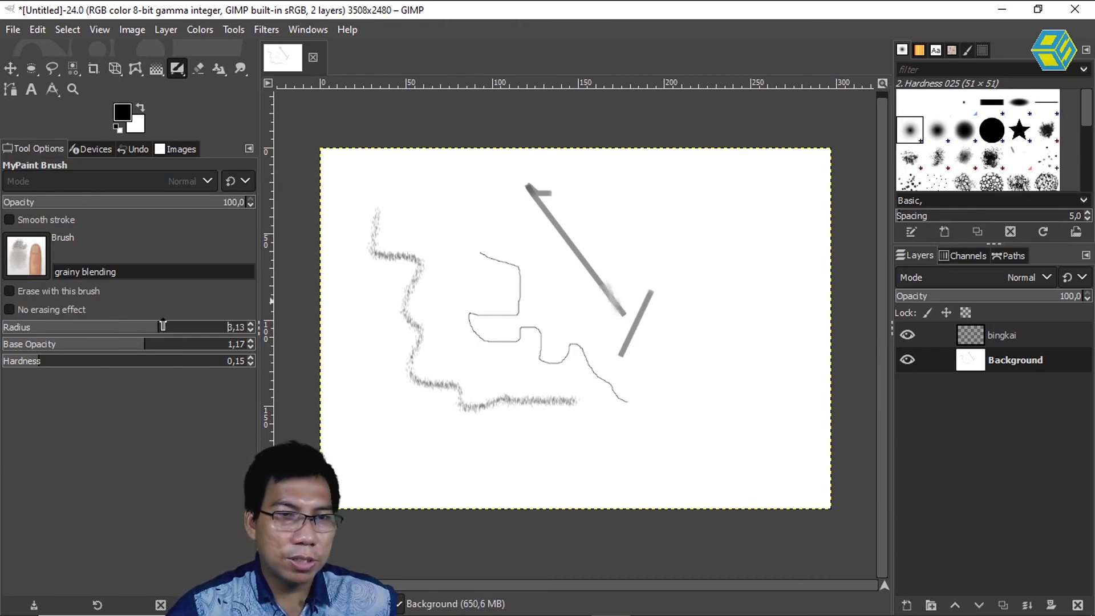
{"action": "left_click_drag", "start_coordinate": [146, 326], "coordinate": [194, 327]}
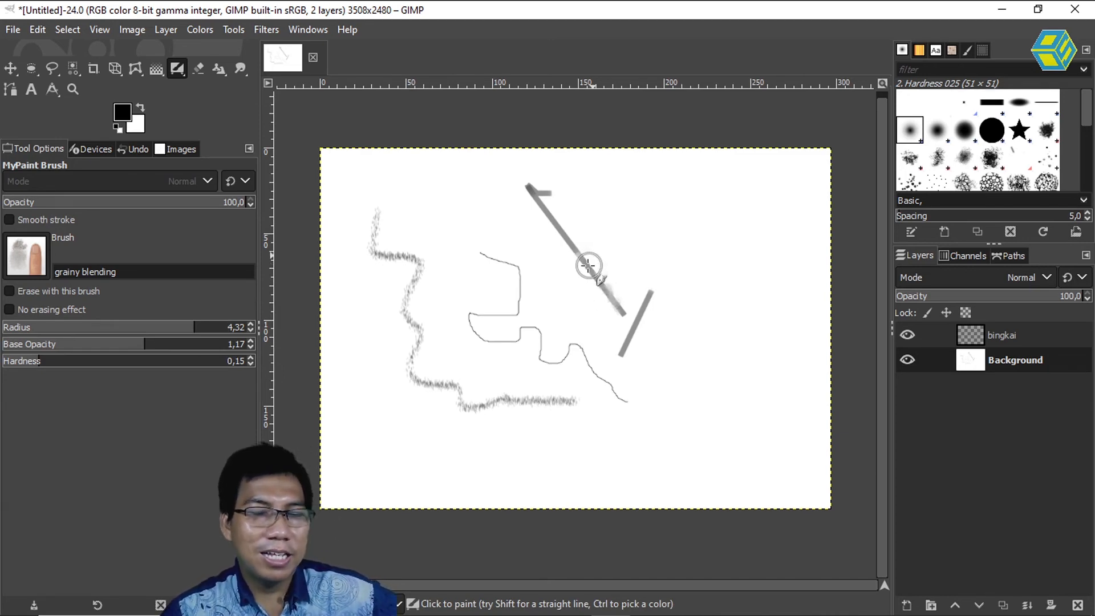
Smudge the middle of the long grey stroke and paint a winding black line to its right with the 100% Opaque brush.
{"action": "left_click_drag", "start_coordinate": [605, 272], "coordinate": [590, 265]}
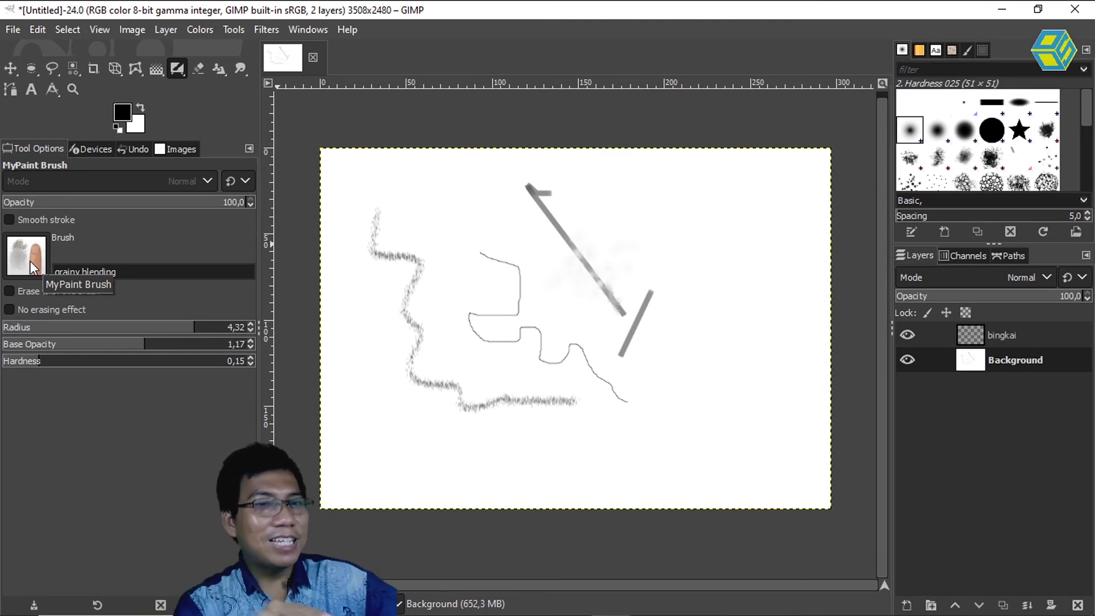
{"action": "left_click", "coordinate": [30, 261]}
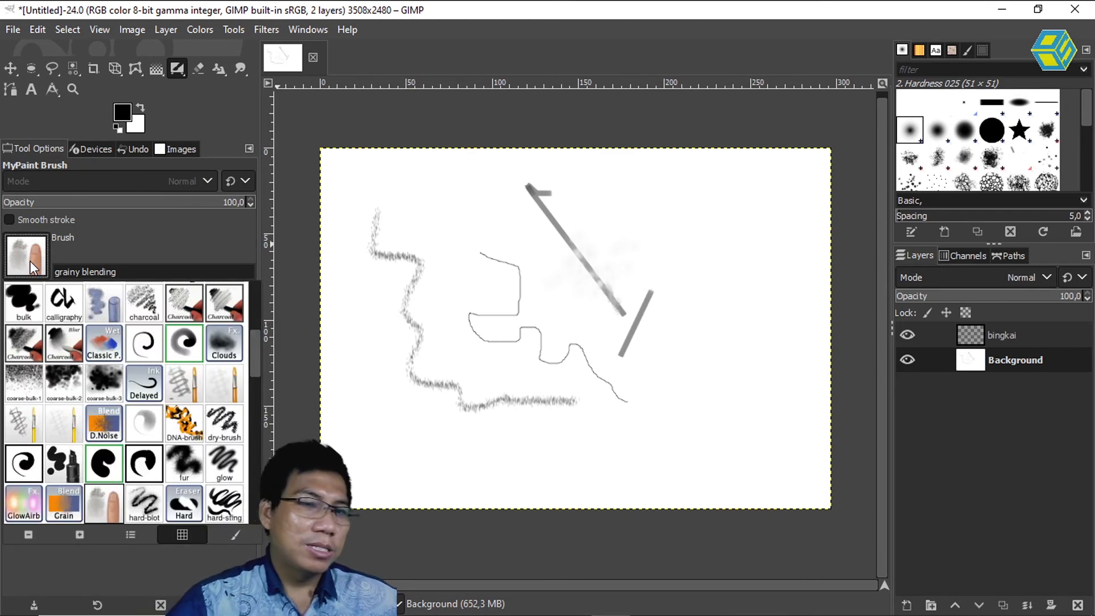
{"action": "left_click", "coordinate": [177, 68]}
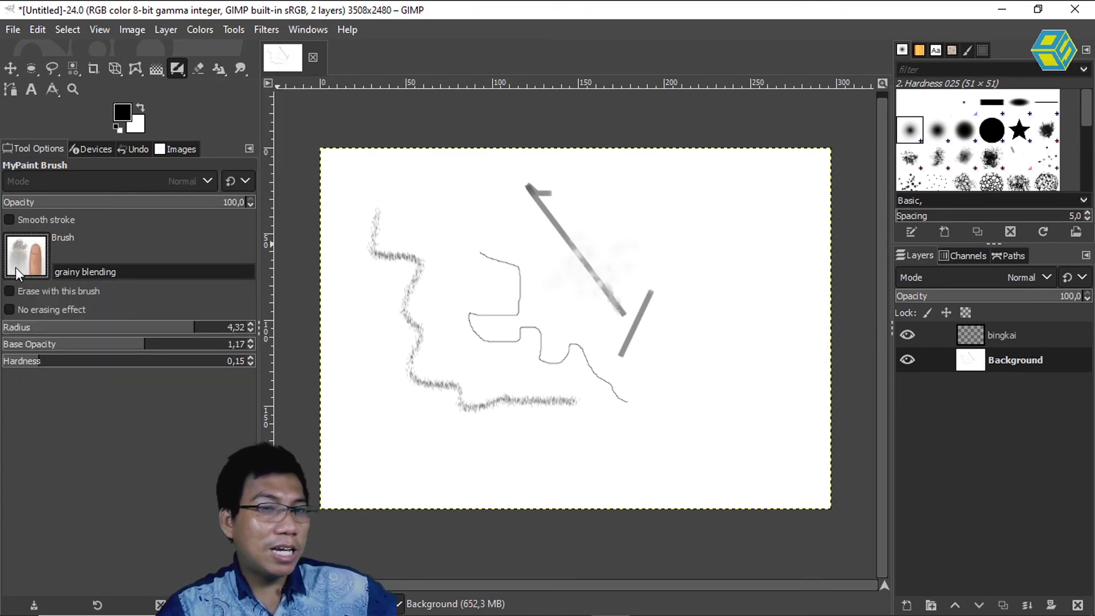
{"action": "left_click", "coordinate": [29, 256]}
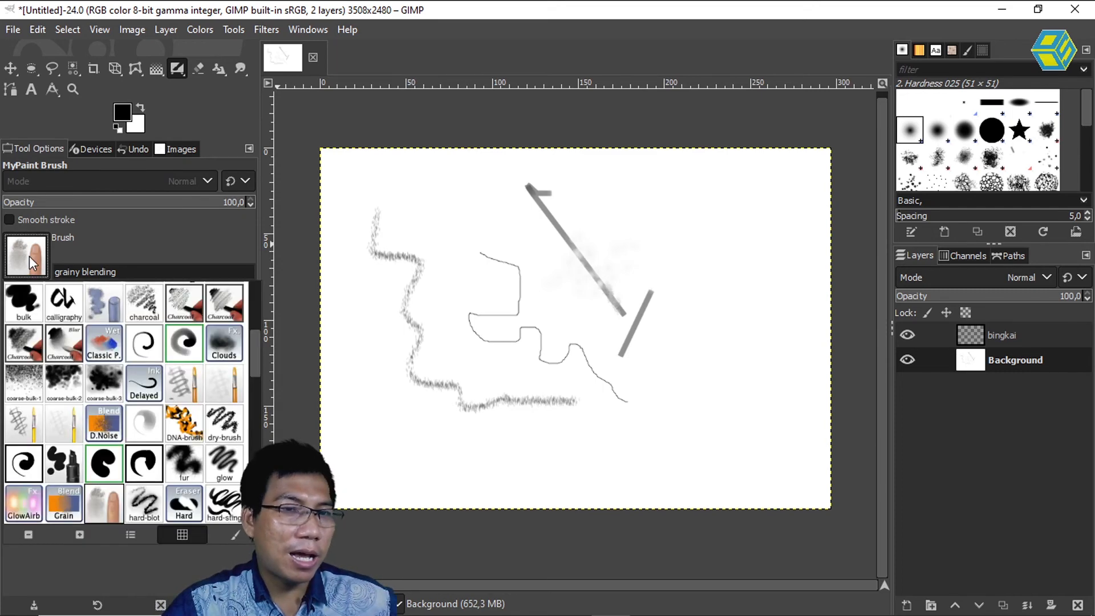
{"action": "scroll", "coordinate": [252, 313], "scroll_direction": "up", "scroll_amount": 2}
{"action": "left_click_drag", "start_coordinate": [252, 312], "coordinate": [252, 275]}
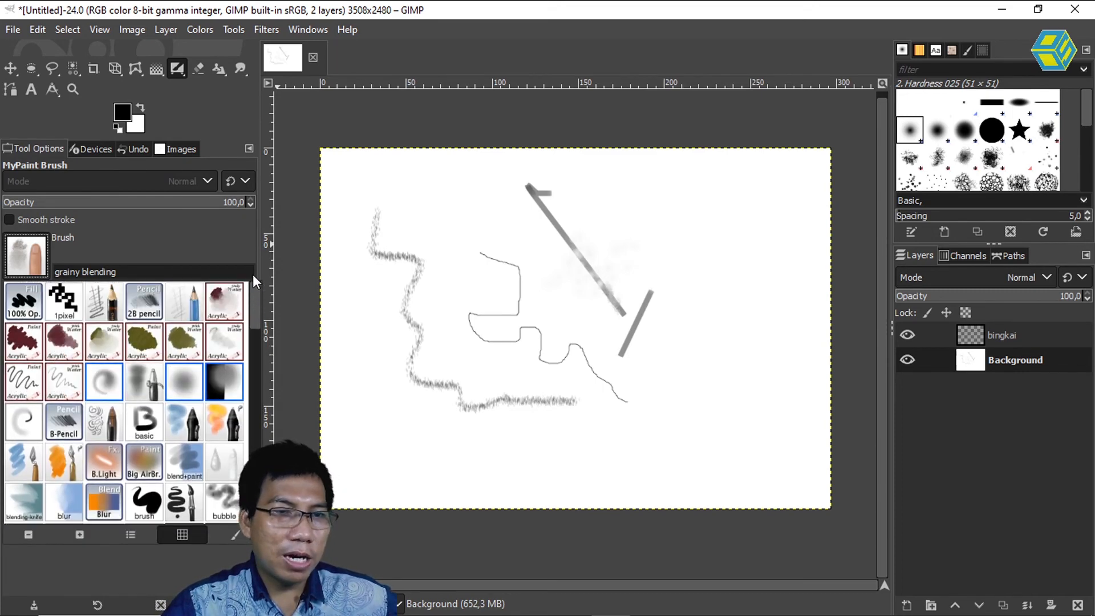
{"action": "left_click", "coordinate": [43, 292]}
{"action": "left_click_drag", "start_coordinate": [606, 222], "coordinate": [670, 373]}
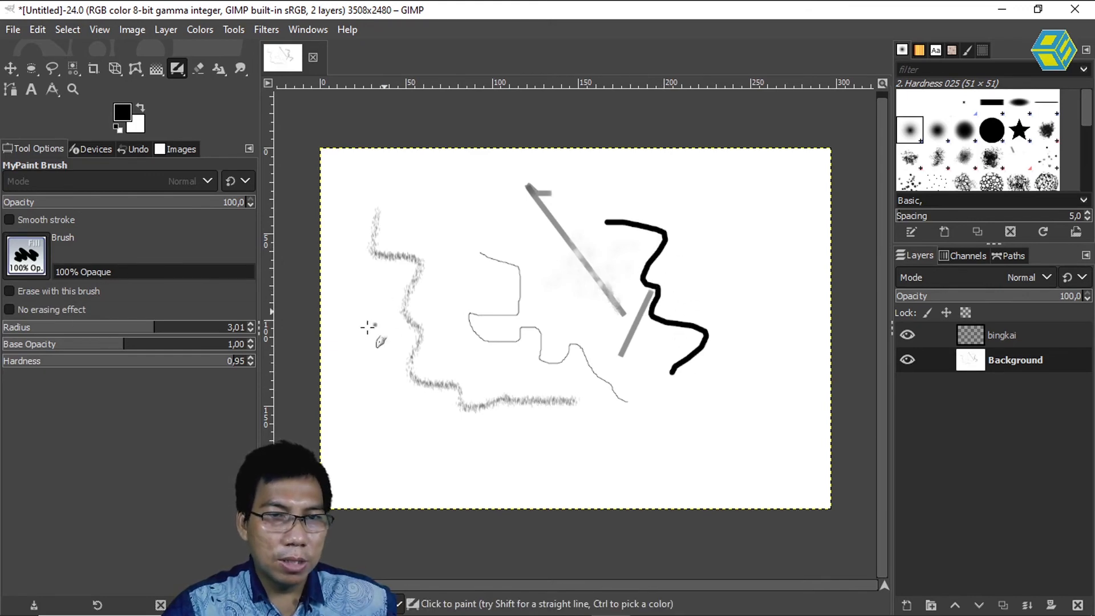
Paint a thick black diagonal stroke at radius 5.18 and a translucent one to its right at base opacity 0.15.
{"action": "left_click_drag", "start_coordinate": [206, 327], "coordinate": [220, 327]}
{"action": "mouse_move", "coordinate": [443, 260]}
{"action": "left_mouse_down"}
{"action": "mouse_move", "coordinate": [542, 401]}
{"action": "mouse_move", "coordinate": [590, 403]}
{"action": "left_mouse_up"}
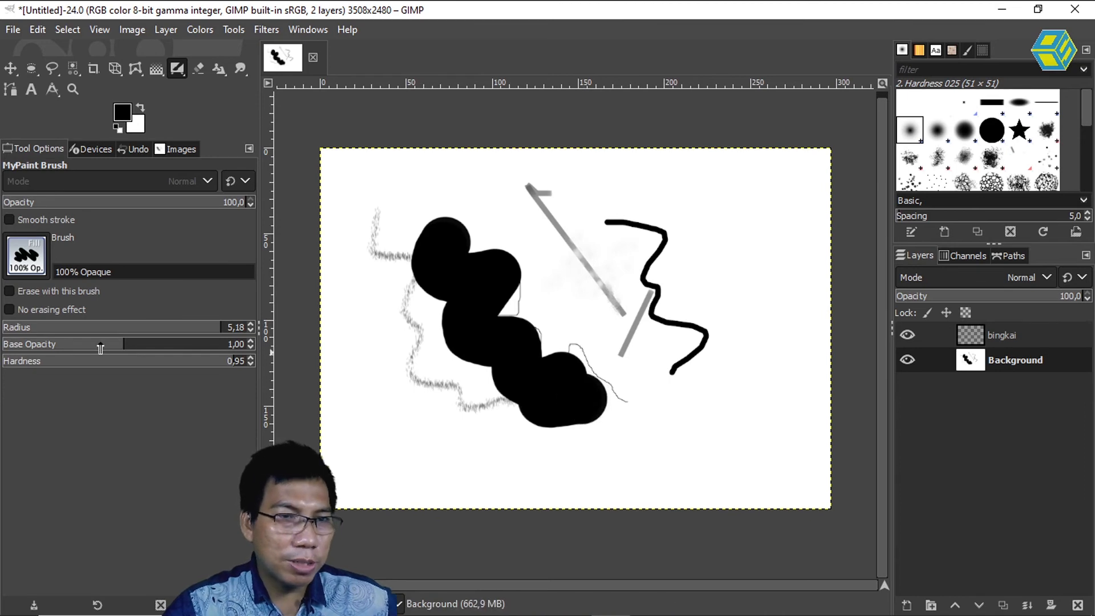
{"action": "left_click_drag", "start_coordinate": [122, 348], "coordinate": [20, 344]}
{"action": "mouse_move", "coordinate": [548, 228]}
{"action": "left_mouse_down"}
{"action": "mouse_move", "coordinate": [588, 249]}
{"action": "mouse_move", "coordinate": [609, 326]}
{"action": "mouse_move", "coordinate": [700, 402]}
{"action": "mouse_move", "coordinate": [738, 421]}
{"action": "left_mouse_up"}
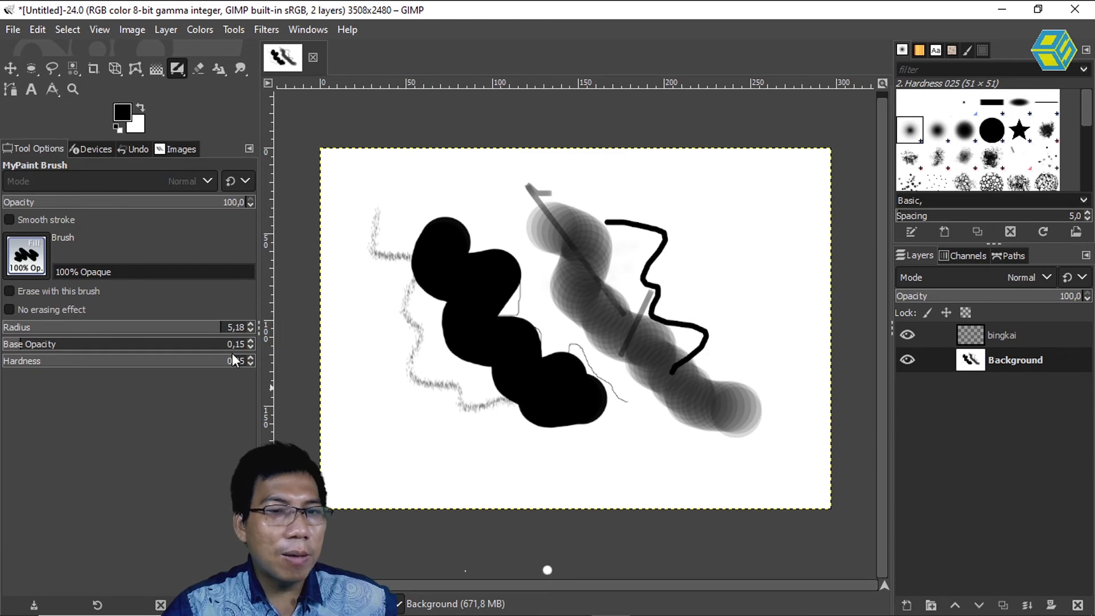
Paint two dotted strokes along the lower part of the canvas at hardness 0.02, the second with base opacity 1.07.
{"action": "left_click_drag", "start_coordinate": [234, 359], "coordinate": [5, 365]}
{"action": "mouse_move", "coordinate": [428, 366]}
{"action": "left_mouse_down"}
{"action": "mouse_move", "coordinate": [490, 451]}
{"action": "mouse_move", "coordinate": [631, 453]}
{"action": "mouse_move", "coordinate": [674, 467]}
{"action": "mouse_move", "coordinate": [709, 439]}
{"action": "left_mouse_up"}
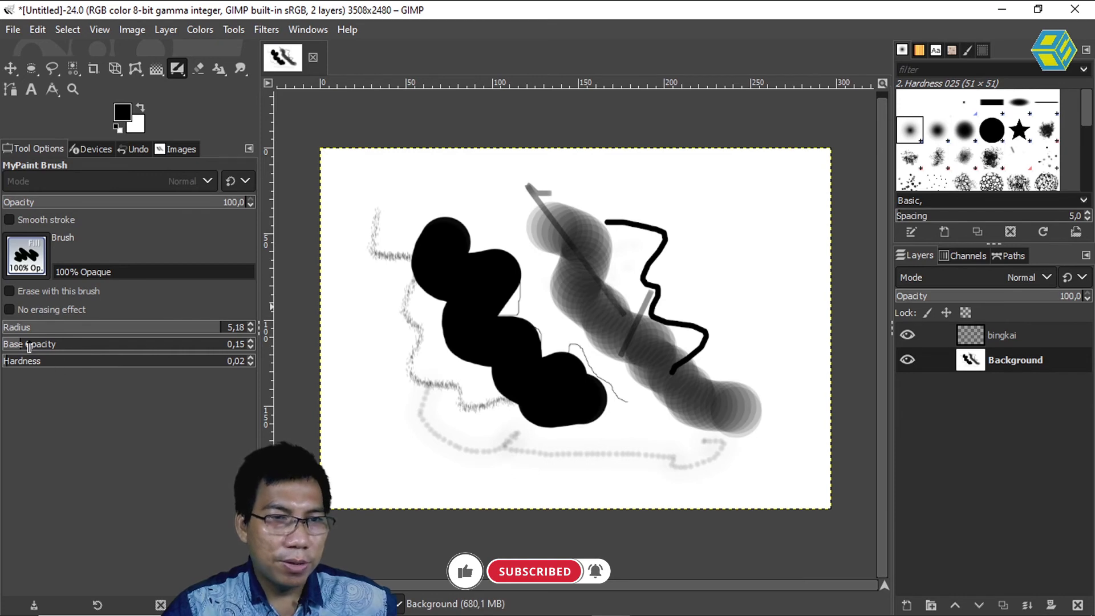
{"action": "left_click_drag", "start_coordinate": [28, 346], "coordinate": [133, 344]}
{"action": "mouse_move", "coordinate": [426, 404]}
{"action": "left_mouse_down"}
{"action": "mouse_move", "coordinate": [562, 465]}
{"action": "mouse_move", "coordinate": [627, 455]}
{"action": "left_mouse_up"}
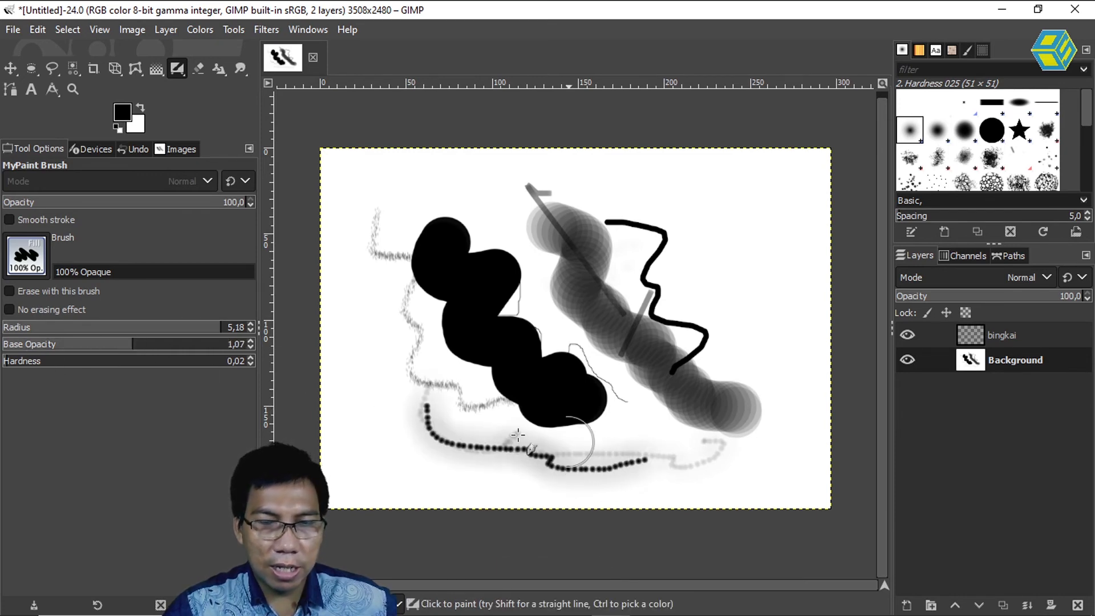
Paint soft-edged strokes at lower left, starting at hardness 0.52, and a hard-edged one at upper right at hardness 1.00.
{"action": "left_click_drag", "start_coordinate": [72, 361], "coordinate": [129, 361]}
{"action": "mouse_move", "coordinate": [407, 368]}
{"action": "left_mouse_down"}
{"action": "mouse_move", "coordinate": [459, 443]}
{"action": "mouse_move", "coordinate": [498, 455]}
{"action": "left_mouse_up"}
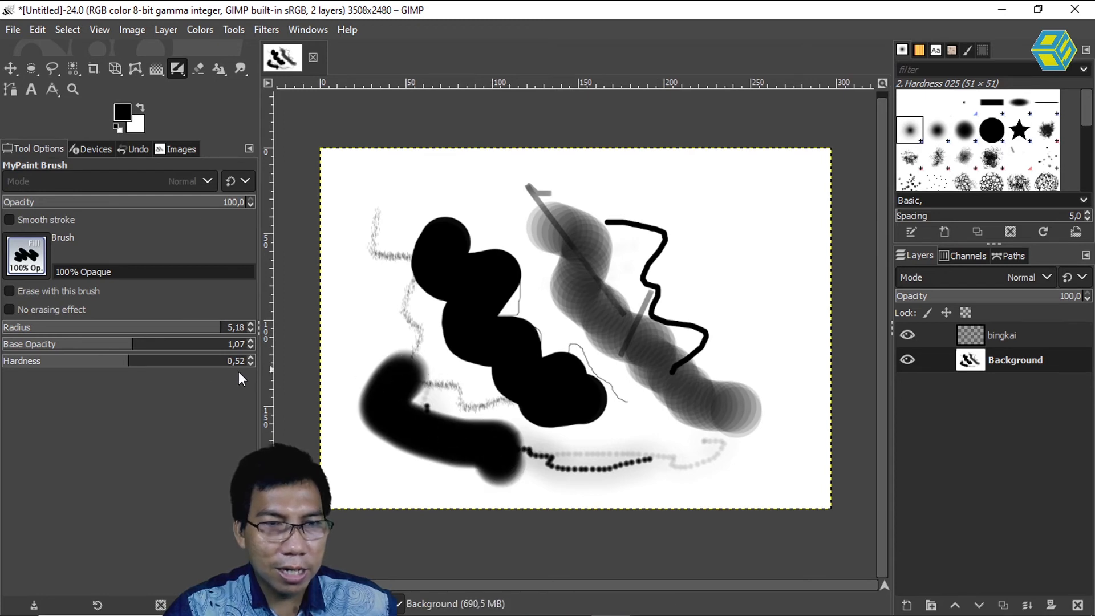
{"action": "left_click_drag", "start_coordinate": [129, 361], "coordinate": [82, 361]}
{"action": "mouse_move", "coordinate": [334, 322]}
{"action": "left_mouse_down"}
{"action": "mouse_move", "coordinate": [416, 379]}
{"action": "mouse_move", "coordinate": [429, 408]}
{"action": "left_mouse_up"}
{"action": "left_click_drag", "start_coordinate": [84, 363], "coordinate": [274, 363]}
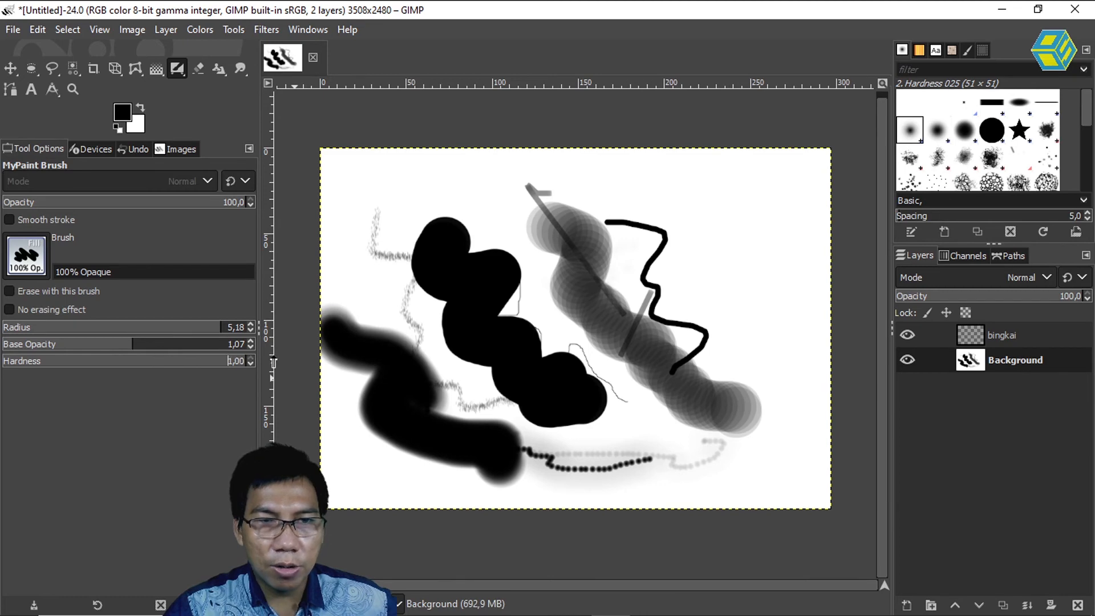
{"action": "mouse_move", "coordinate": [650, 194]}
{"action": "left_mouse_down"}
{"action": "mouse_move", "coordinate": [707, 231]}
{"action": "mouse_move", "coordinate": [737, 306]}
{"action": "left_mouse_up"}
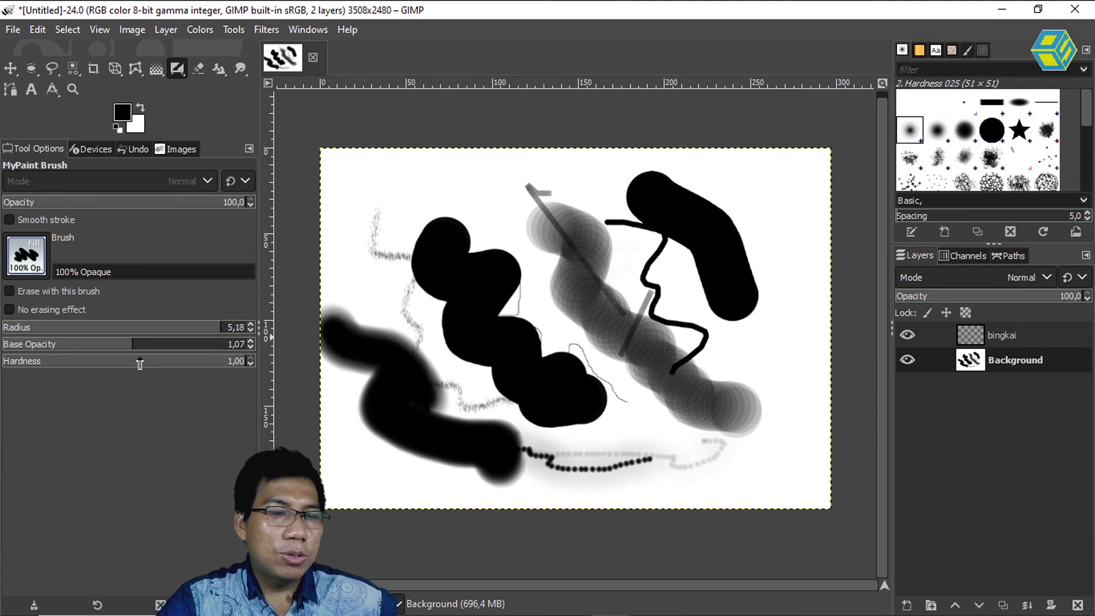
With the Paintbrush tool and the Hardness 025 brush, paint a wavy stroke across the upper left of the canvas.
{"action": "right_click", "coordinate": [179, 68]}
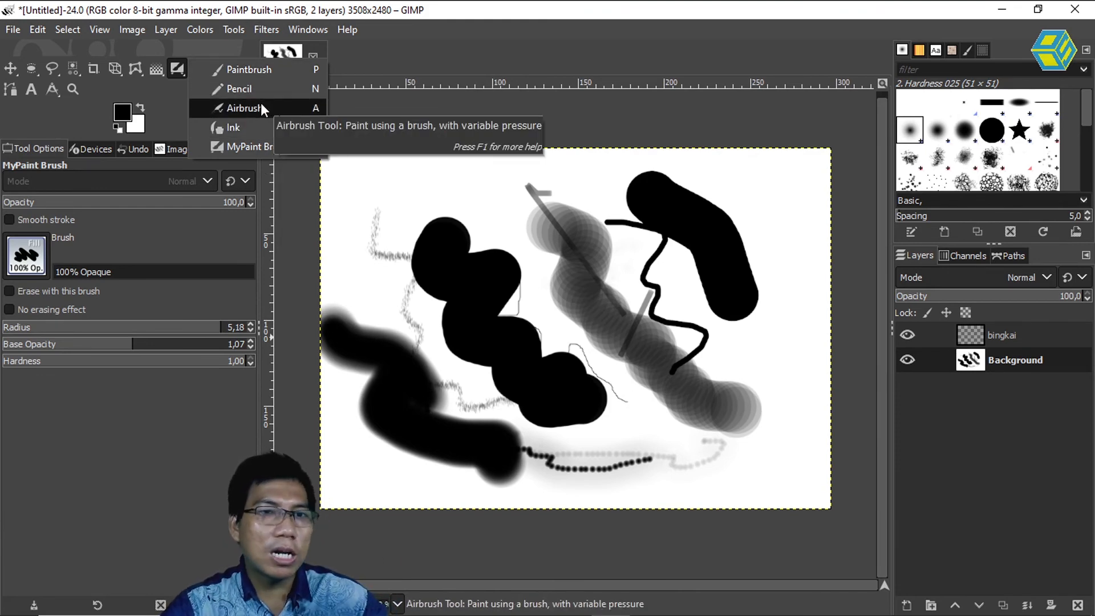
{"action": "left_click", "coordinate": [260, 73]}
{"action": "mouse_move", "coordinate": [345, 185]}
{"action": "left_mouse_down"}
{"action": "mouse_move", "coordinate": [430, 198]}
{"action": "mouse_move", "coordinate": [485, 220]}
{"action": "mouse_move", "coordinate": [556, 195]}
{"action": "left_mouse_up"}
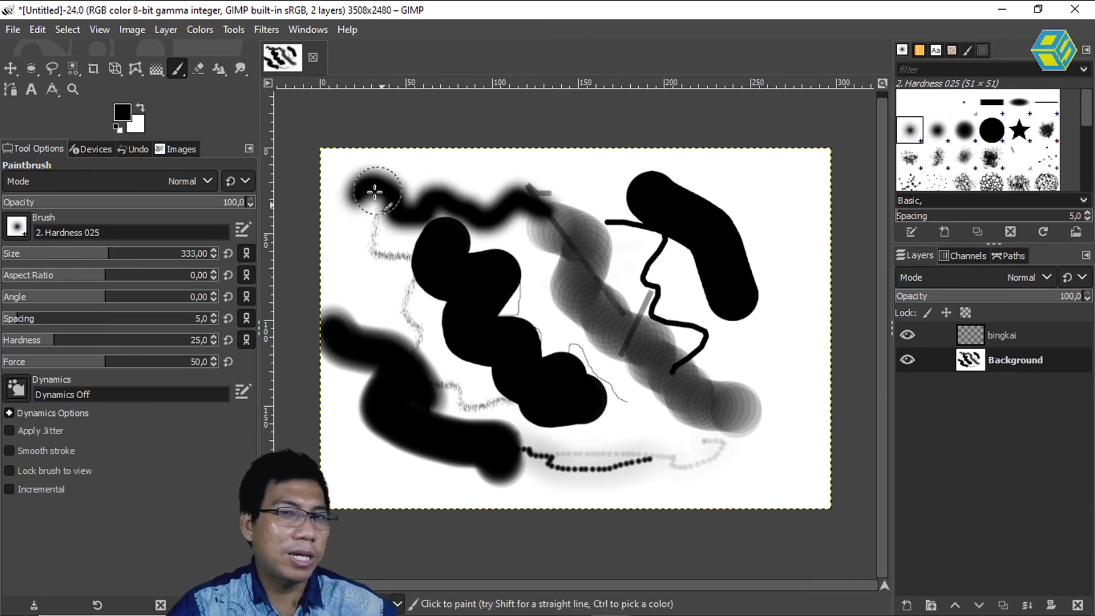
{"action": "left_click", "coordinate": [438, 245]}
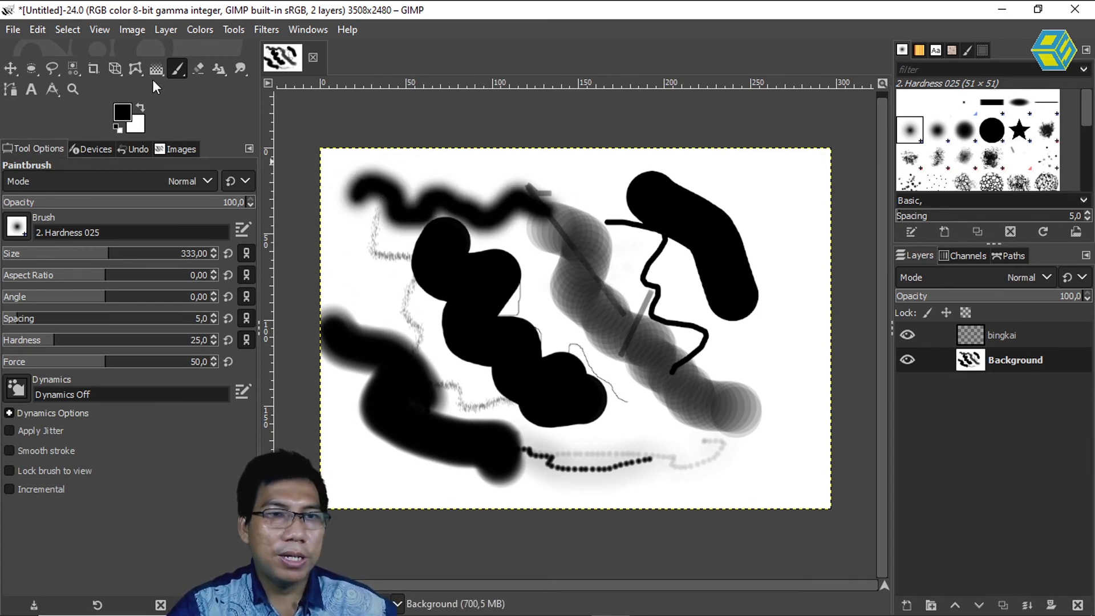
Review the Ink tool's options and the MyPaint Brush tool's brush collection against the other tools in the paint group.
{"action": "left_click", "coordinate": [179, 71]}
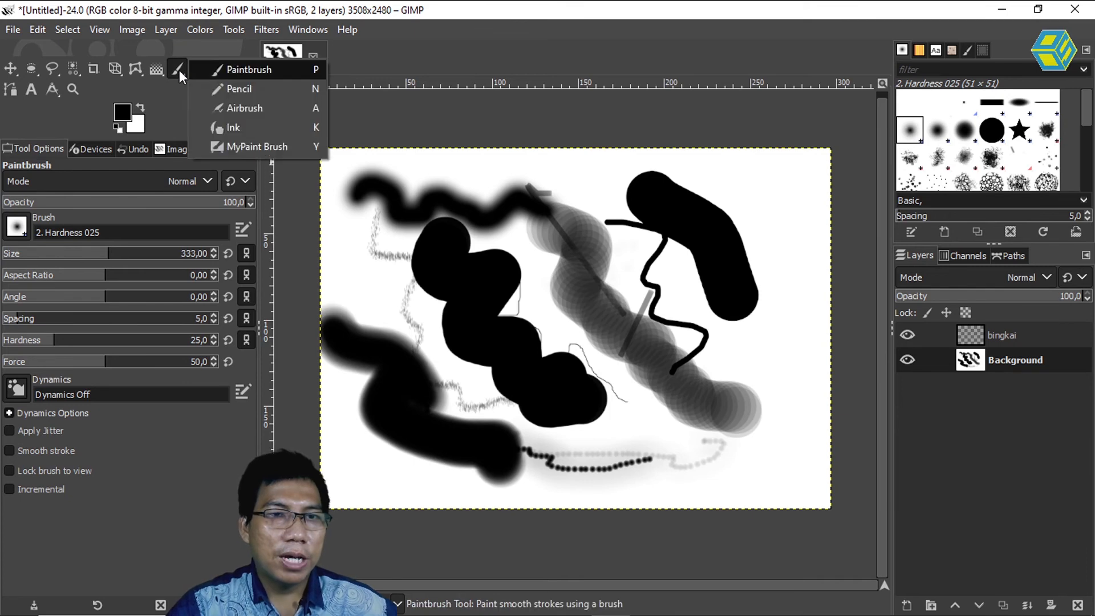
{"action": "left_click", "coordinate": [251, 129]}
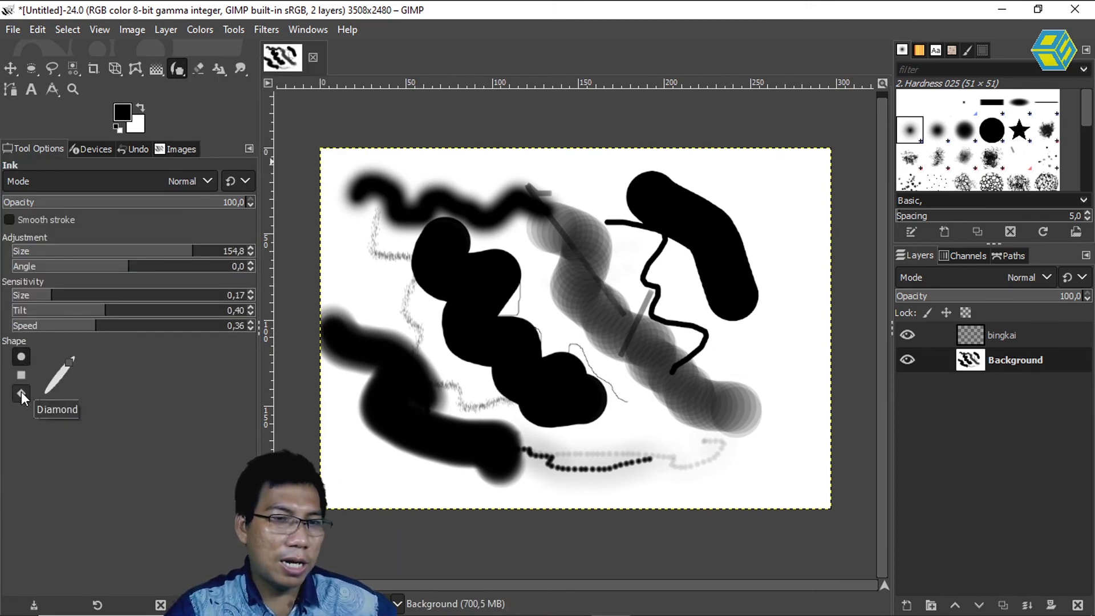
{"action": "left_click", "coordinate": [176, 68]}
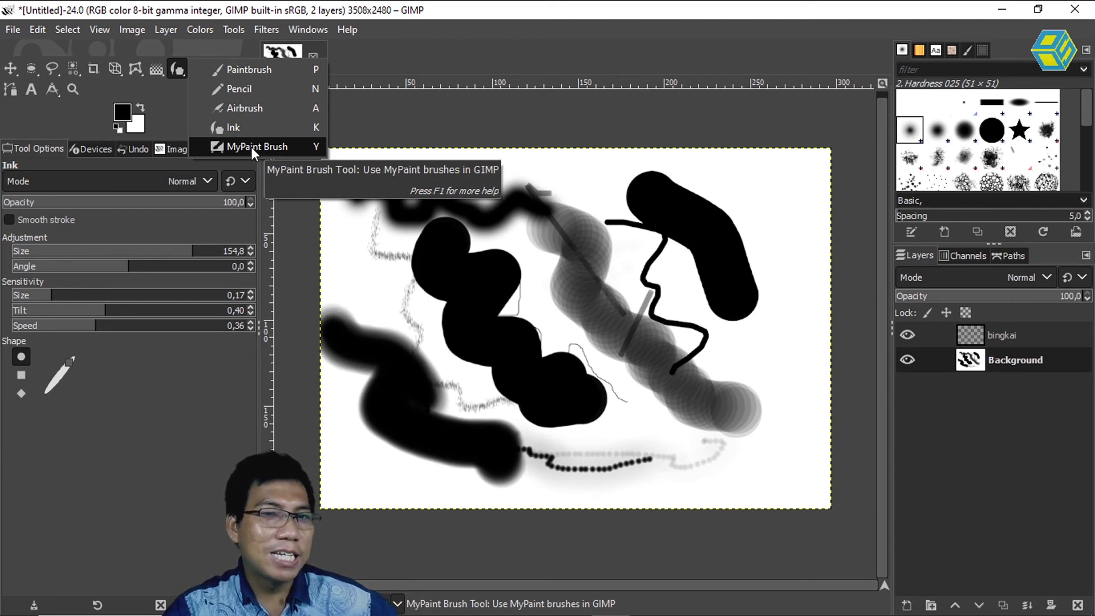
{"action": "left_click", "coordinate": [251, 146]}
{"action": "left_click", "coordinate": [27, 256]}
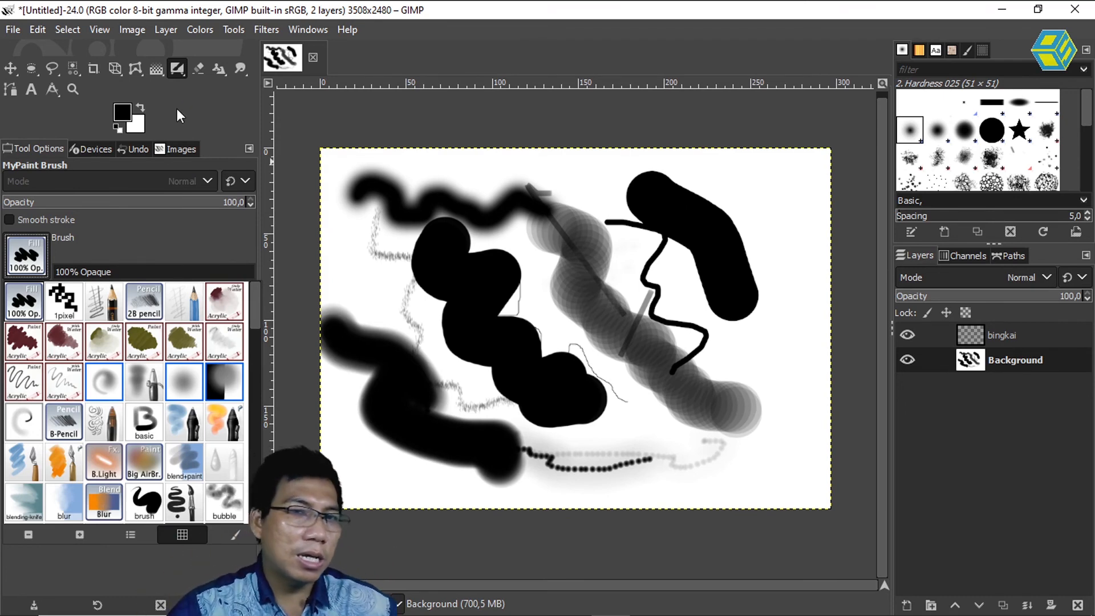
{"action": "left_click", "coordinate": [177, 70]}
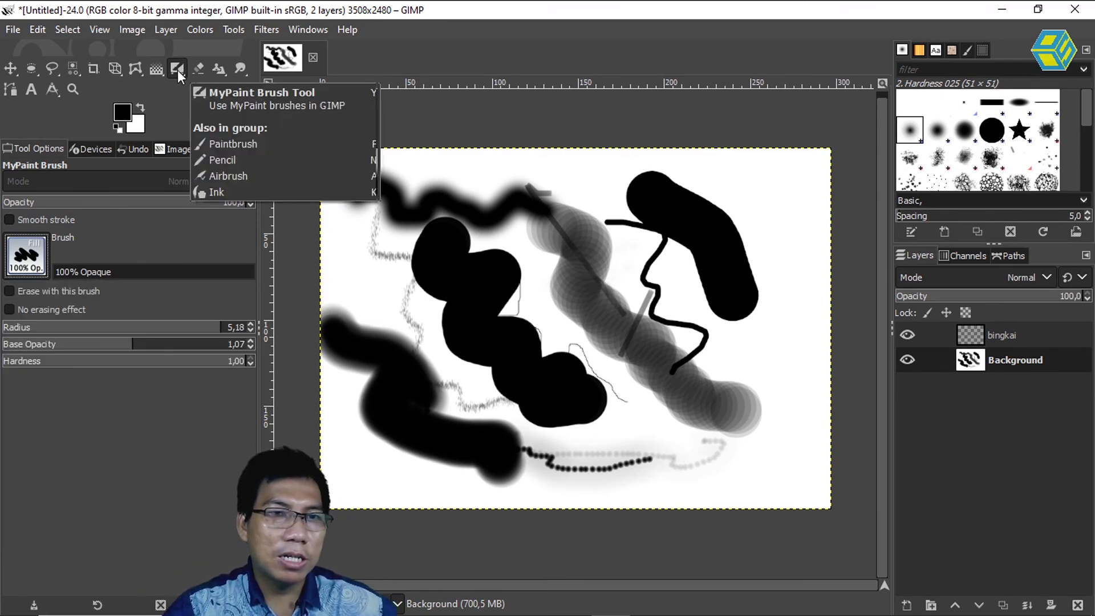
{"action": "left_click", "coordinate": [181, 67]}
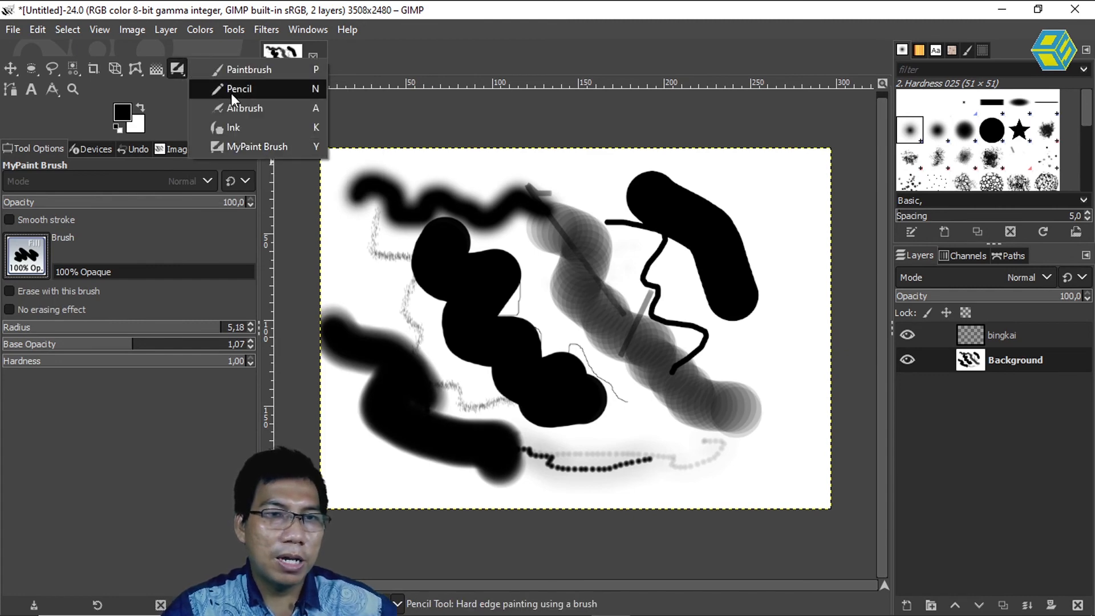
Clear the Background layer to white and paint a curved Paintbrush stroke in the left part of the canvas.
{"action": "left_click", "coordinate": [249, 73]}
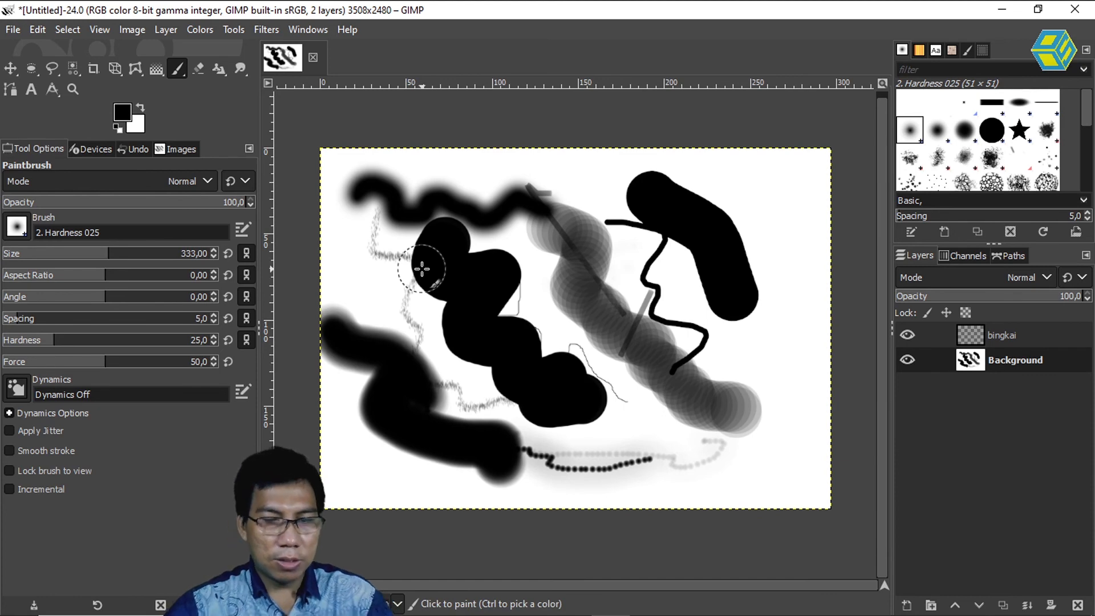
{"action": "key", "text": "Delete"}
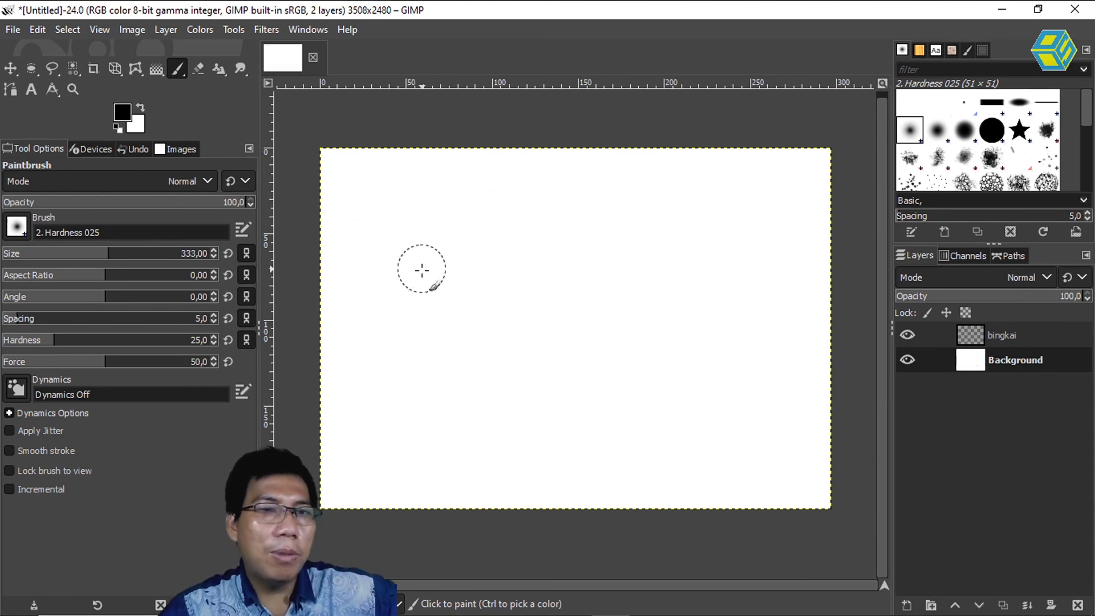
{"action": "mouse_move", "coordinate": [361, 205]}
{"action": "left_mouse_down"}
{"action": "mouse_move", "coordinate": [458, 368]}
{"action": "mouse_move", "coordinate": [503, 378]}
{"action": "left_mouse_up"}
Enable Apply Jitter and paint one stroke at amount 0.20 and scattered strokes at centre and right at amount 2.79.
{"action": "left_click", "coordinate": [18, 432]}
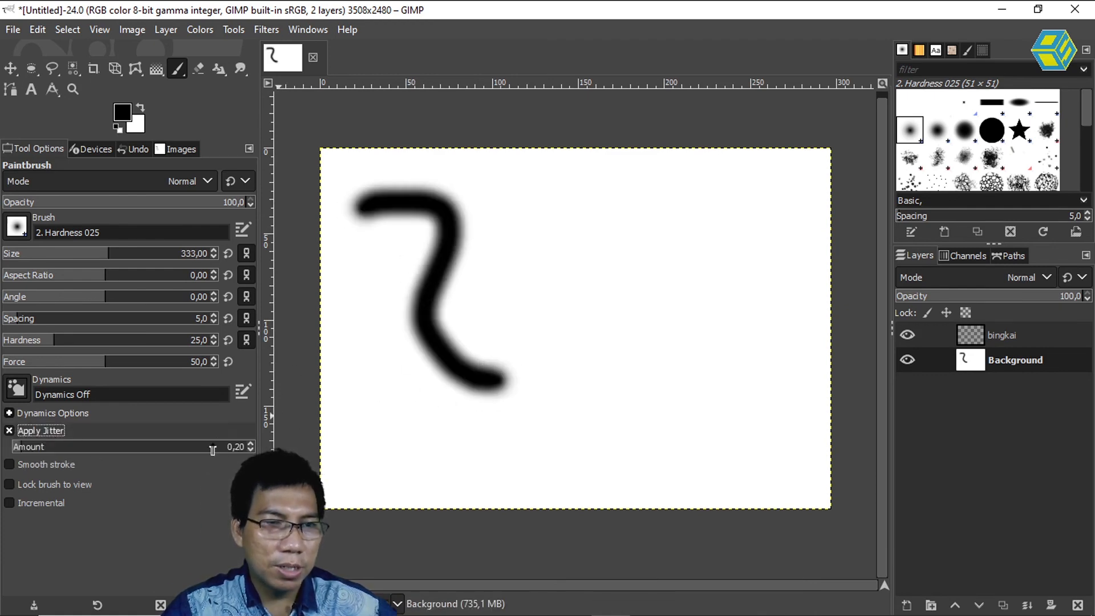
{"action": "mouse_move", "coordinate": [538, 223]}
{"action": "left_mouse_down"}
{"action": "mouse_move", "coordinate": [611, 352]}
{"action": "mouse_move", "coordinate": [640, 360]}
{"action": "left_mouse_up"}
{"action": "left_click_drag", "start_coordinate": [98, 449], "coordinate": [142, 450]}
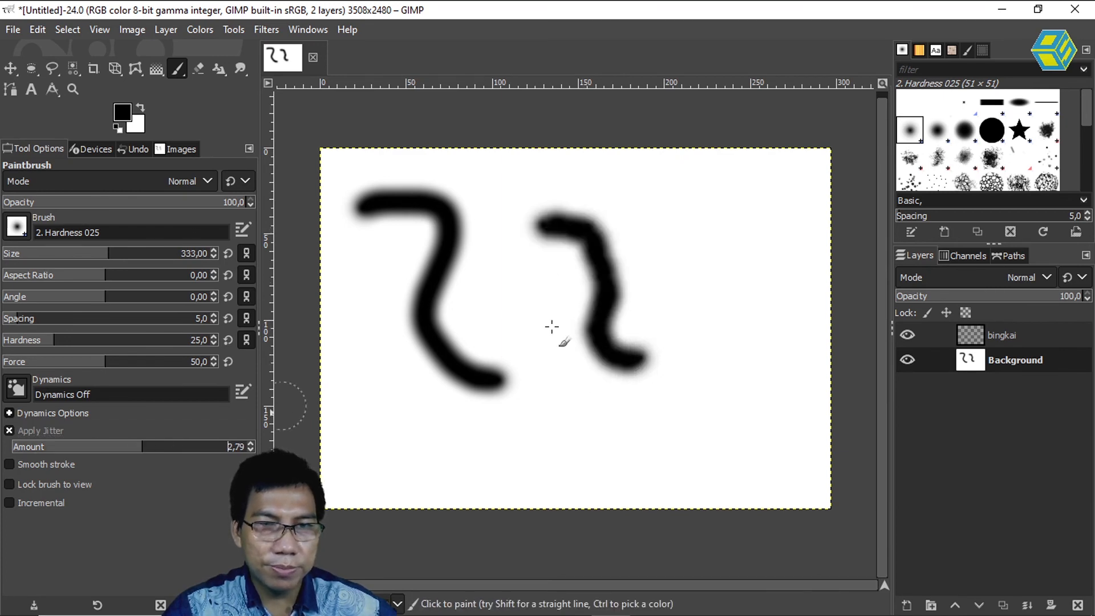
{"action": "left_click_drag", "start_coordinate": [696, 247], "coordinate": [721, 370]}
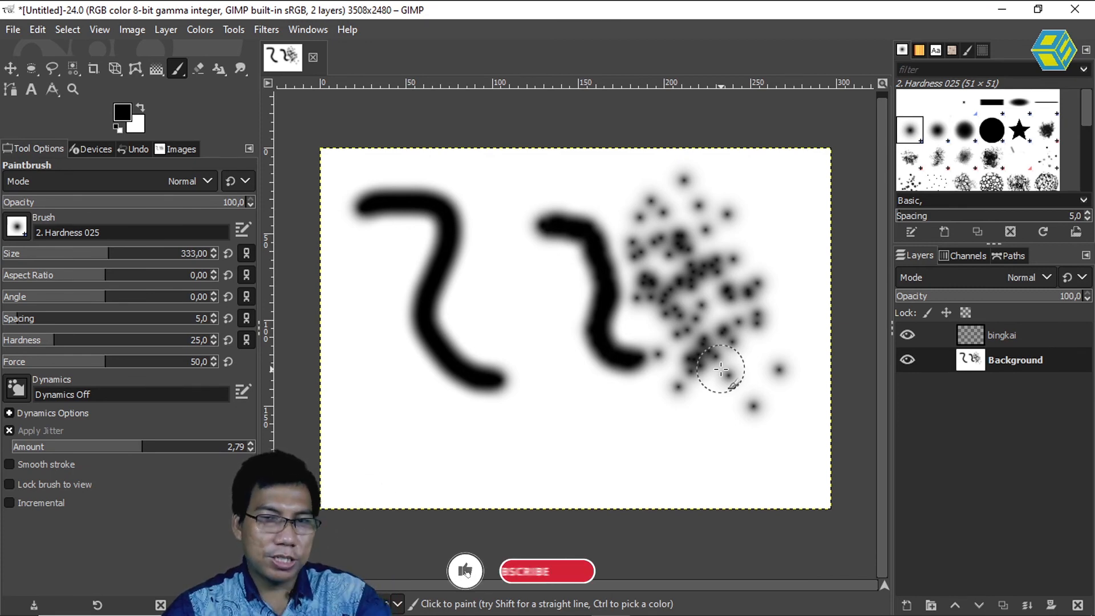
{"action": "mouse_move", "coordinate": [484, 225]}
{"action": "left_mouse_down"}
{"action": "mouse_move", "coordinate": [525, 257]}
{"action": "mouse_move", "coordinate": [532, 350]}
{"action": "left_mouse_up"}
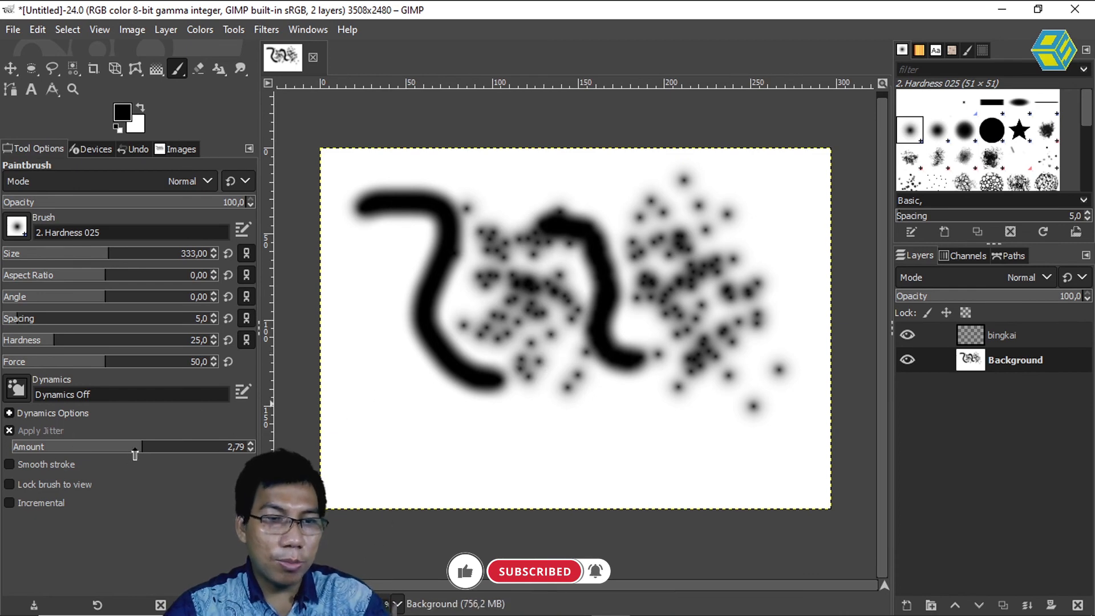
Set the jitter amount to 3.77, paint dense scattered dabs across the centre and lower right, and undo the scattered strokes.
{"action": "left_click_drag", "start_coordinate": [147, 446], "coordinate": [188, 446]}
{"action": "mouse_move", "coordinate": [640, 389]}
{"action": "left_mouse_down"}
{"action": "mouse_move", "coordinate": [712, 384]}
{"action": "mouse_move", "coordinate": [577, 380]}
{"action": "mouse_move", "coordinate": [486, 330]}
{"action": "mouse_move", "coordinate": [557, 350]}
{"action": "mouse_move", "coordinate": [731, 295]}
{"action": "mouse_move", "coordinate": [714, 322]}
{"action": "left_mouse_up"}
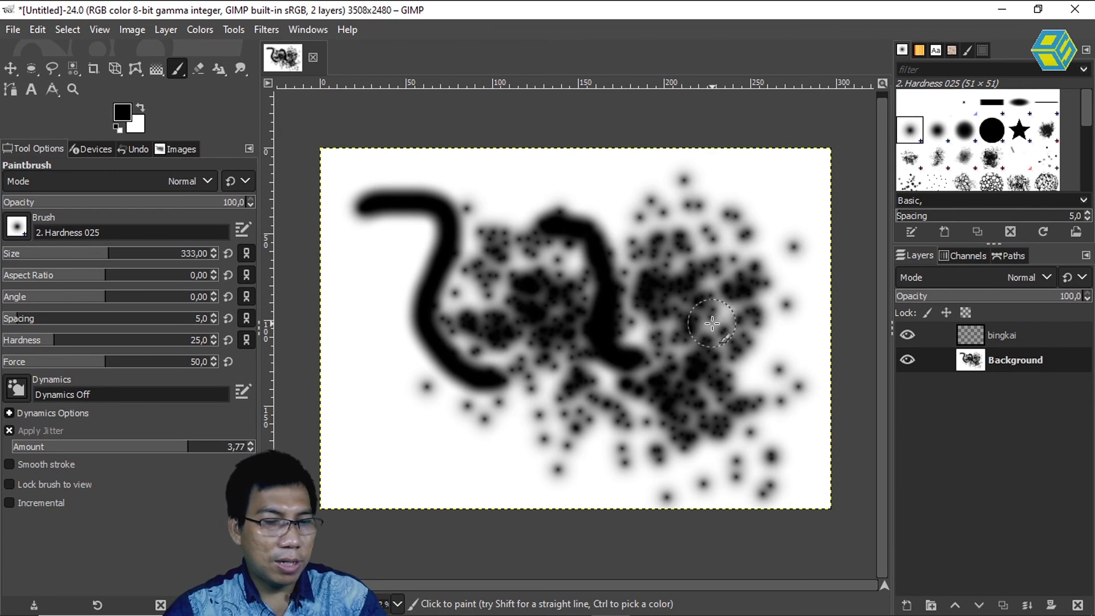
{"action": "key", "text": "ctrl+z"}
{"action": "key", "text": "ctrl+z"}
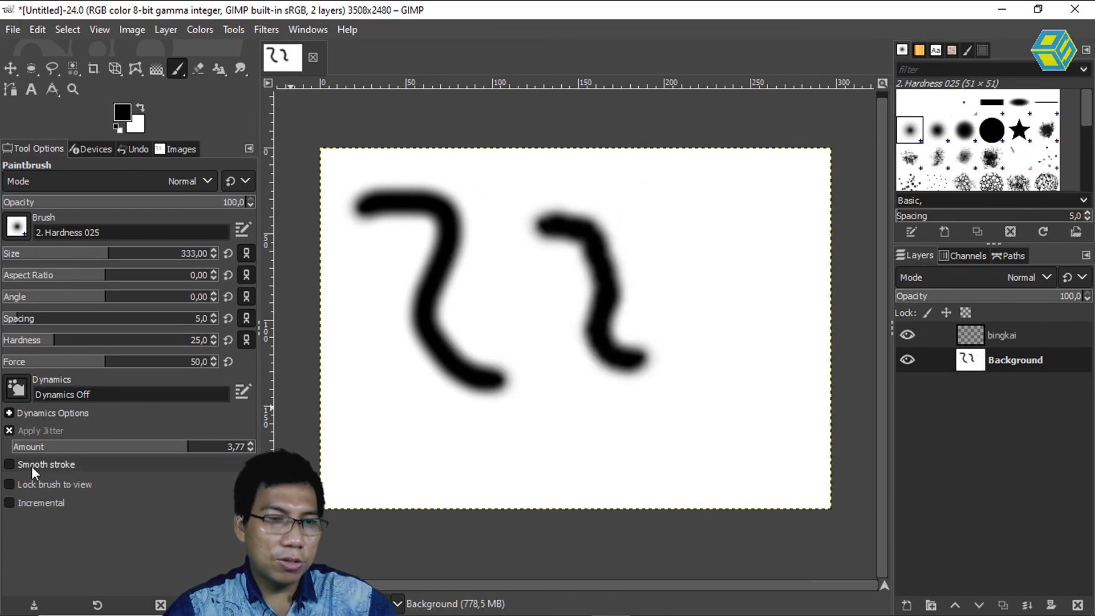
Replace Apply Jitter with Smooth stroke and paint winding strokes along the bottom, up the right side and across the centre.
{"action": "left_click", "coordinate": [9, 431]}
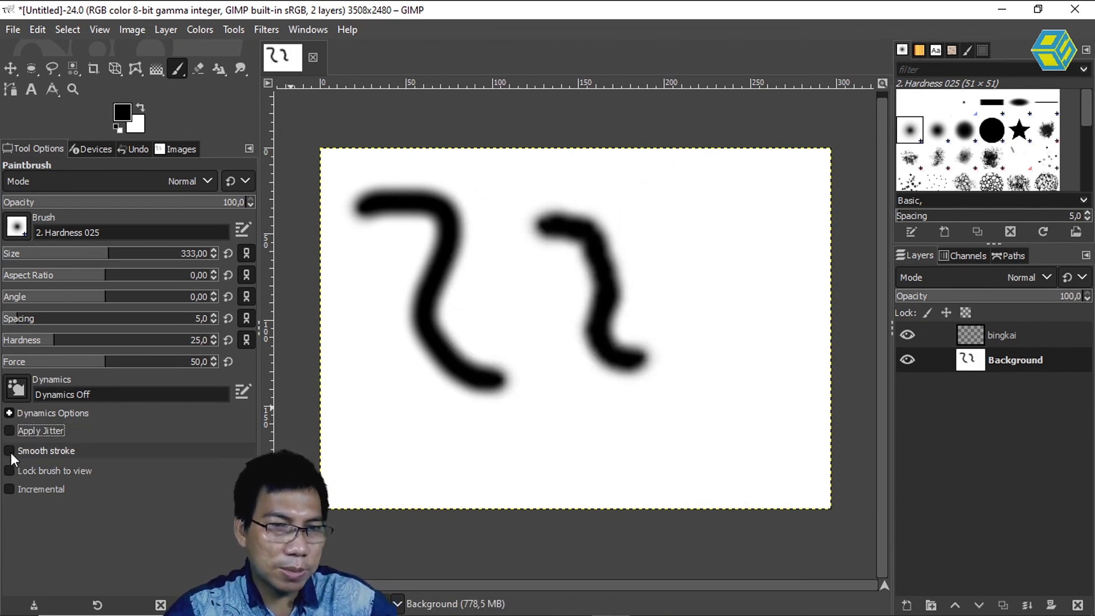
{"action": "left_click", "coordinate": [9, 451]}
{"action": "mouse_move", "coordinate": [402, 381]}
{"action": "left_mouse_down"}
{"action": "mouse_move", "coordinate": [607, 354]}
{"action": "mouse_move", "coordinate": [713, 392]}
{"action": "mouse_move", "coordinate": [737, 393]}
{"action": "mouse_move", "coordinate": [736, 376]}
{"action": "left_mouse_up"}
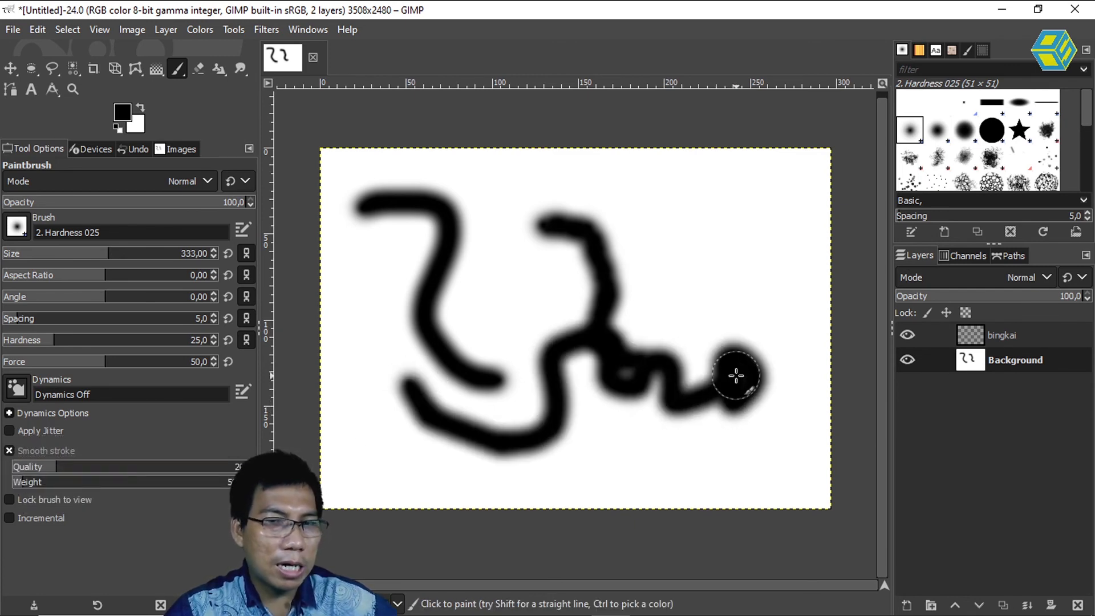
{"action": "mouse_move", "coordinate": [736, 375]}
{"action": "left_mouse_down"}
{"action": "mouse_move", "coordinate": [754, 362]}
{"action": "mouse_move", "coordinate": [689, 237]}
{"action": "mouse_move", "coordinate": [726, 187]}
{"action": "mouse_move", "coordinate": [758, 231]}
{"action": "left_mouse_up"}
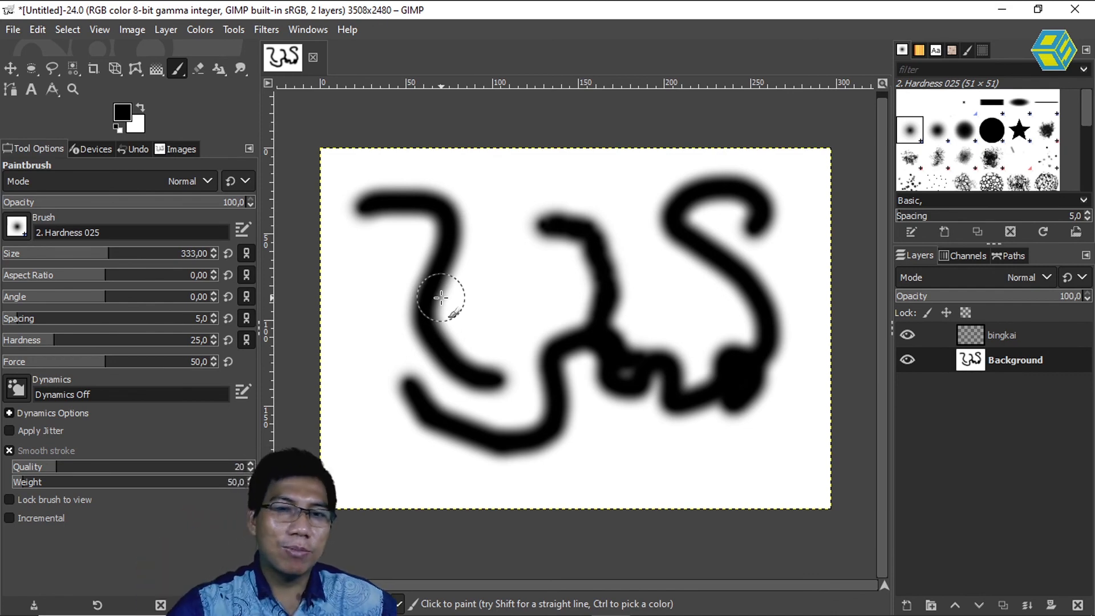
{"action": "left_click_drag", "start_coordinate": [450, 294], "coordinate": [484, 279]}
{"action": "left_click_drag", "start_coordinate": [566, 300], "coordinate": [640, 282]}
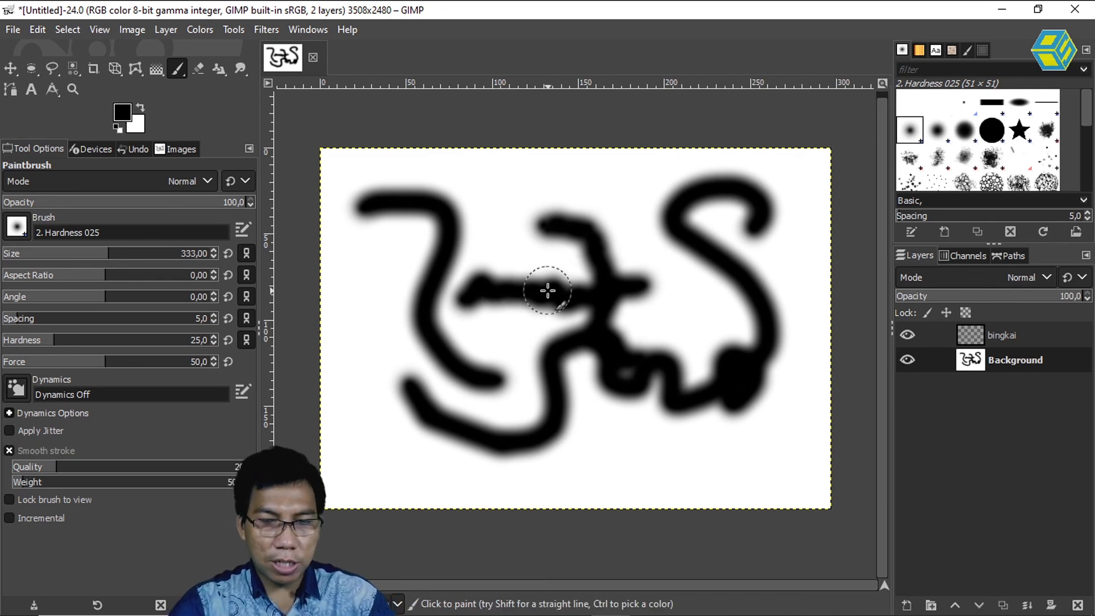
Undo all the painted strokes and paint one large closed ring in the centre of the canvas with Smooth stroke enabled.
{"action": "key", "text": "ctrl+z"}
{"action": "key", "text": "ctrl+z"}
{"action": "key", "text": "ctrl+z"}
{"action": "key", "text": "ctrl+z"}
{"action": "key", "text": "ctrl+z"}
{"action": "key", "text": "ctrl+z"}
{"action": "mouse_move", "coordinate": [628, 223]}
{"action": "left_mouse_down"}
{"action": "mouse_move", "coordinate": [517, 226]}
{"action": "mouse_move", "coordinate": [469, 302]}
{"action": "mouse_move", "coordinate": [515, 407]}
{"action": "mouse_move", "coordinate": [621, 401]}
{"action": "mouse_move", "coordinate": [666, 312]}
{"action": "mouse_move", "coordinate": [641, 245]}
{"action": "mouse_move", "coordinate": [619, 224]}
{"action": "mouse_move", "coordinate": [570, 238]}
{"action": "left_mouse_up"}
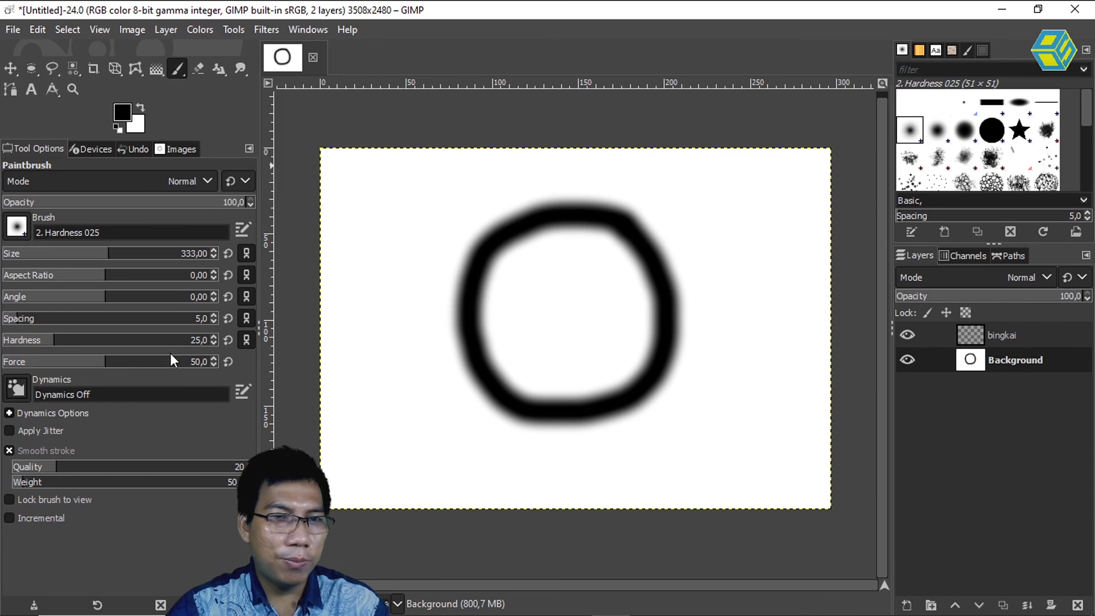
Undo the ring, set Smooth stroke quality to 100 and weight to about 614, and paint another large ring in the canvas centre.
{"action": "key", "text": "ctrl+z"}
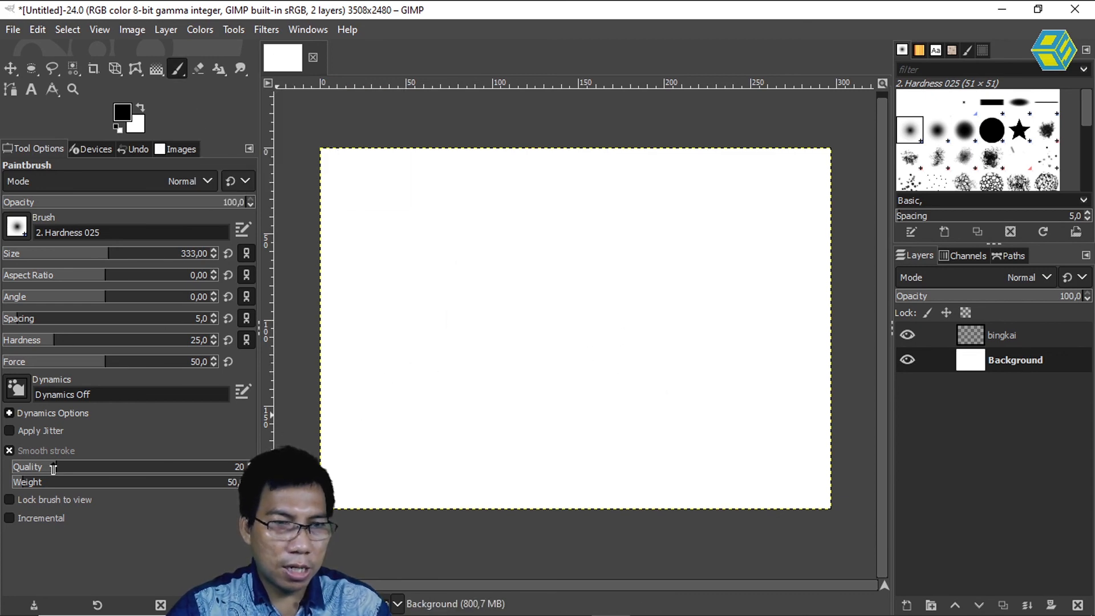
{"action": "left_click_drag", "start_coordinate": [54, 468], "coordinate": [242, 467]}
{"action": "left_click_drag", "start_coordinate": [20, 485], "coordinate": [152, 482]}
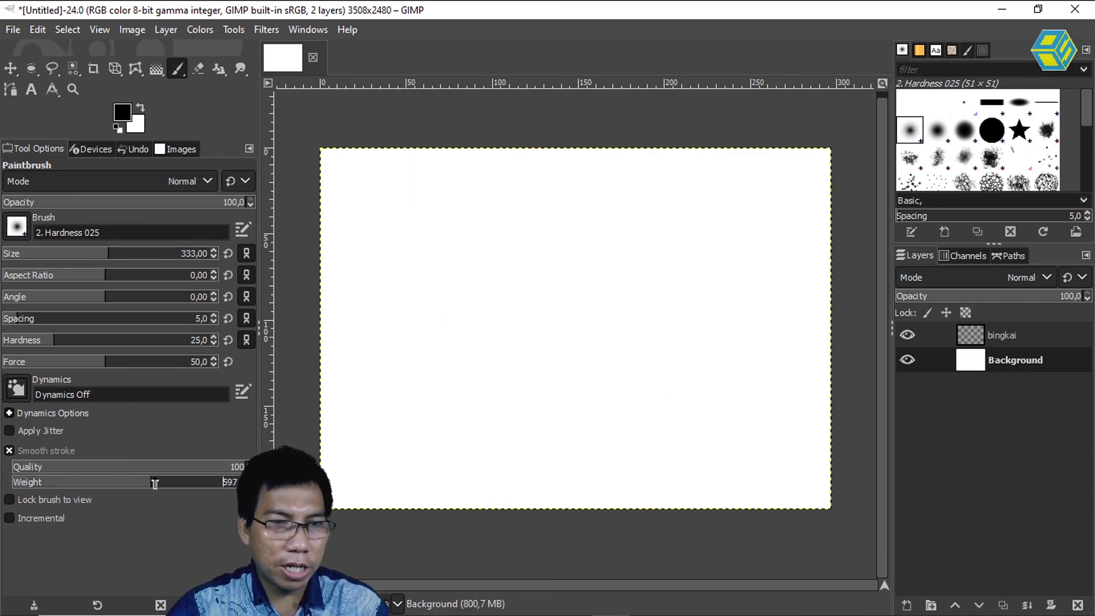
{"action": "mouse_move", "coordinate": [558, 213]}
{"action": "left_mouse_down"}
{"action": "mouse_move", "coordinate": [487, 223]}
{"action": "mouse_move", "coordinate": [453, 256]}
{"action": "mouse_move", "coordinate": [431, 308]}
{"action": "mouse_move", "coordinate": [434, 359]}
{"action": "mouse_move", "coordinate": [461, 392]}
{"action": "mouse_move", "coordinate": [527, 419]}
{"action": "mouse_move", "coordinate": [607, 410]}
{"action": "mouse_move", "coordinate": [655, 338]}
{"action": "mouse_move", "coordinate": [654, 274]}
{"action": "mouse_move", "coordinate": [620, 227]}
{"action": "mouse_move", "coordinate": [568, 216]}
{"action": "left_mouse_up"}
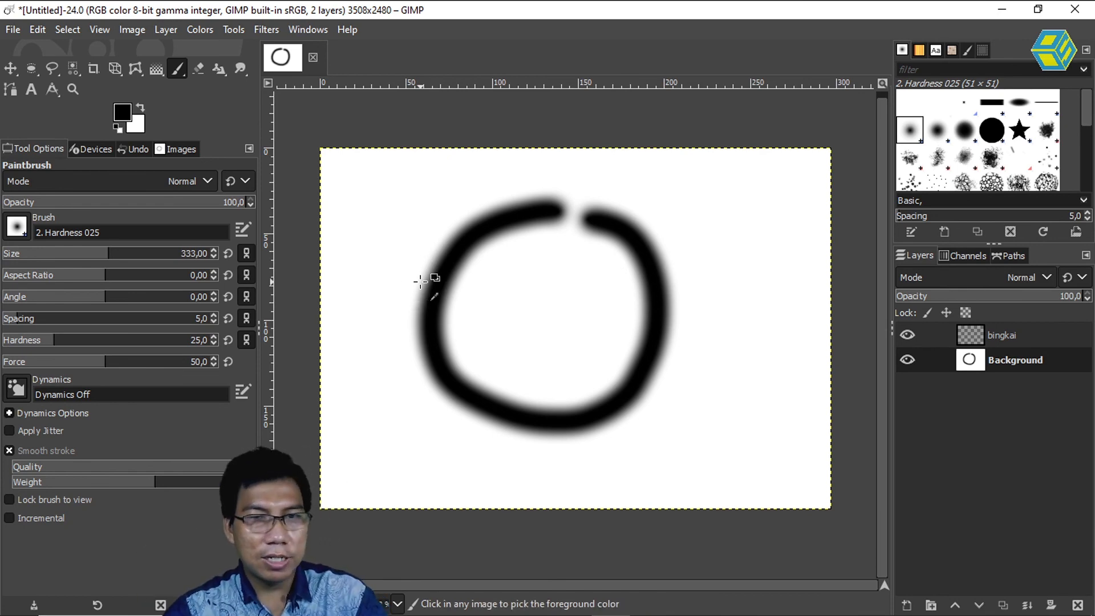
Undo the open ring, paint a zigzag line that loops back along the bottom of the canvas, and undo it.
{"action": "key", "text": "ctrl+z"}
{"action": "mouse_move", "coordinate": [378, 325]}
{"action": "left_mouse_down"}
{"action": "mouse_move", "coordinate": [463, 272]}
{"action": "mouse_move", "coordinate": [517, 284]}
{"action": "mouse_move", "coordinate": [585, 328]}
{"action": "mouse_move", "coordinate": [681, 311]}
{"action": "mouse_move", "coordinate": [745, 319]}
{"action": "mouse_move", "coordinate": [776, 349]}
{"action": "mouse_move", "coordinate": [755, 451]}
{"action": "mouse_move", "coordinate": [682, 475]}
{"action": "mouse_move", "coordinate": [436, 444]}
{"action": "mouse_move", "coordinate": [400, 423]}
{"action": "mouse_move", "coordinate": [393, 372]}
{"action": "left_mouse_up"}
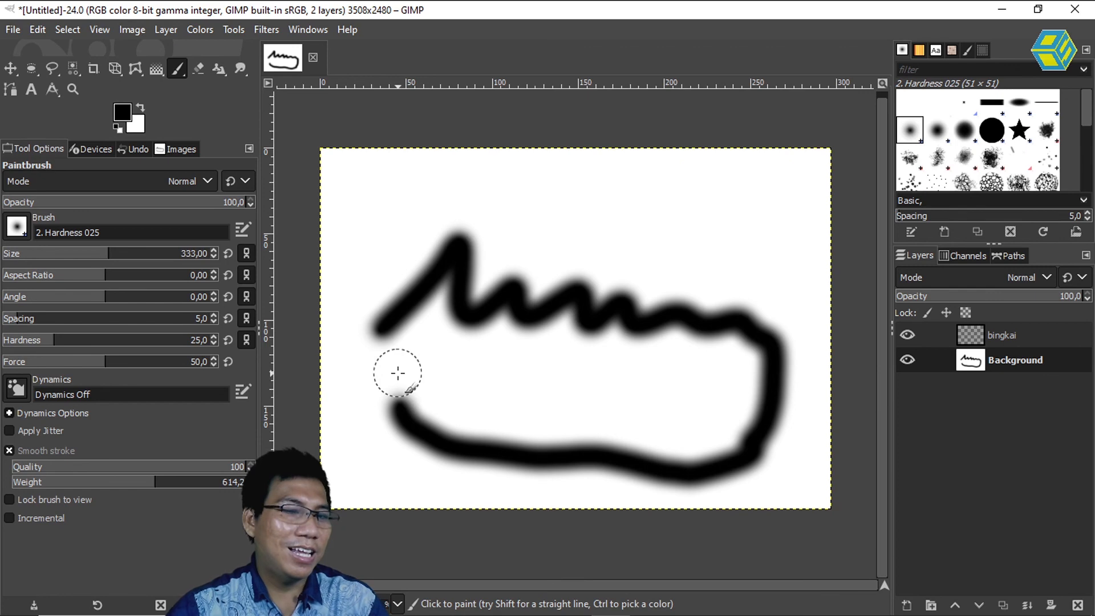
{"action": "key", "text": "ctrl"}
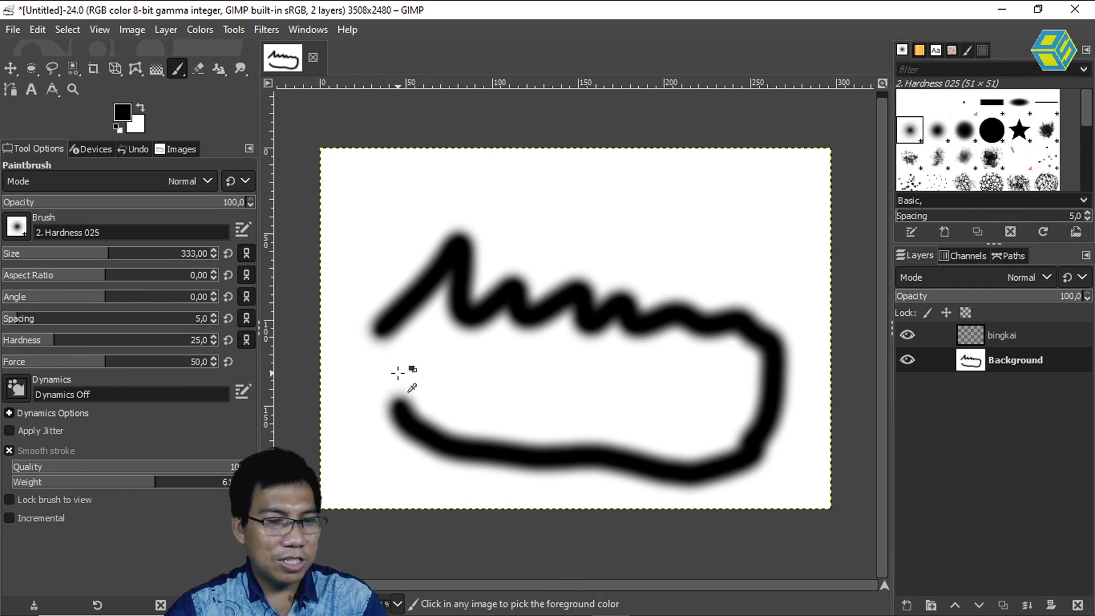
{"action": "key", "text": "ctrl+z"}
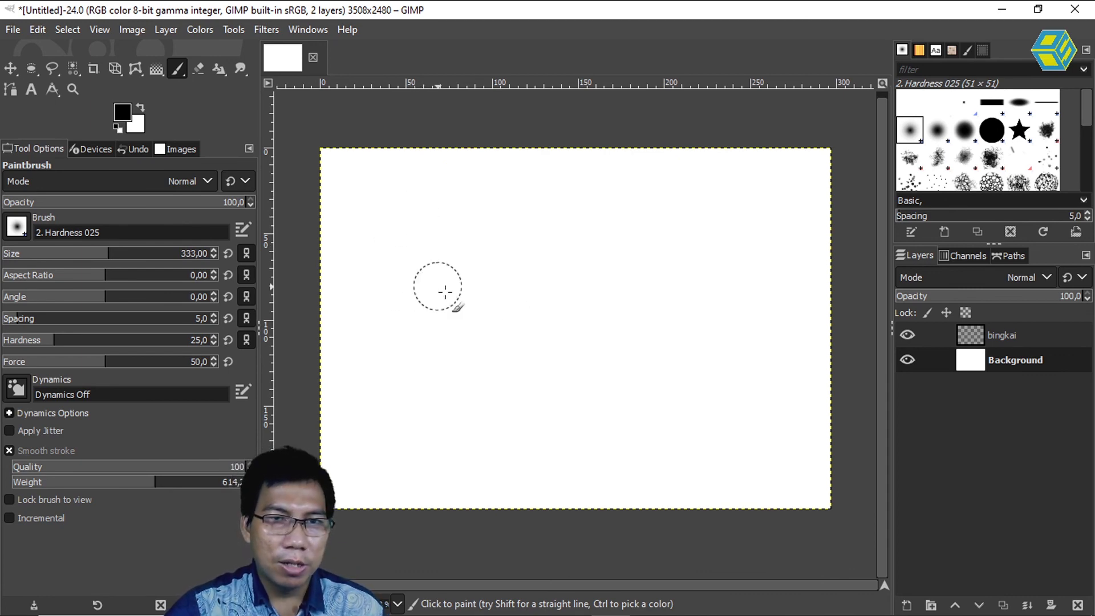
Paint a flower in the canvas centre, with a round middle and six surrounding petals.
{"action": "mouse_move", "coordinate": [549, 262]}
{"action": "left_mouse_down"}
{"action": "mouse_move", "coordinate": [506, 273]}
{"action": "mouse_move", "coordinate": [492, 315]}
{"action": "mouse_move", "coordinate": [503, 344]}
{"action": "mouse_move", "coordinate": [548, 356]}
{"action": "mouse_move", "coordinate": [575, 343]}
{"action": "mouse_move", "coordinate": [584, 285]}
{"action": "mouse_move", "coordinate": [543, 251]}
{"action": "left_mouse_up"}
{"action": "mouse_move", "coordinate": [576, 296]}
{"action": "left_mouse_down"}
{"action": "mouse_move", "coordinate": [565, 237]}
{"action": "mouse_move", "coordinate": [612, 220]}
{"action": "mouse_move", "coordinate": [608, 283]}
{"action": "mouse_move", "coordinate": [571, 296]}
{"action": "mouse_move", "coordinate": [584, 307]}
{"action": "mouse_move", "coordinate": [652, 263]}
{"action": "mouse_move", "coordinate": [678, 313]}
{"action": "mouse_move", "coordinate": [600, 341]}
{"action": "mouse_move", "coordinate": [569, 314]}
{"action": "mouse_move", "coordinate": [582, 345]}
{"action": "mouse_move", "coordinate": [611, 338]}
{"action": "mouse_move", "coordinate": [653, 415]}
{"action": "mouse_move", "coordinate": [570, 426]}
{"action": "mouse_move", "coordinate": [563, 342]}
{"action": "mouse_move", "coordinate": [558, 397]}
{"action": "mouse_move", "coordinate": [488, 425]}
{"action": "mouse_move", "coordinate": [477, 365]}
{"action": "mouse_move", "coordinate": [434, 351]}
{"action": "mouse_move", "coordinate": [434, 298]}
{"action": "mouse_move", "coordinate": [496, 295]}
{"action": "mouse_move", "coordinate": [446, 253]}
{"action": "mouse_move", "coordinate": [481, 214]}
{"action": "mouse_move", "coordinate": [527, 220]}
{"action": "mouse_move", "coordinate": [560, 271]}
{"action": "mouse_move", "coordinate": [604, 280]}
{"action": "mouse_move", "coordinate": [579, 257]}
{"action": "mouse_move", "coordinate": [517, 261]}
{"action": "left_mouse_up"}
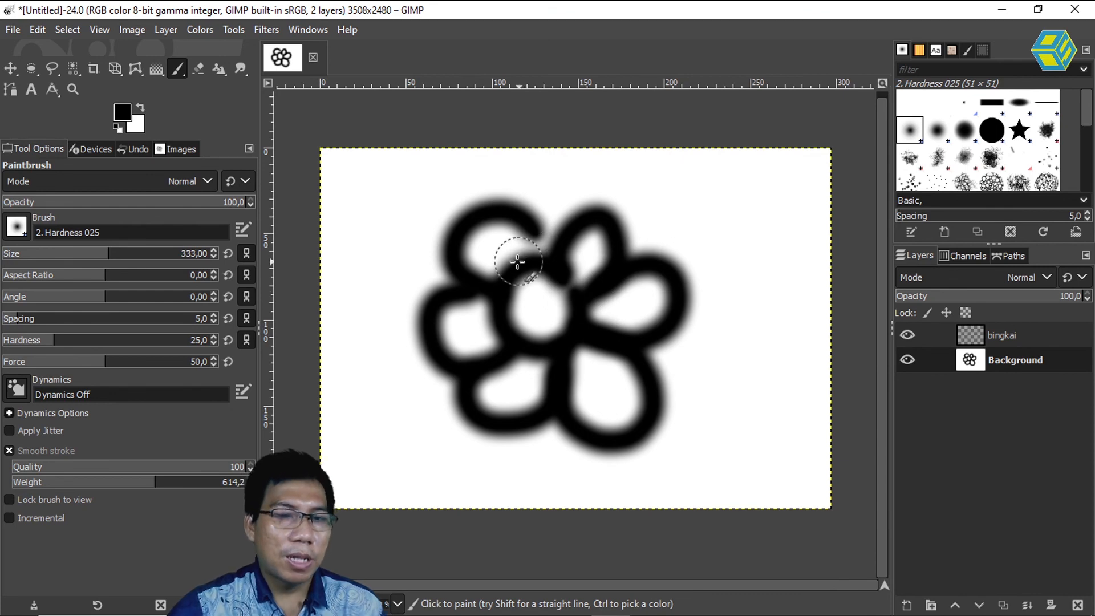
{"action": "key", "text": "ctrl"}
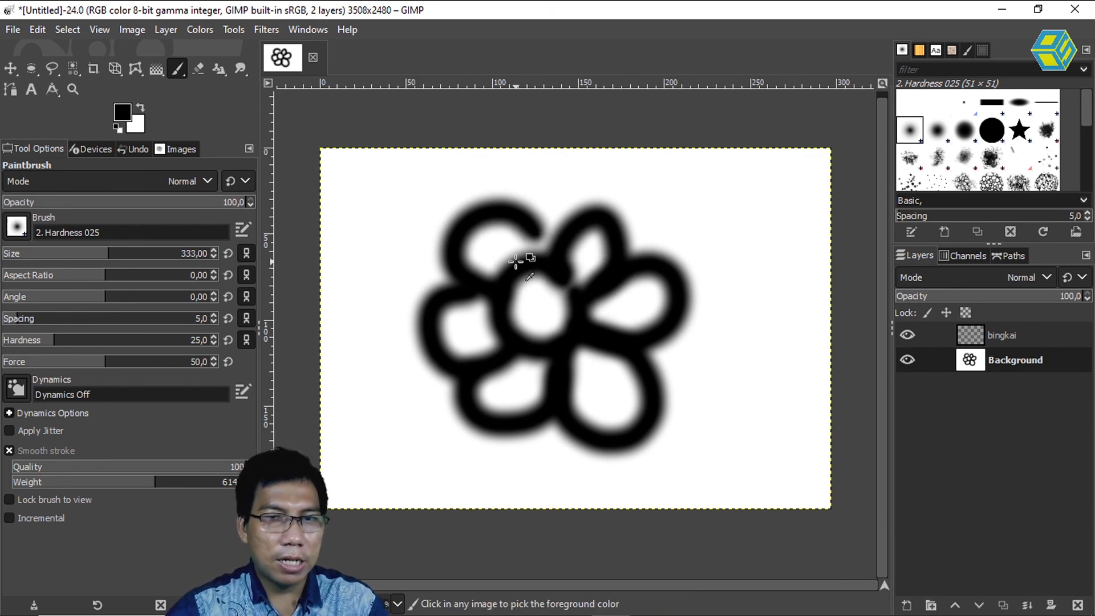
Lower the Smooth stroke quality to 18 and the weight to about 119.
{"action": "left_click_drag", "start_coordinate": [215, 472], "coordinate": [81, 471]}
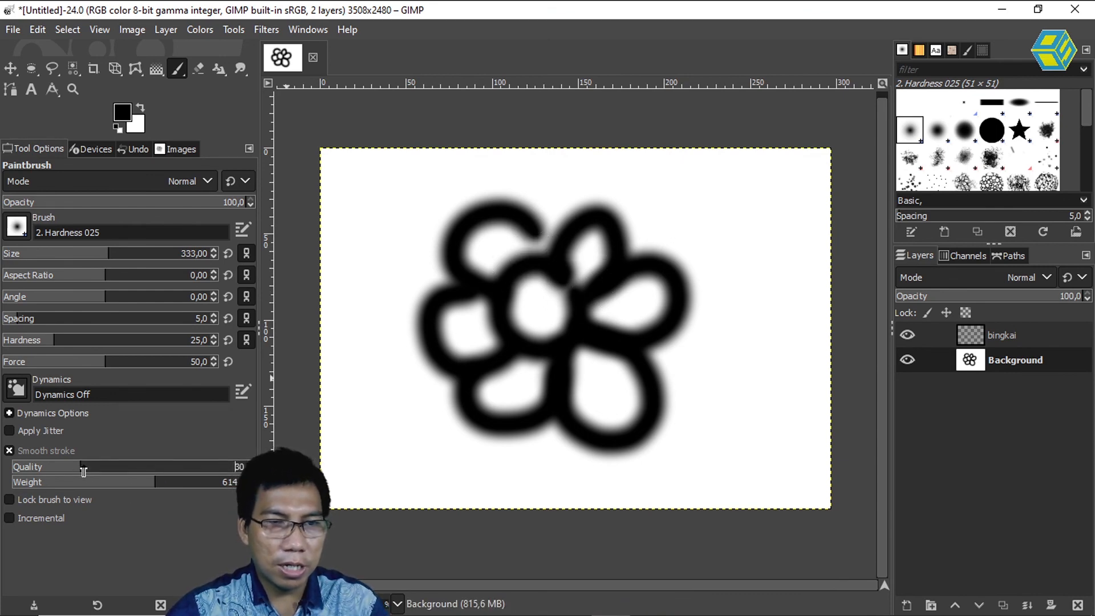
{"action": "left_click_drag", "start_coordinate": [154, 488], "coordinate": [49, 488]}
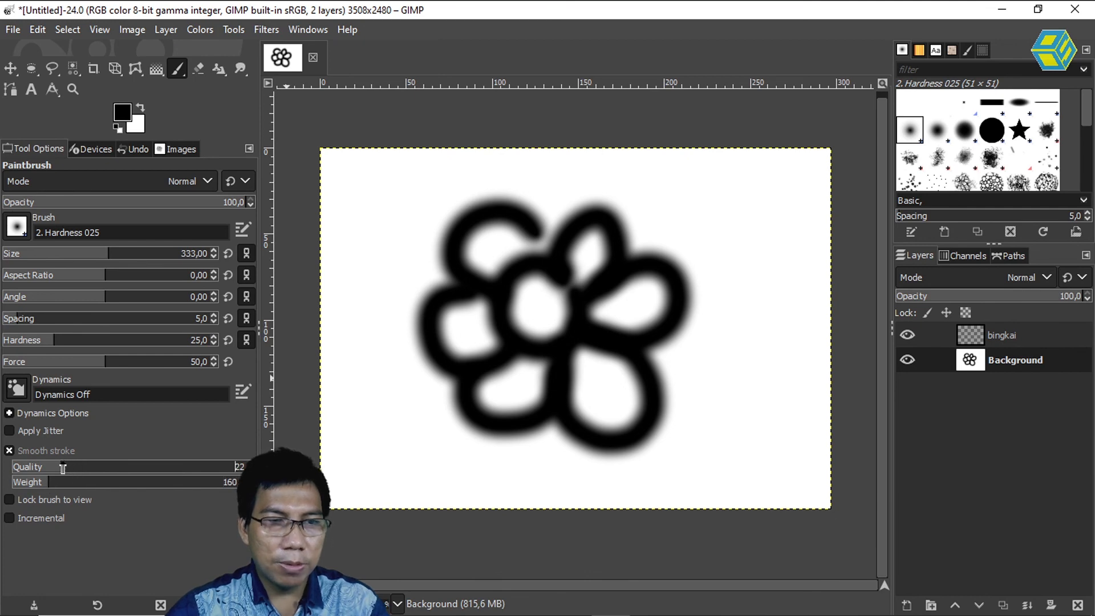
{"action": "left_click_drag", "start_coordinate": [57, 467], "coordinate": [49, 467]}
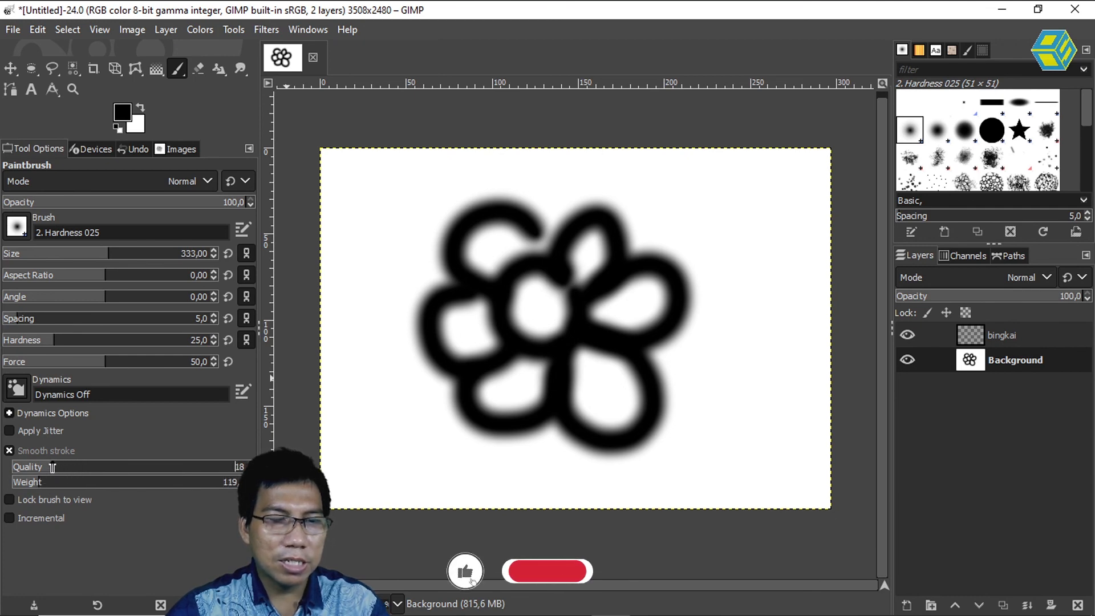
Paint vertical test strokes to the right of the flower, reducing the quality to 4 for the second, and undo them.
{"action": "mouse_move", "coordinate": [742, 299]}
{"action": "left_mouse_down"}
{"action": "mouse_move", "coordinate": [781, 298]}
{"action": "mouse_move", "coordinate": [777, 354]}
{"action": "mouse_move", "coordinate": [758, 377]}
{"action": "left_mouse_up"}
{"action": "key", "text": "ctrl+z"}
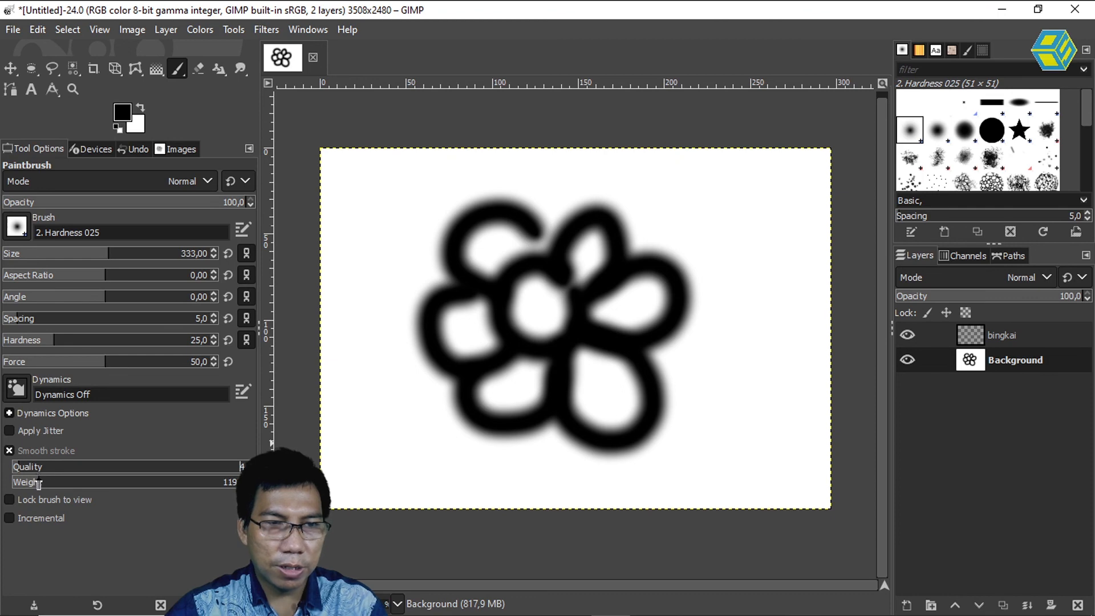
{"action": "mouse_move", "coordinate": [742, 227]}
{"action": "left_mouse_down"}
{"action": "mouse_move", "coordinate": [775, 280]}
{"action": "mouse_move", "coordinate": [769, 305]}
{"action": "mouse_move", "coordinate": [789, 400]}
{"action": "mouse_move", "coordinate": [767, 439]}
{"action": "left_mouse_up"}
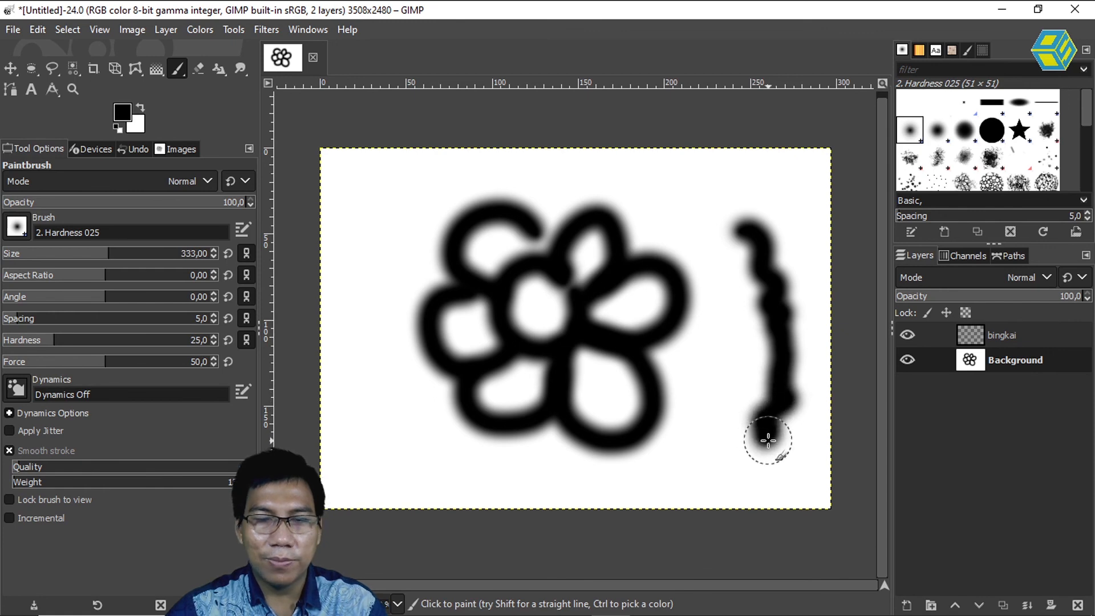
{"action": "key", "text": "ctrl+z"}
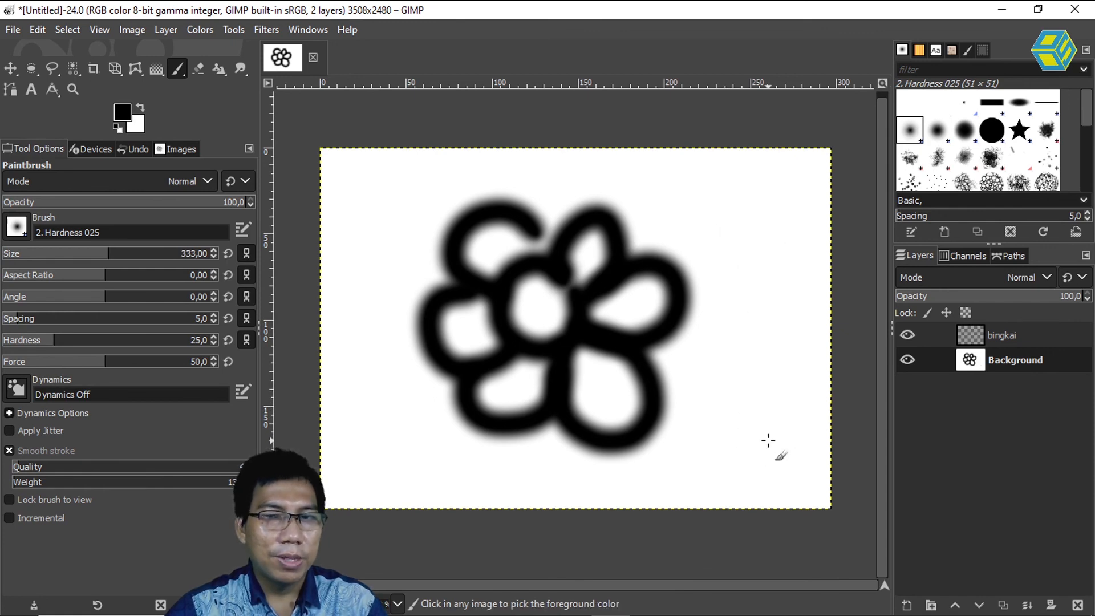
Switch to the Pencil tool, enable Smooth stroke, and try and undo a vertical stroke to the right of the flower.
{"action": "left_click_drag", "start_coordinate": [180, 71], "coordinate": [230, 87]}
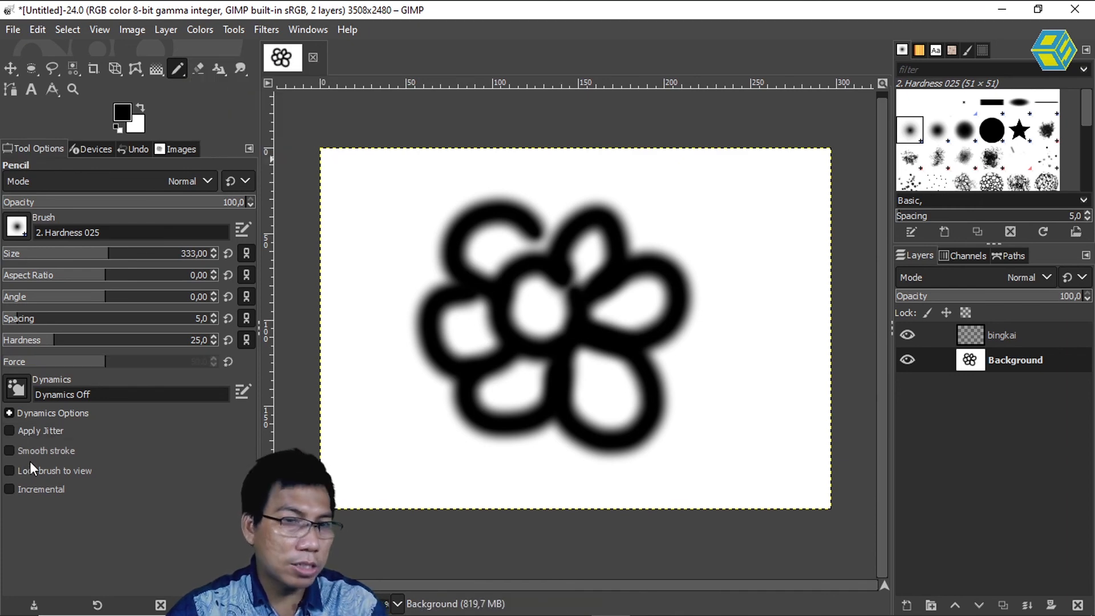
{"action": "left_click", "coordinate": [43, 452]}
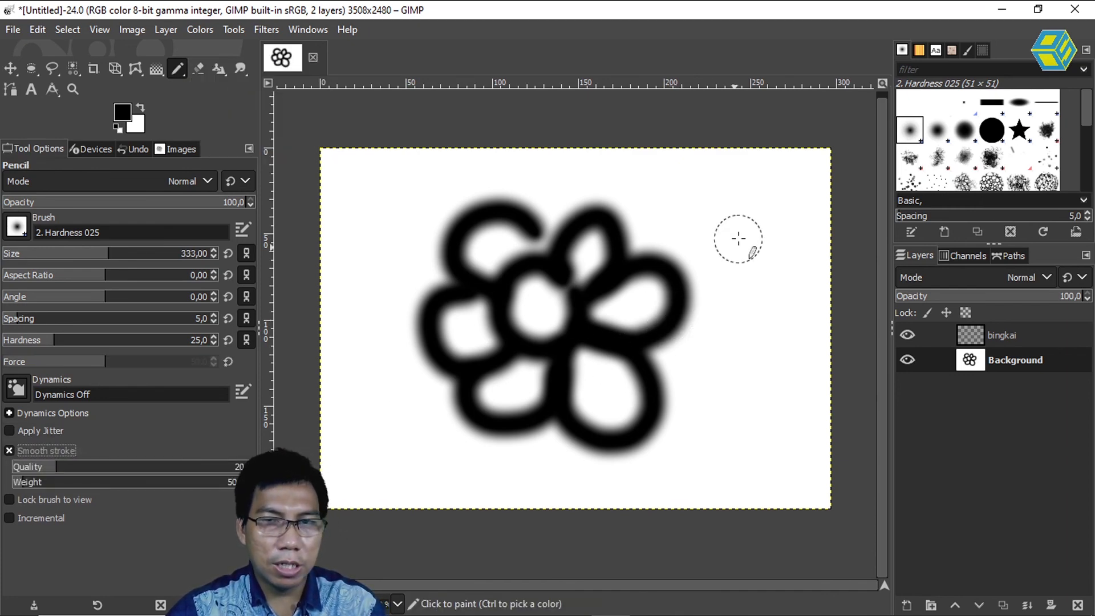
{"action": "mouse_move", "coordinate": [741, 230]}
{"action": "left_mouse_down"}
{"action": "mouse_move", "coordinate": [777, 232]}
{"action": "mouse_move", "coordinate": [762, 276]}
{"action": "mouse_move", "coordinate": [779, 321]}
{"action": "mouse_move", "coordinate": [757, 348]}
{"action": "mouse_move", "coordinate": [759, 444]}
{"action": "mouse_move", "coordinate": [719, 450]}
{"action": "left_mouse_up"}
{"action": "key", "text": "ctrl+z"}
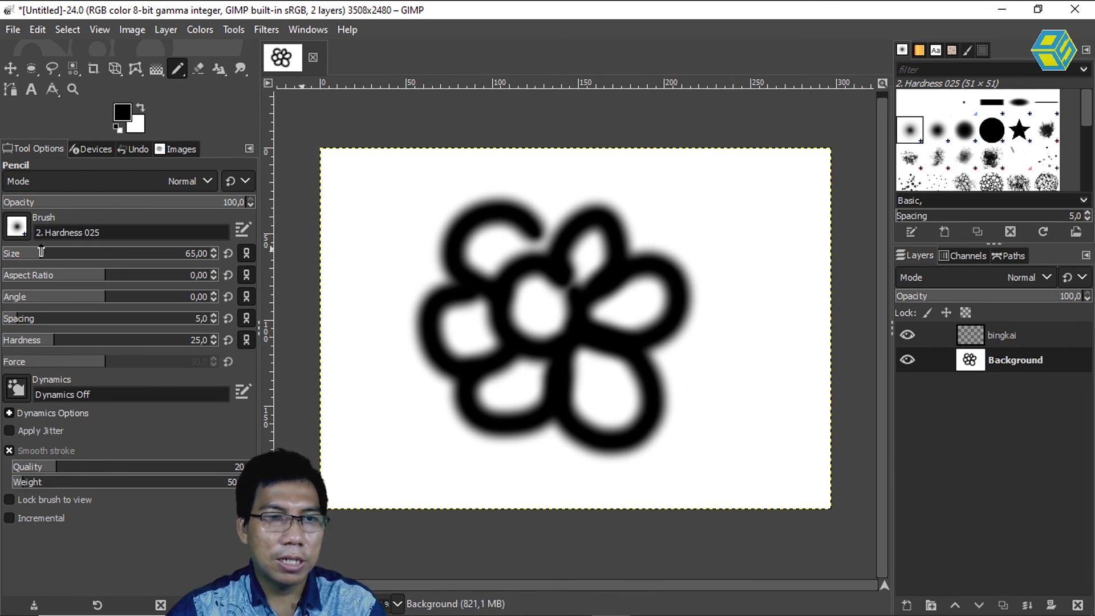
Set the pencil size to 55 and draw a thin wavy line down the right side of the canvas.
{"action": "mouse_move", "coordinate": [759, 181]}
{"action": "left_mouse_down"}
{"action": "mouse_move", "coordinate": [786, 208]}
{"action": "mouse_move", "coordinate": [767, 238]}
{"action": "left_mouse_up"}
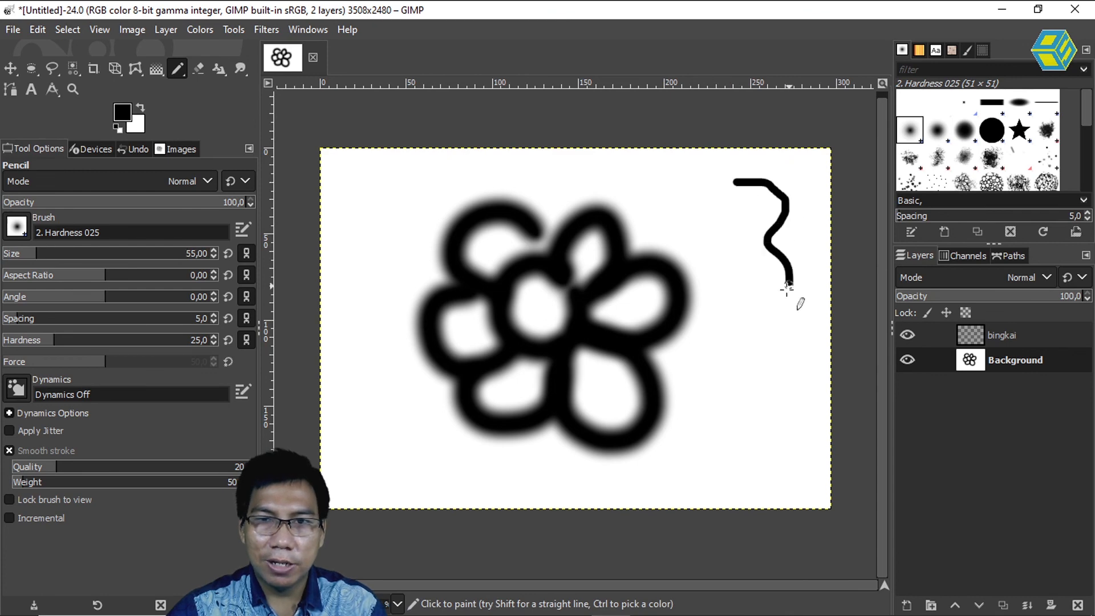
{"action": "mouse_move", "coordinate": [788, 346]}
{"action": "left_mouse_down"}
{"action": "mouse_move", "coordinate": [782, 369]}
{"action": "mouse_move", "coordinate": [769, 408]}
{"action": "left_mouse_up"}
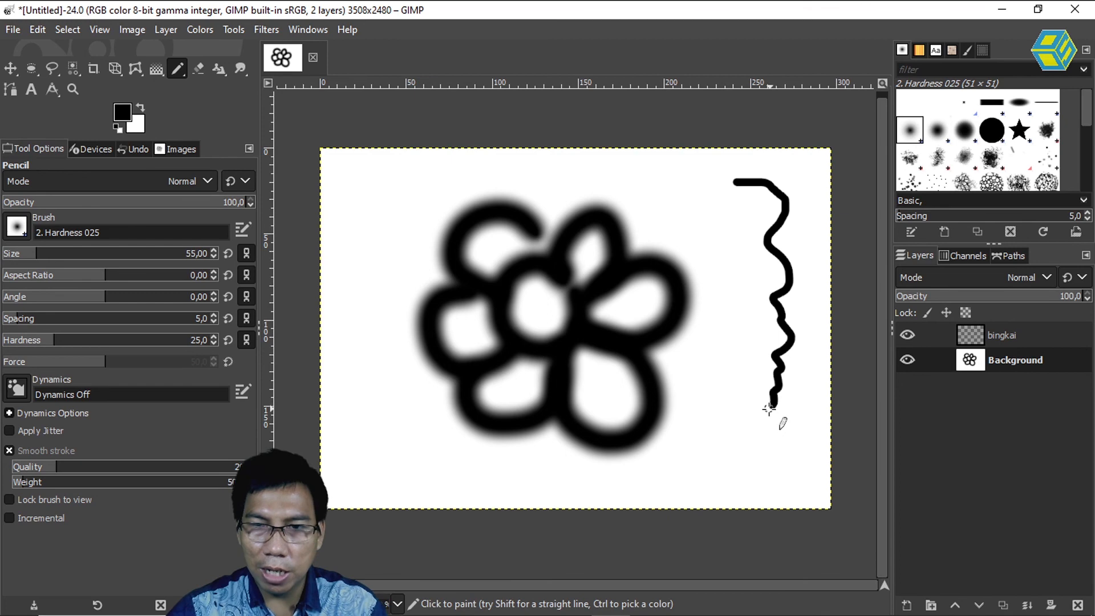
{"action": "left_click_drag", "start_coordinate": [748, 445], "coordinate": [738, 451]}
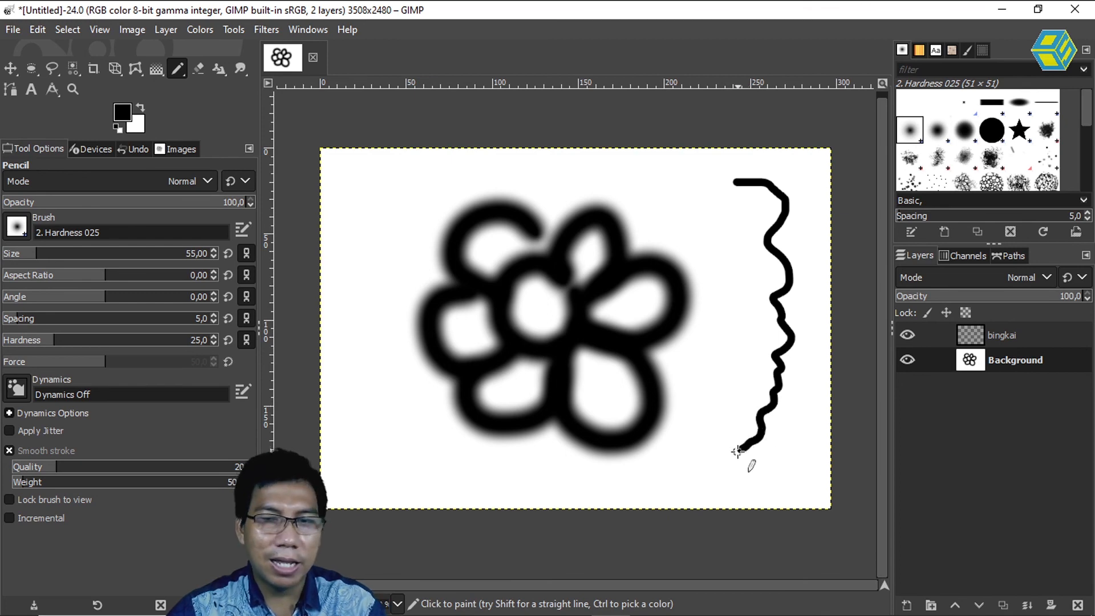
Set Smooth stroke quality to 72 with a much higher weight, draw a closed wavy outline around the flower, and disable Smooth stroke.
{"action": "left_click_drag", "start_coordinate": [57, 466], "coordinate": [180, 463]}
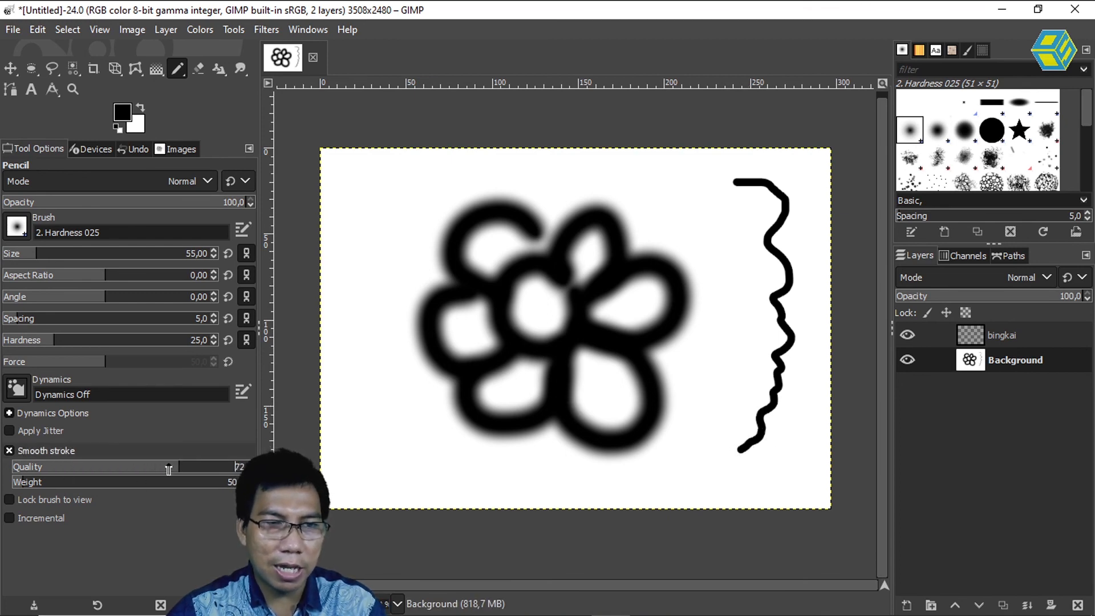
{"action": "left_click_drag", "start_coordinate": [17, 481], "coordinate": [142, 480]}
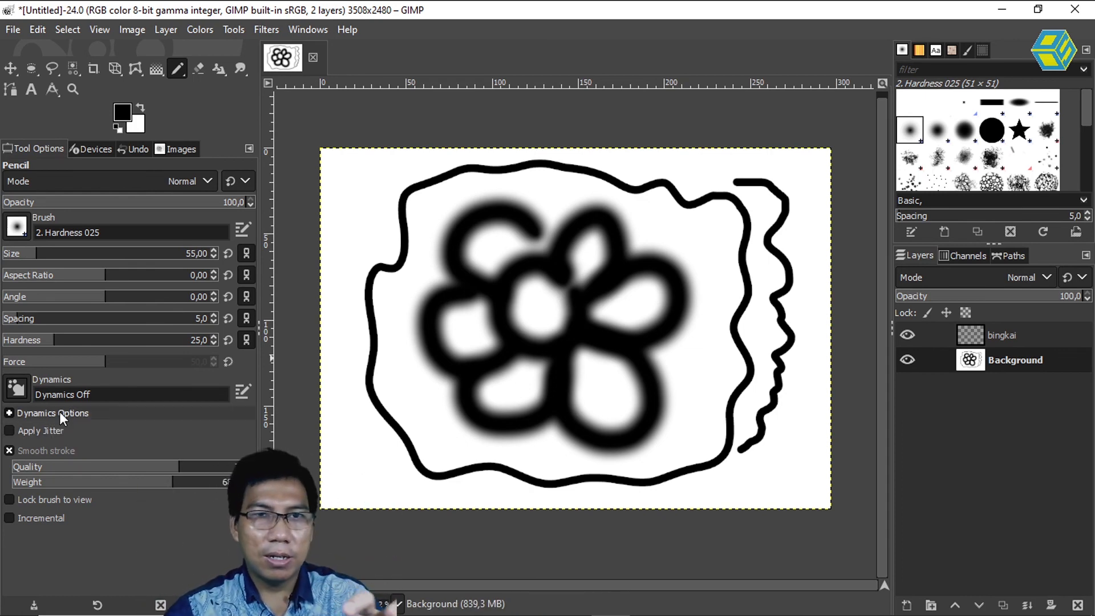
{"action": "left_click", "coordinate": [8, 450]}
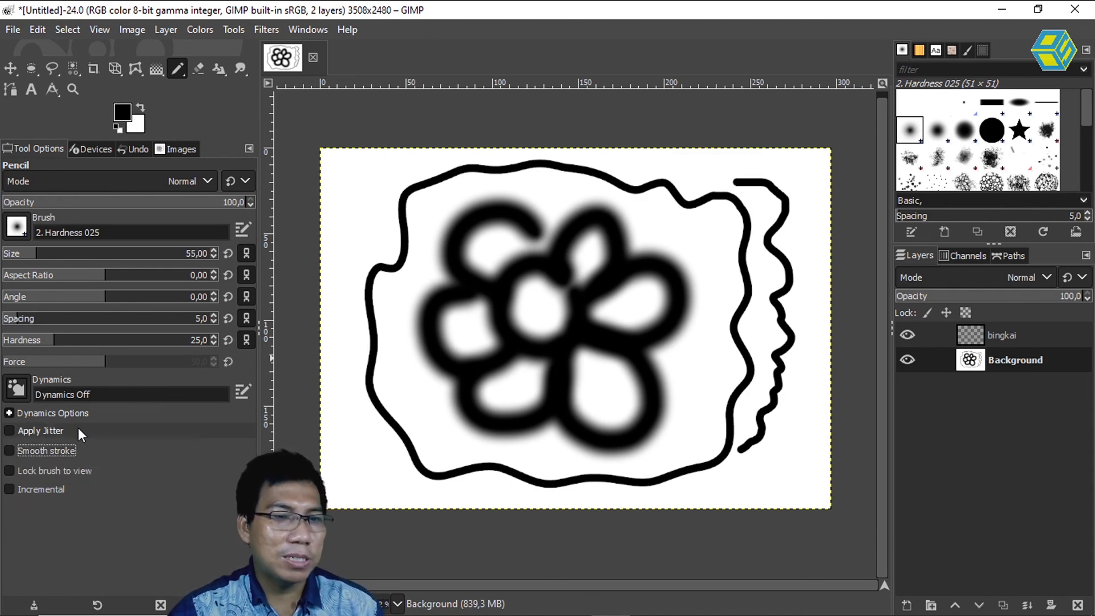